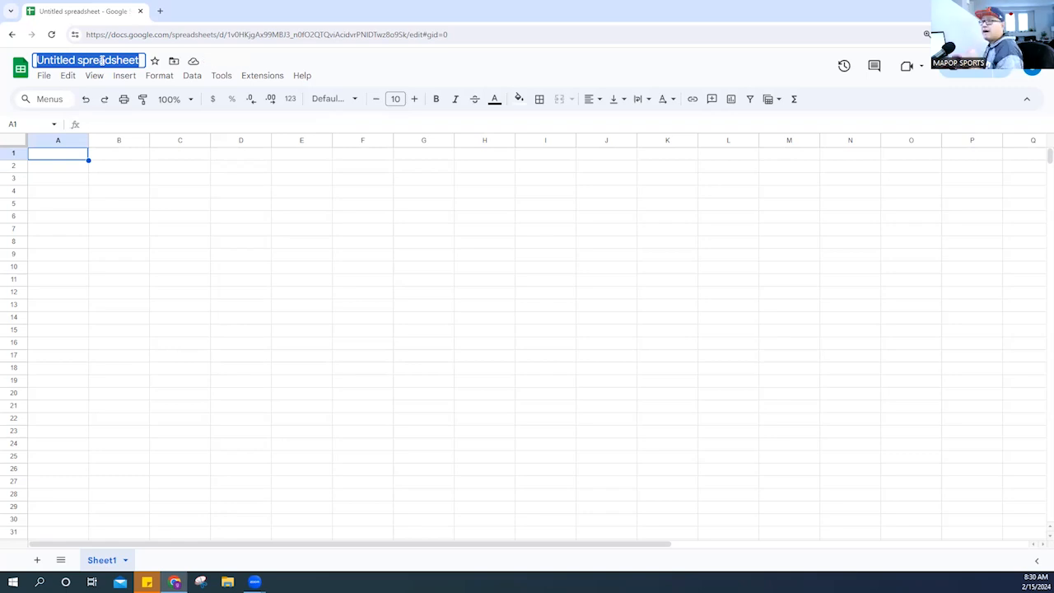
- Rename the untitled spreadsheet as FEBRUARY 2024
type("FE")
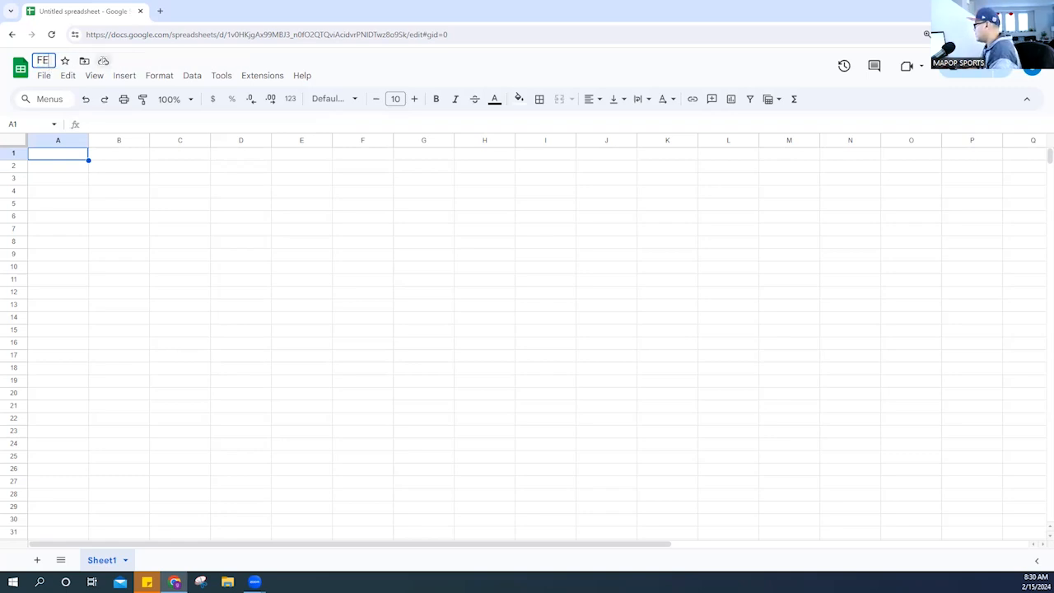
type("BRUARY 2024")
key("Return")
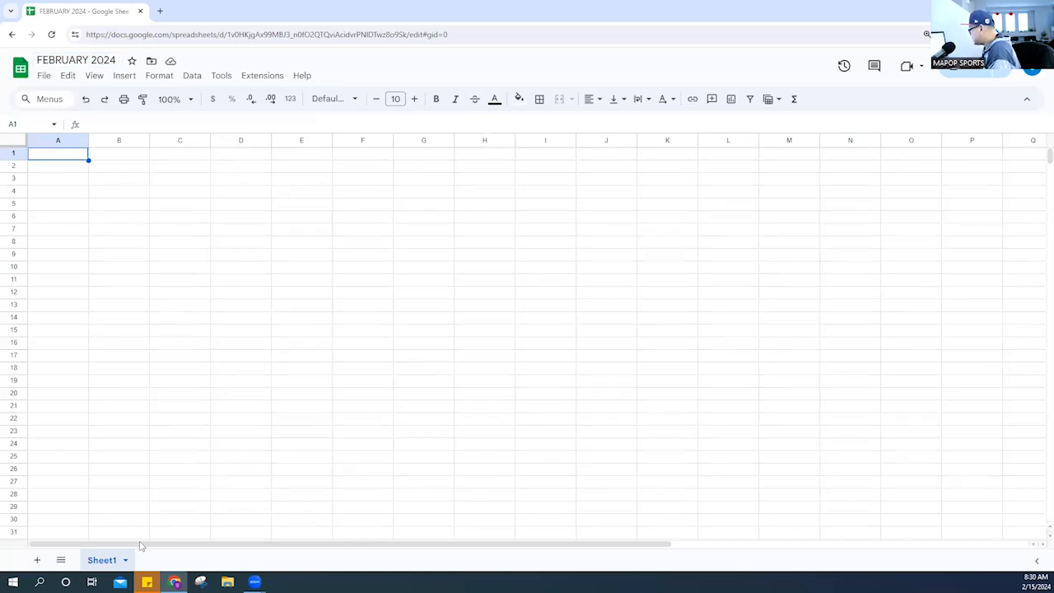
- Rename the Sheet1 worksheet as SALES AND EXPENSES
right_click(107, 562)
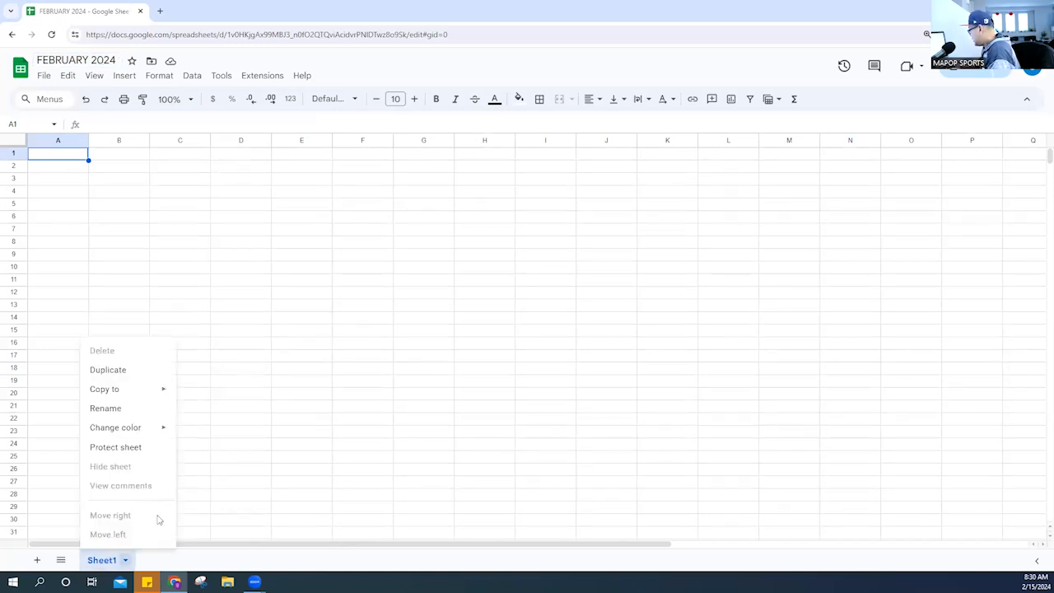
left_click(122, 408)
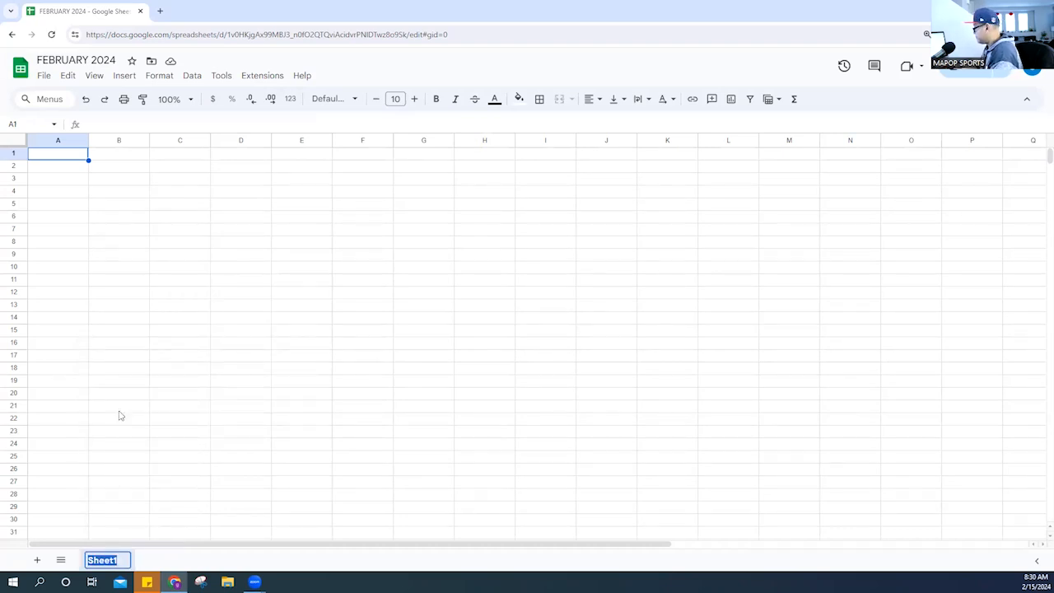
type("SAL")
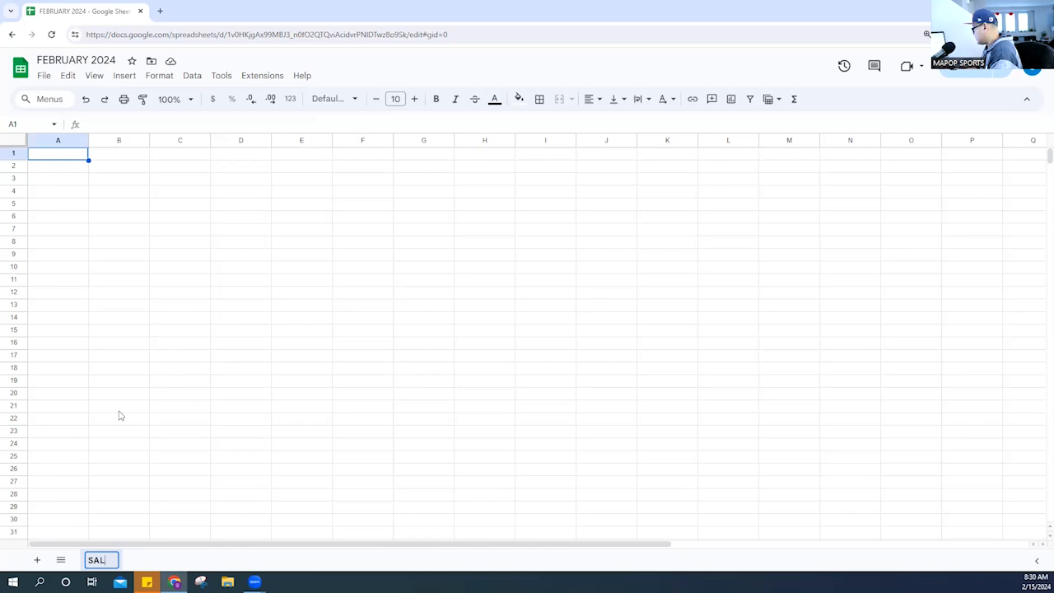
type("ES ")
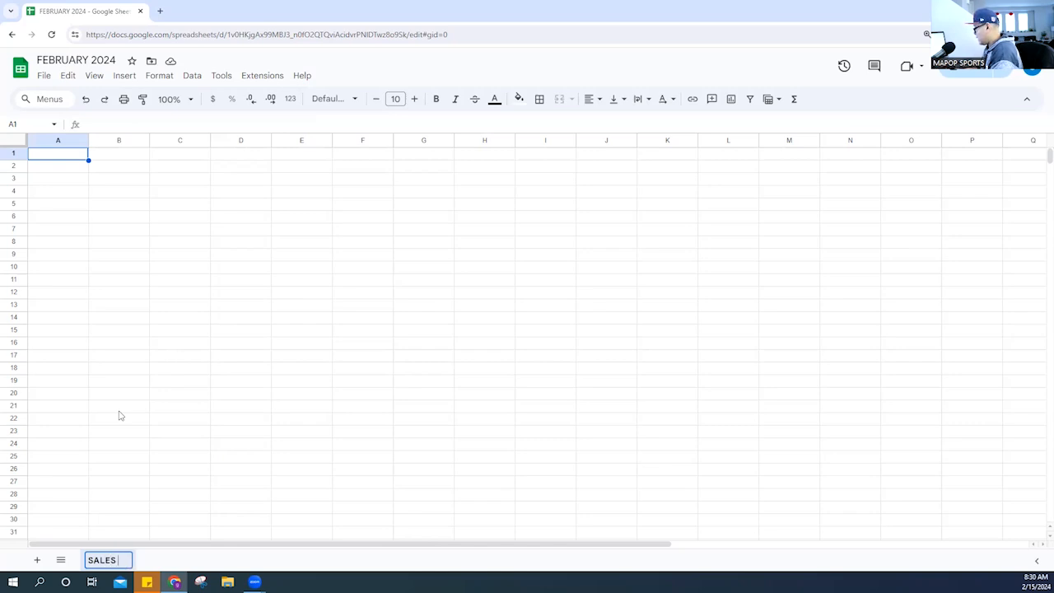
type("AND EXPENSES")
key("Return")
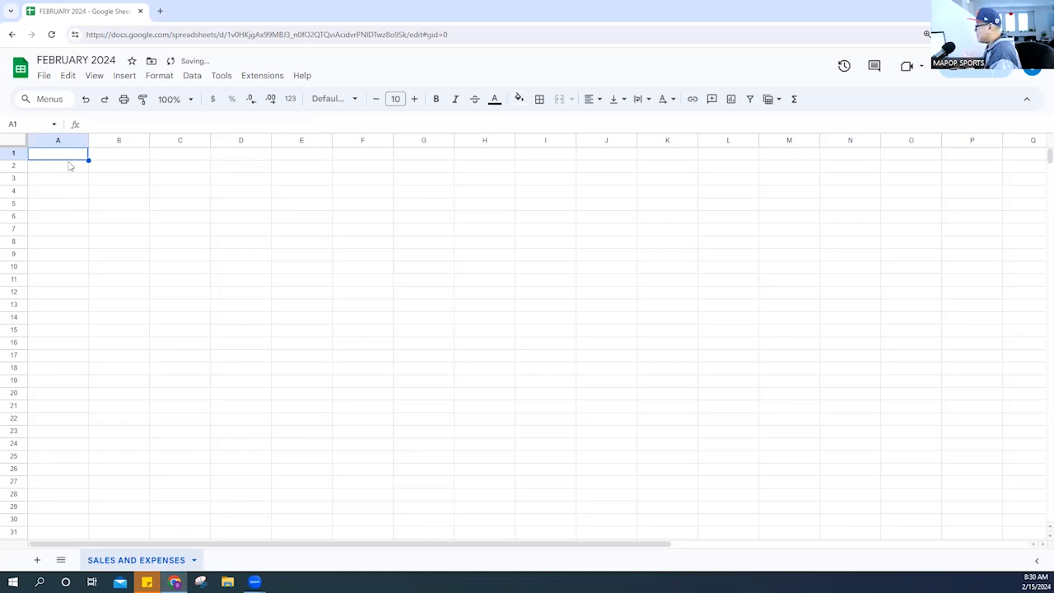
- Enter the heading SALES in cell A2 and format it as bold and italic
left_click(70, 167)
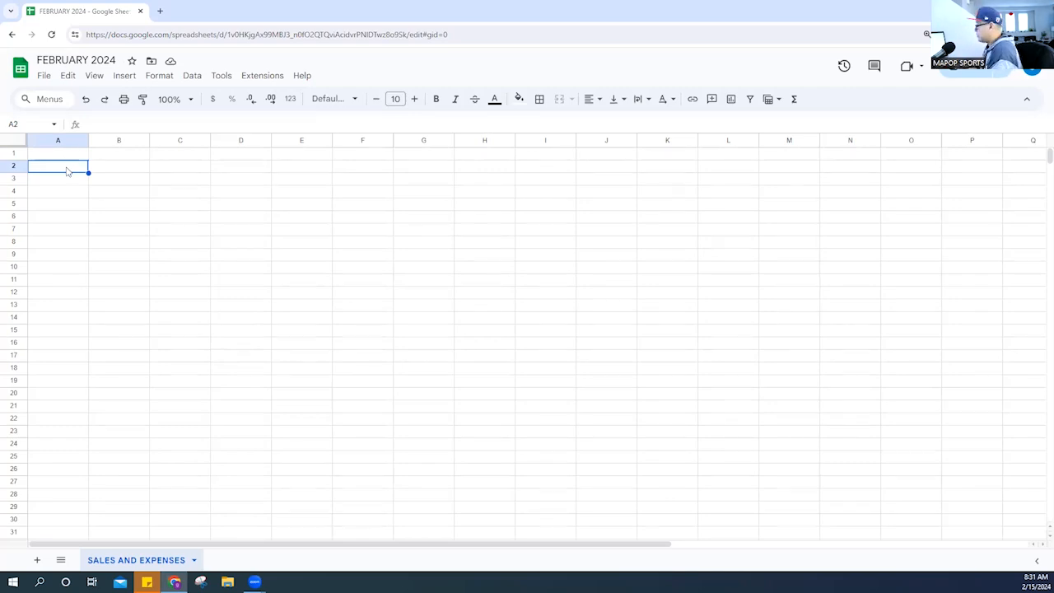
type("SALES")
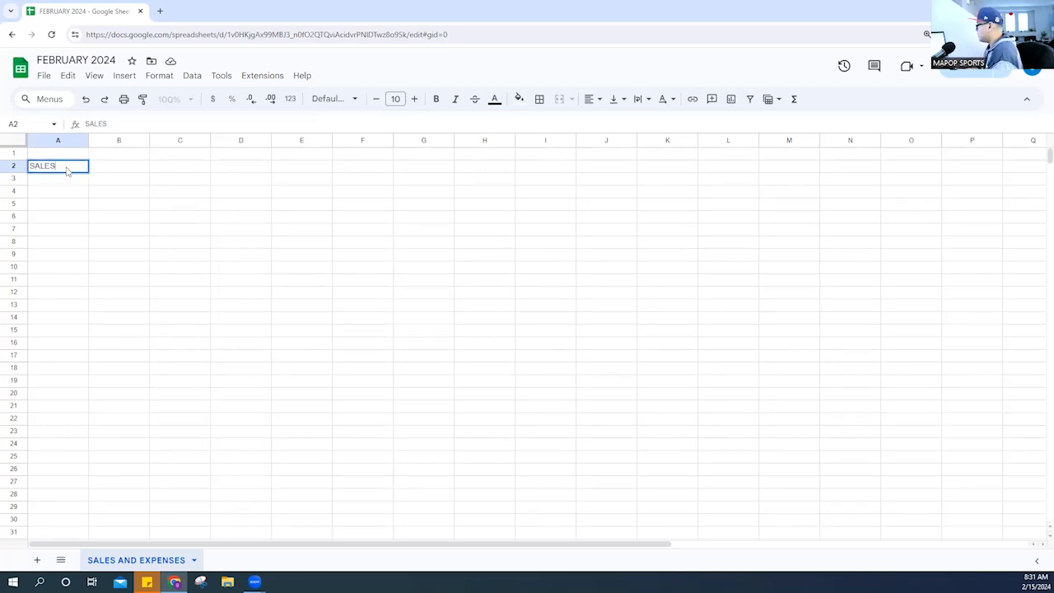
key("Return")
left_click(79, 168)
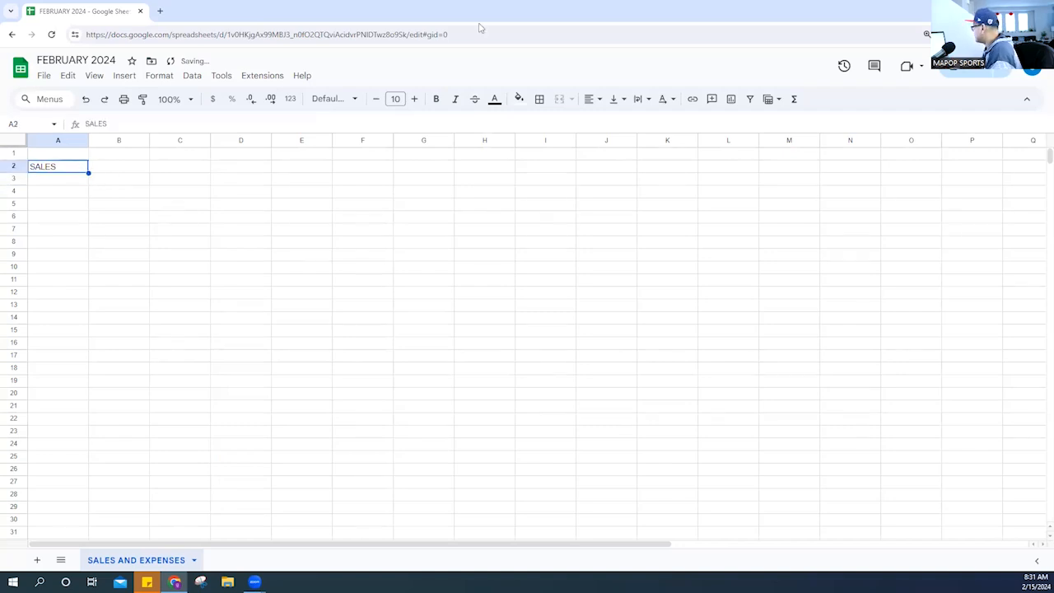
left_click(436, 99)
left_click(454, 99)
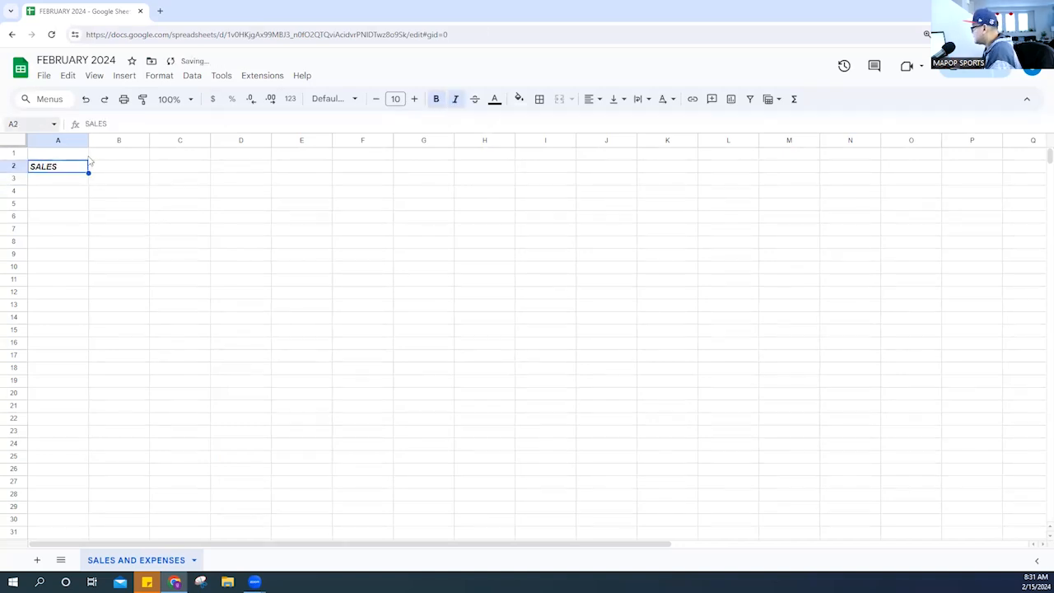
left_click(70, 182)
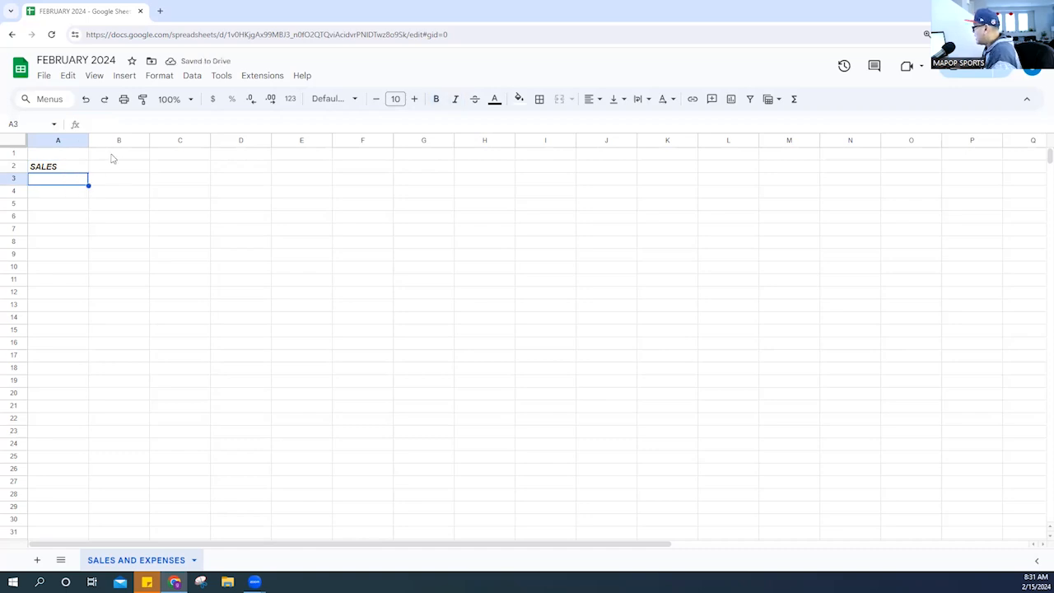
- Narrow column B to a slim spacer column, roughly a quarter of its default width
left_click(115, 157)
left_click(60, 168)
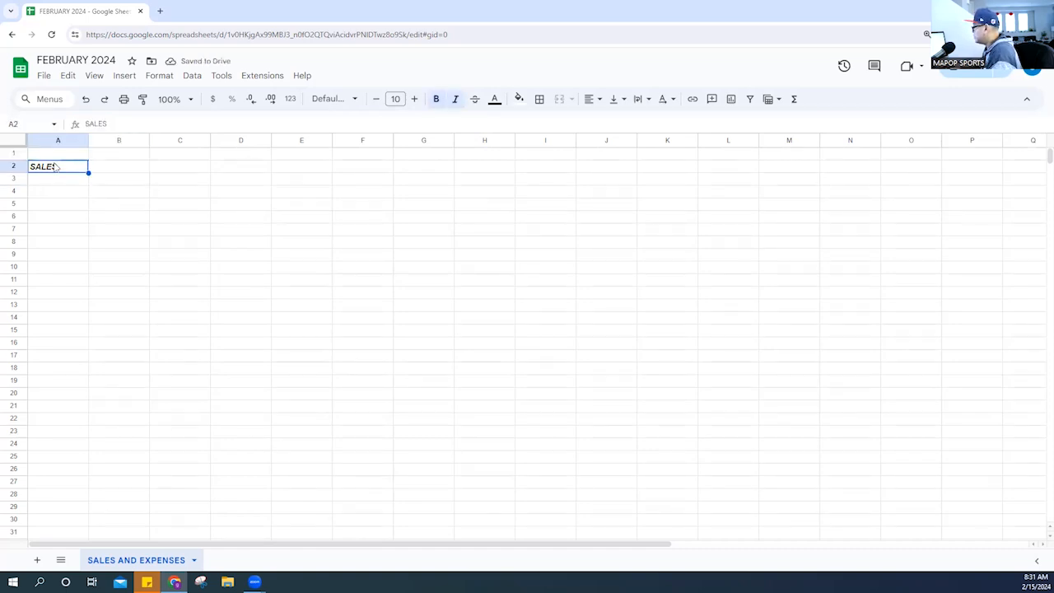
left_click(115, 157)
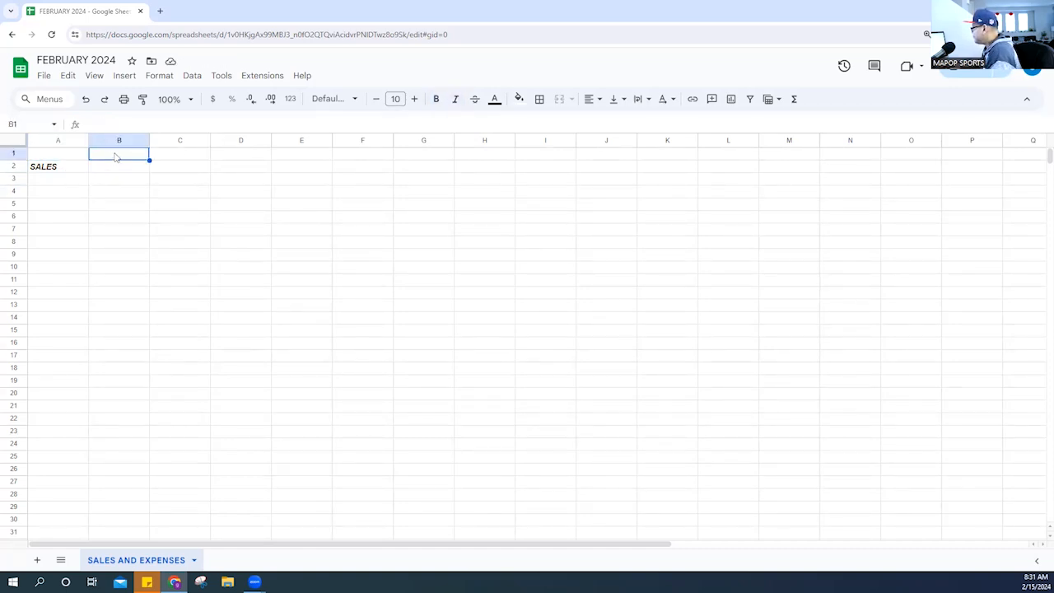
left_click_drag(149, 140, 106, 140)
- Enter the column headers WEEK 1, WEEK 2, WEEK 3 and WEEK 4 in cells C1 through F1
left_click(136, 156)
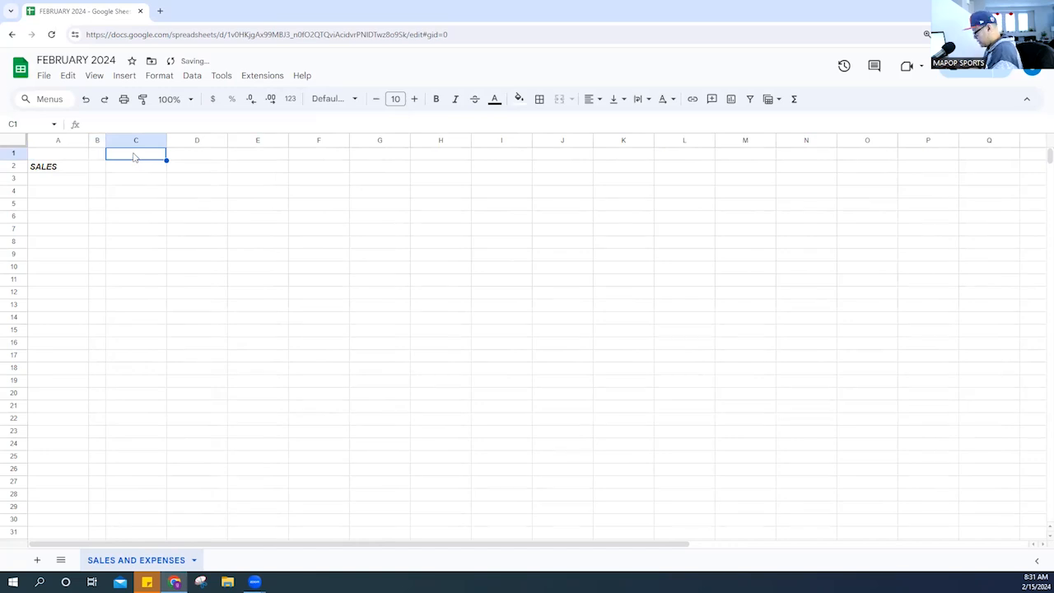
type("WEEK")
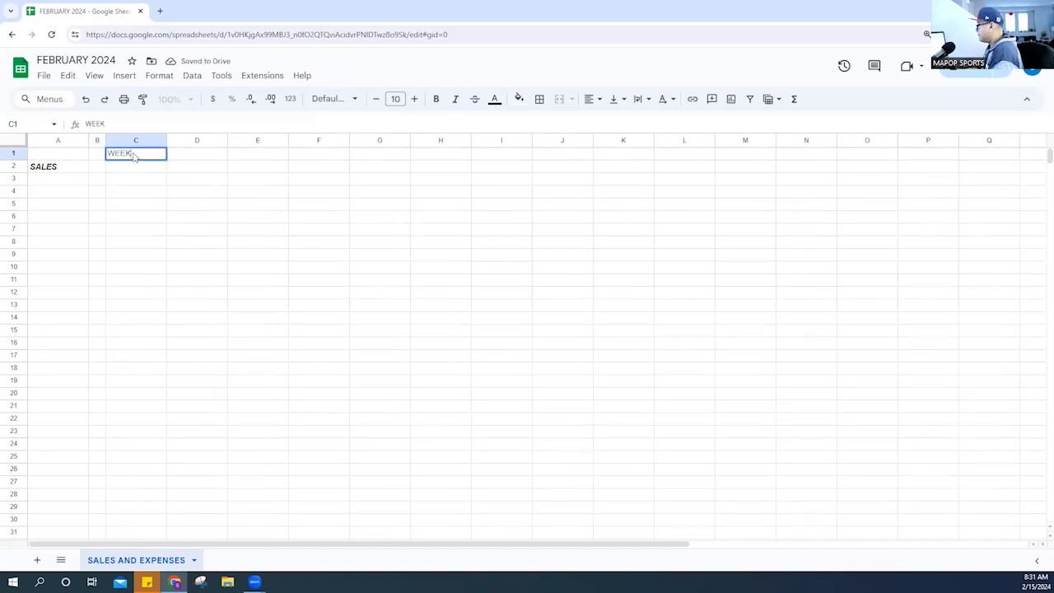
type(" 1")
key("Tab")
type("WEEK 2")
key("Tab")
type("WE")
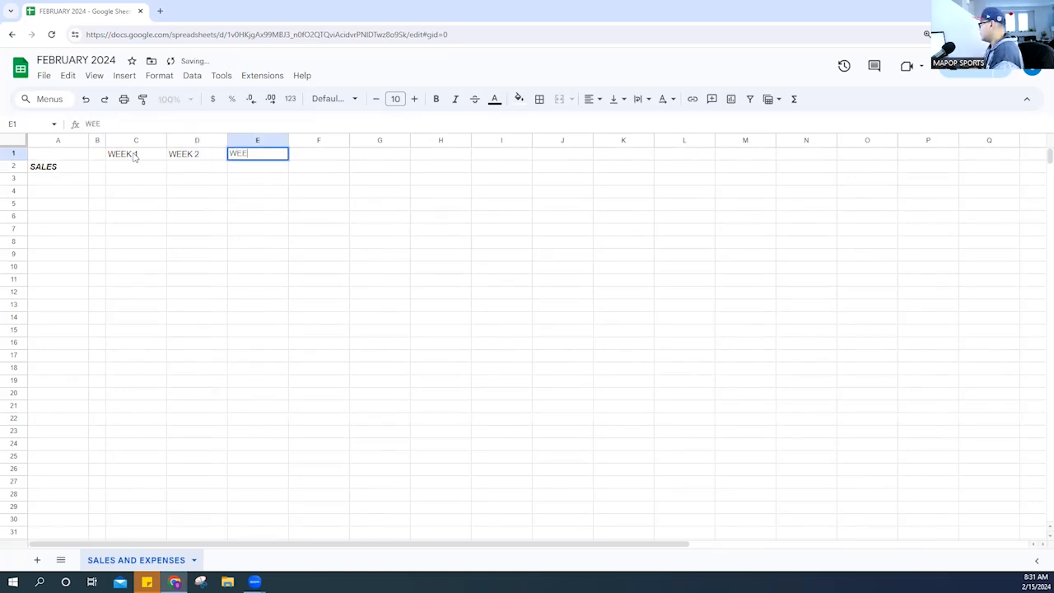
type("EK 3")
key("Tab")
type("WE")
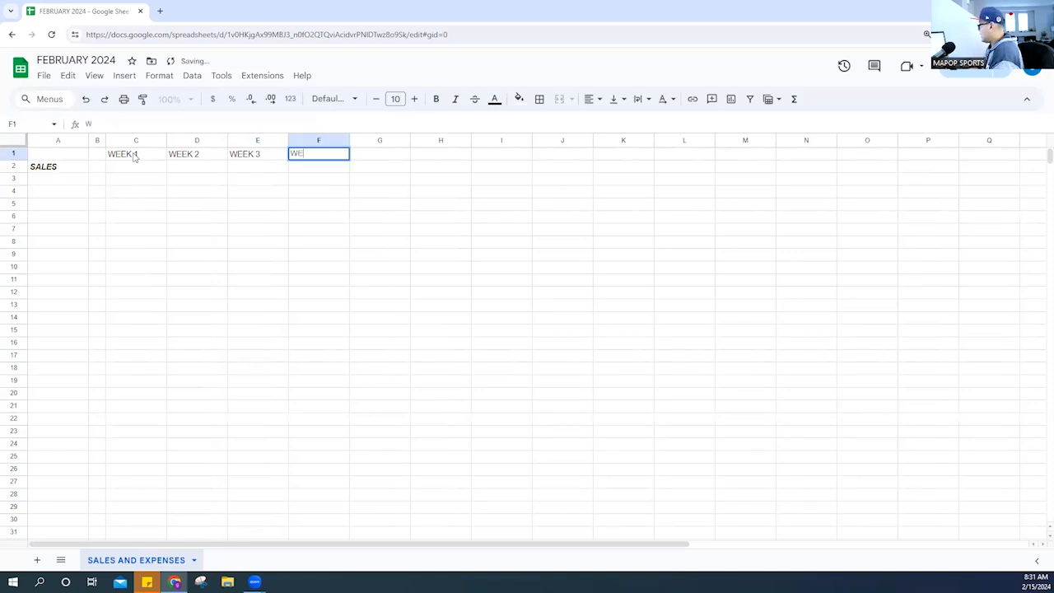
type("EK 4")
key("Return")
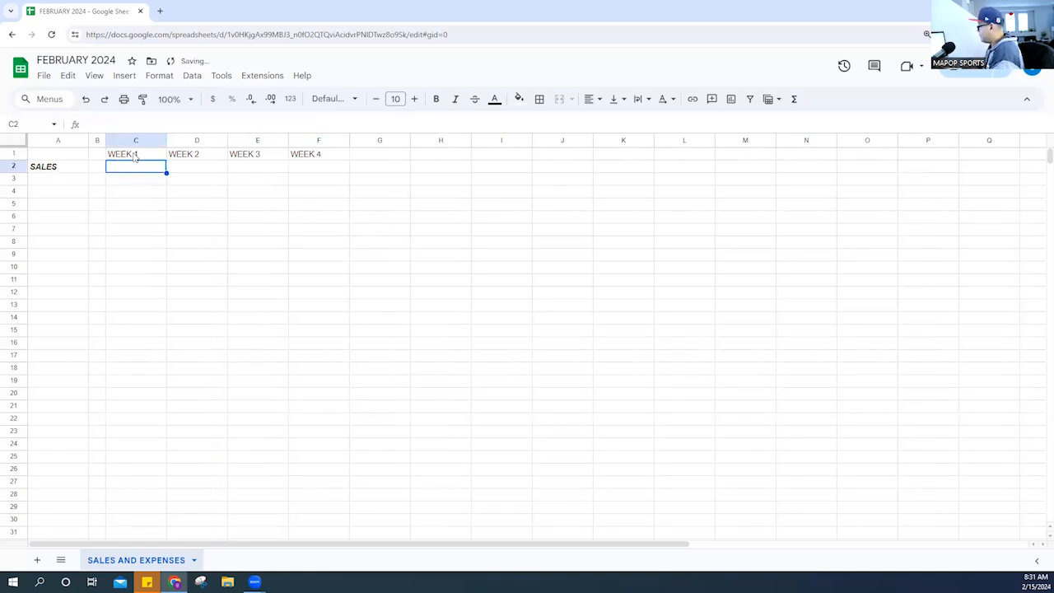
- Center the week headers in C1:F1 horizontally and make them bold
left_click_drag(134, 156, 294, 161)
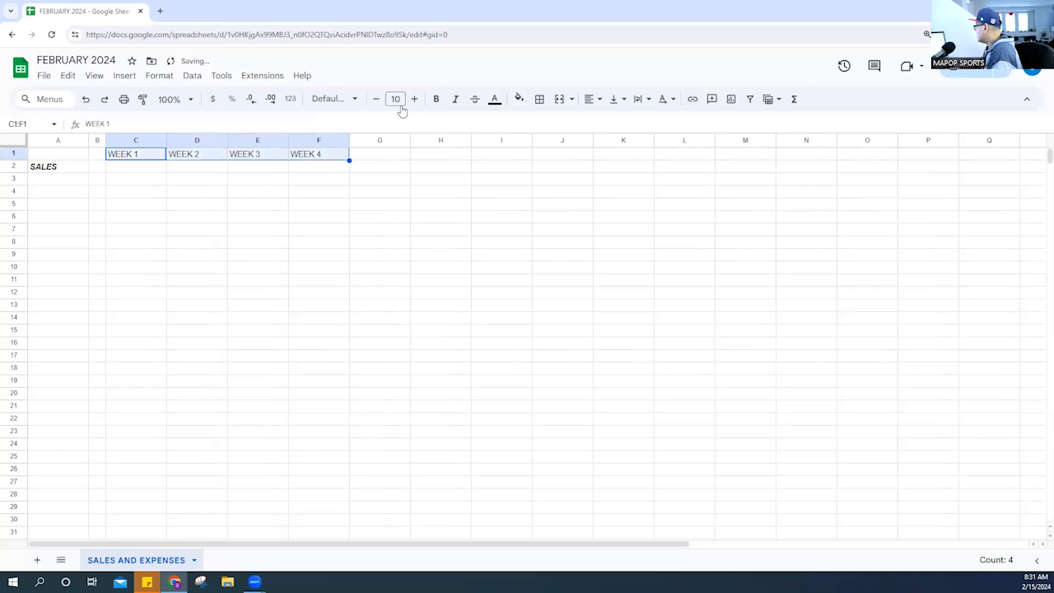
left_click(598, 100)
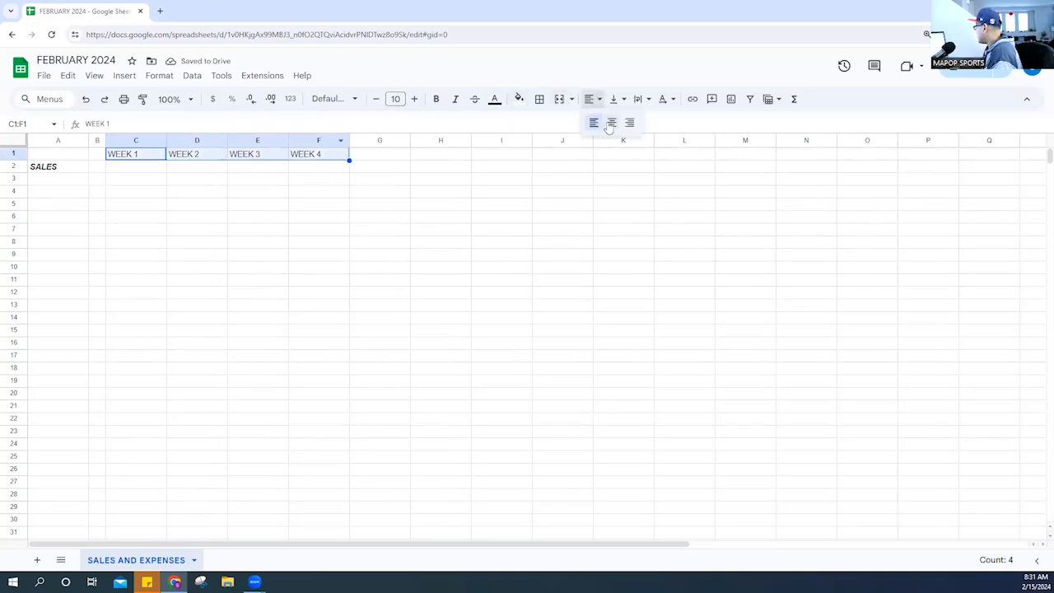
left_click(611, 121)
left_click(280, 192)
left_click_drag(142, 152, 317, 156)
left_click(437, 98)
left_click_drag(131, 231, 131, 219)
- Increase the font size of the SALES heading in cell A2 by one increment
left_click(68, 167)
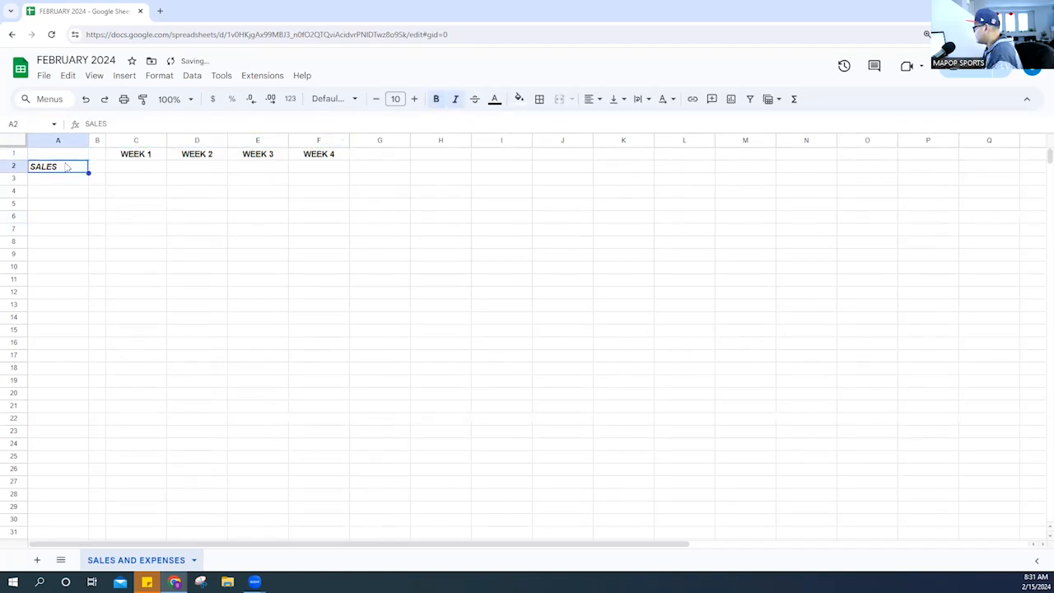
left_click(415, 99)
left_click(121, 182)
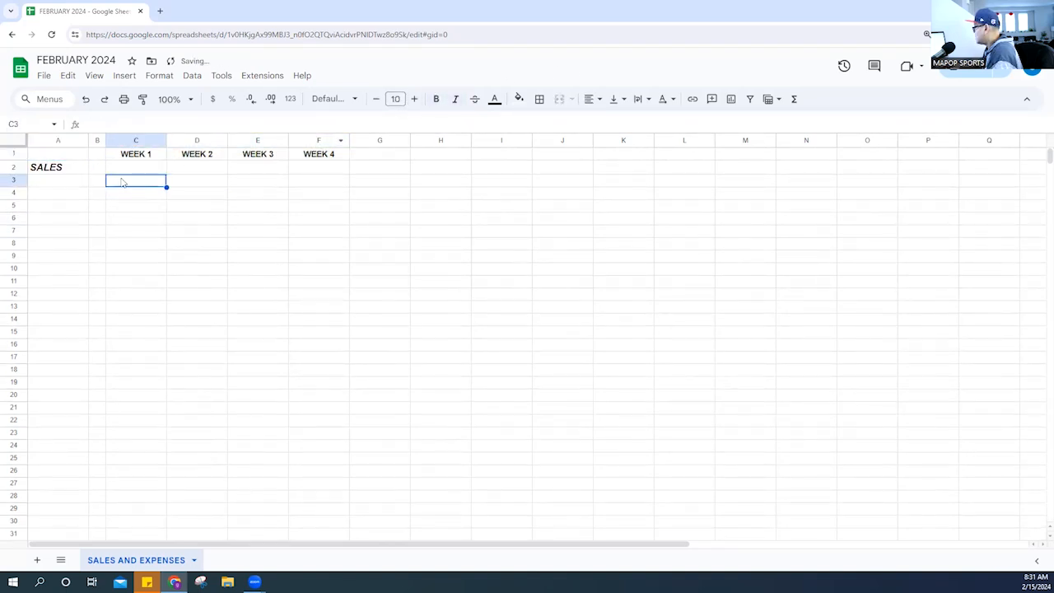
- Enter the sales category EBAY in cell A3 and right-align cells A3:A5
left_click(66, 186)
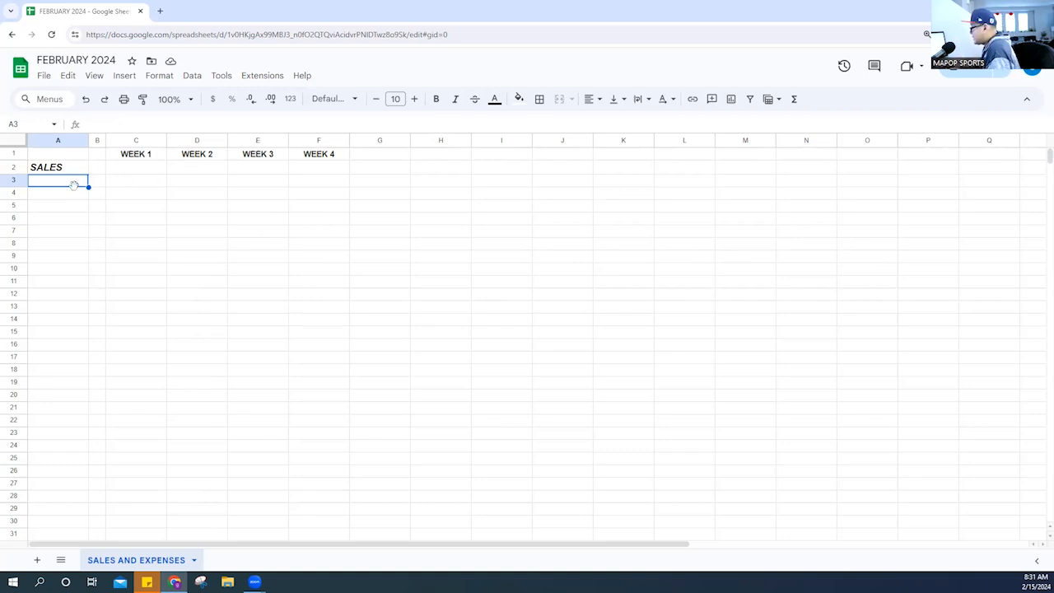
type("EBAY")
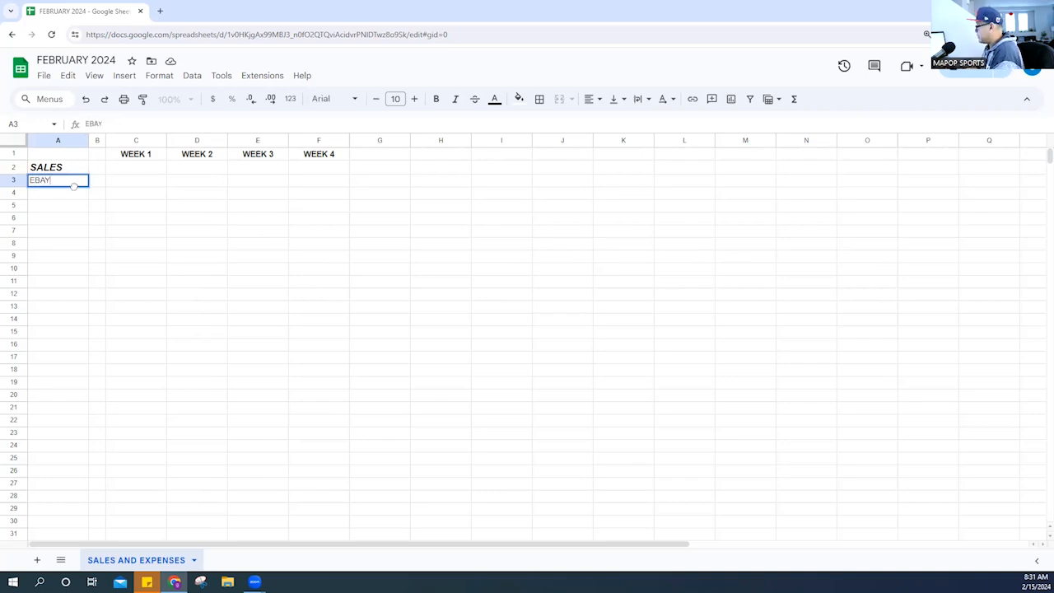
key("Return")
left_click_drag(63, 180, 61, 217)
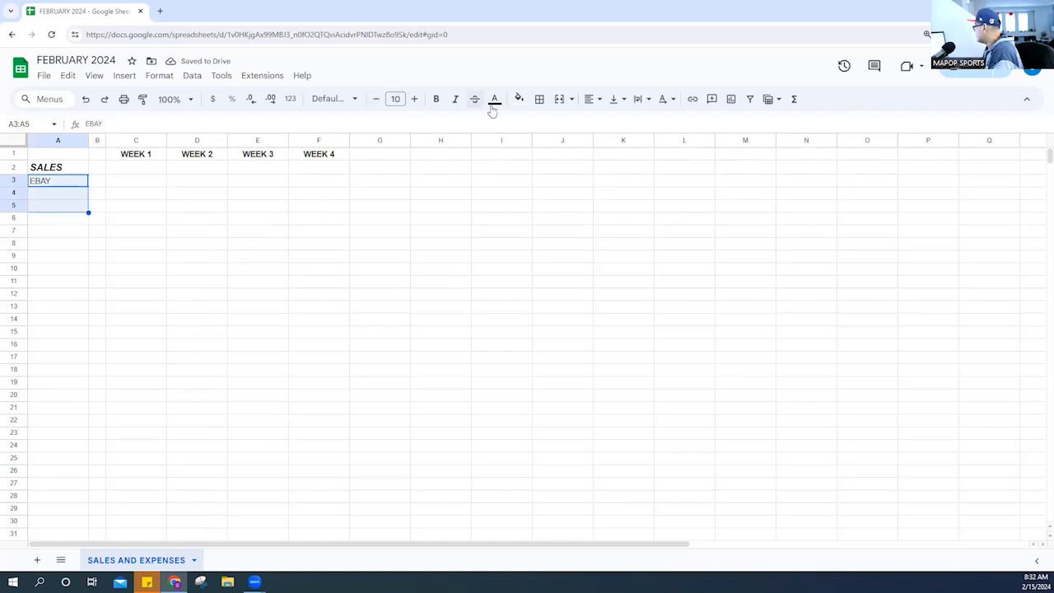
left_click(598, 99)
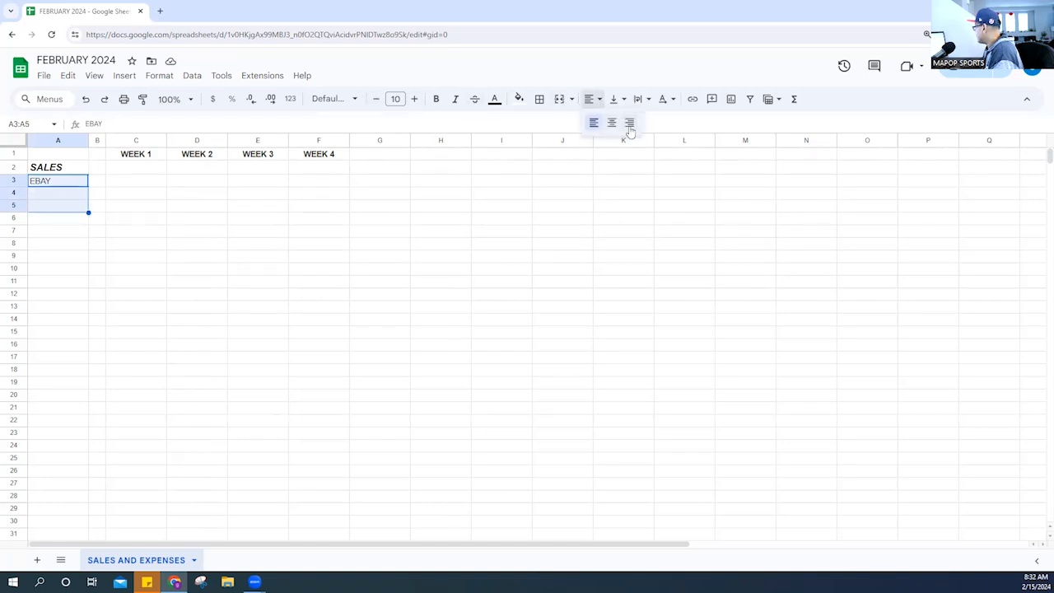
left_click(629, 122)
left_click(189, 231)
- Add the sales categories WHATNOT in cell A4 and SHOWS in cell A5
left_click(79, 197)
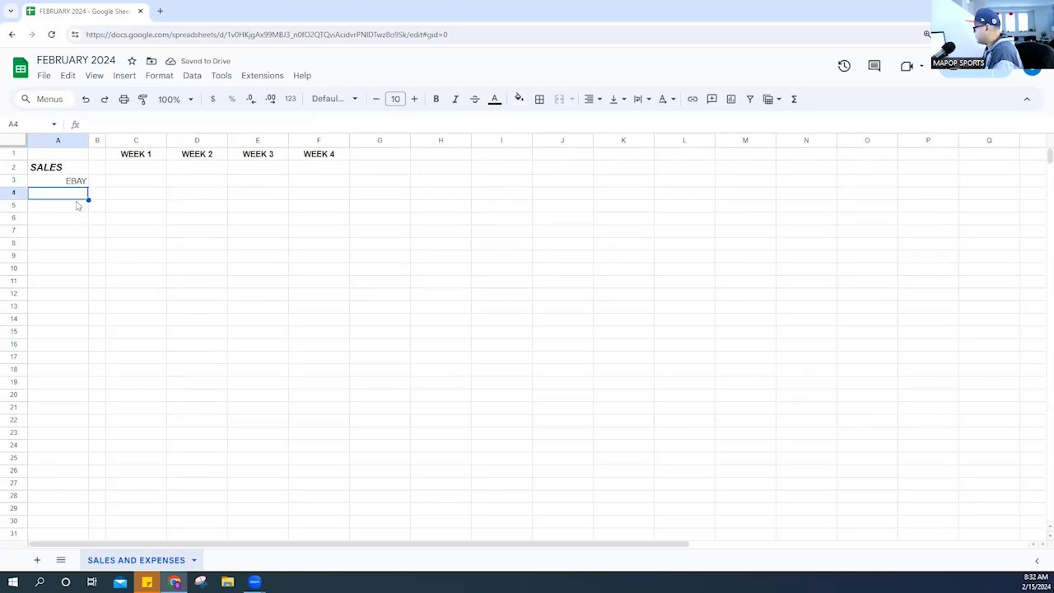
type("W")
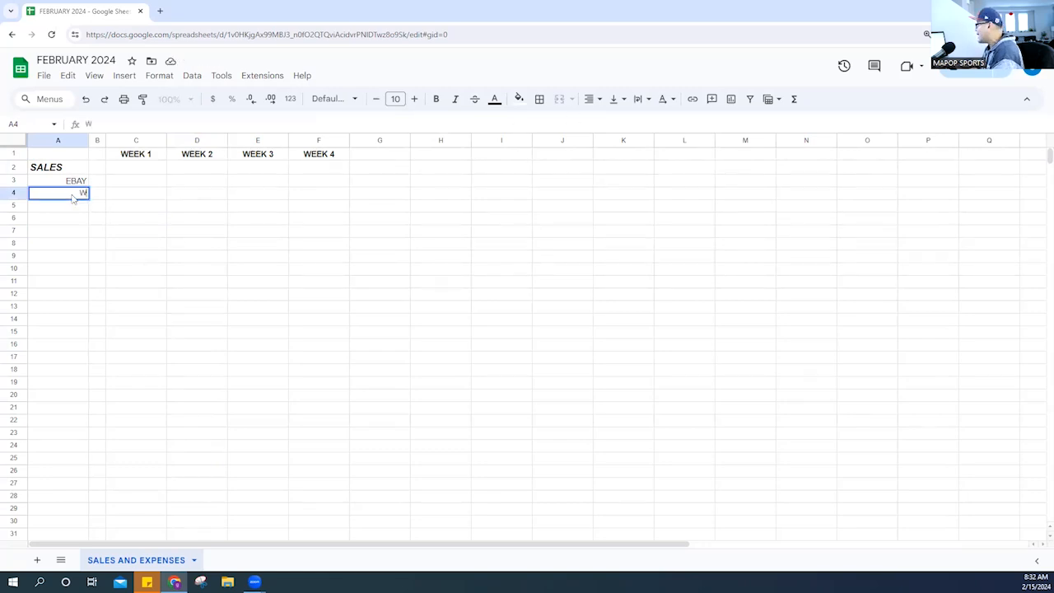
type("HATNOT")
key("Return")
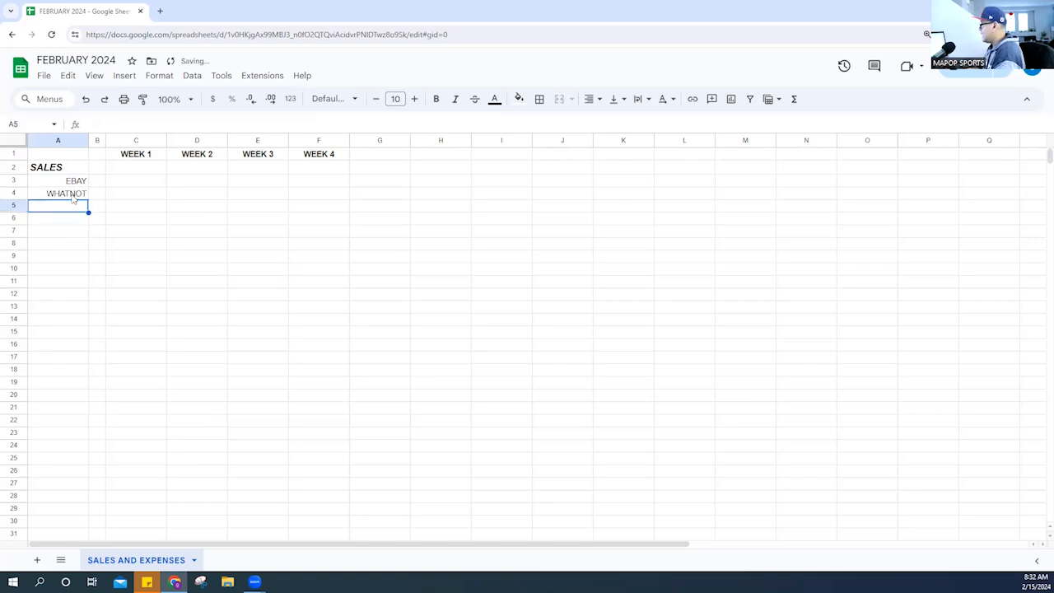
type("SHOWS")
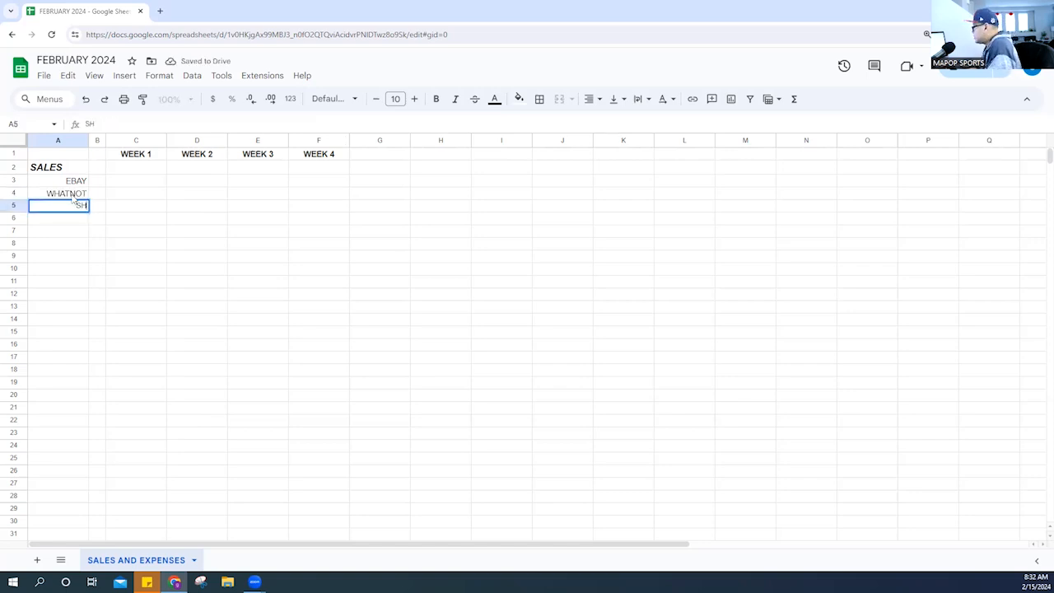
key("Return")
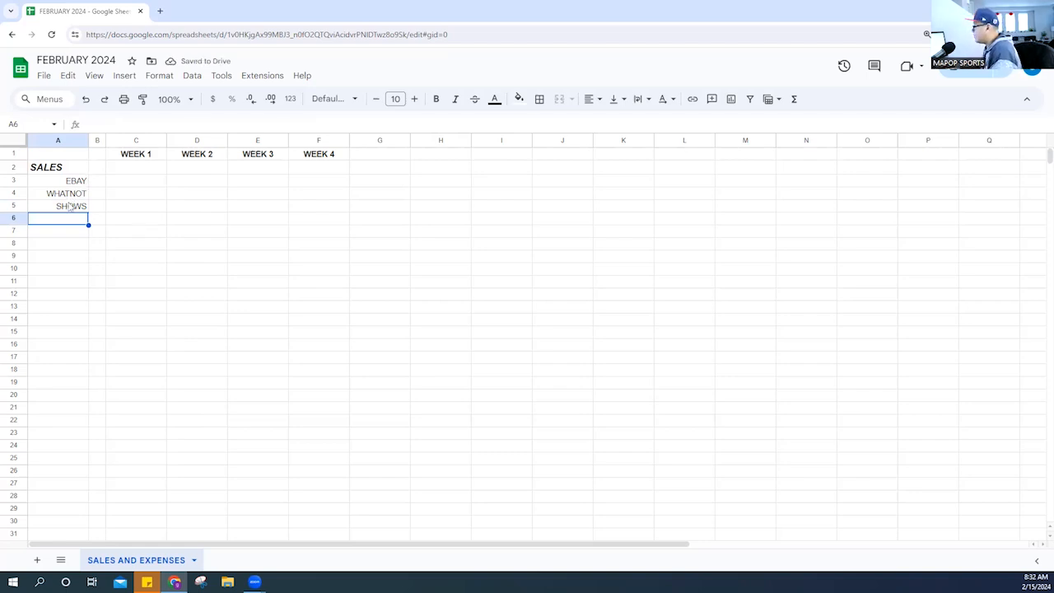
- Enter the heading EXPENSES in cell A7 and make it bold
left_click(136, 181)
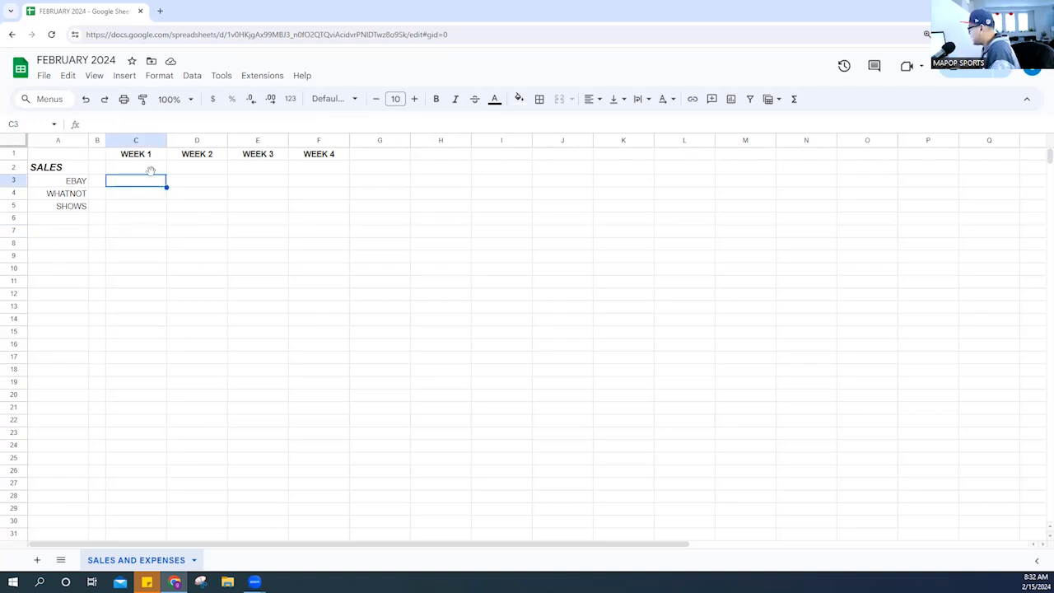
left_click(57, 233)
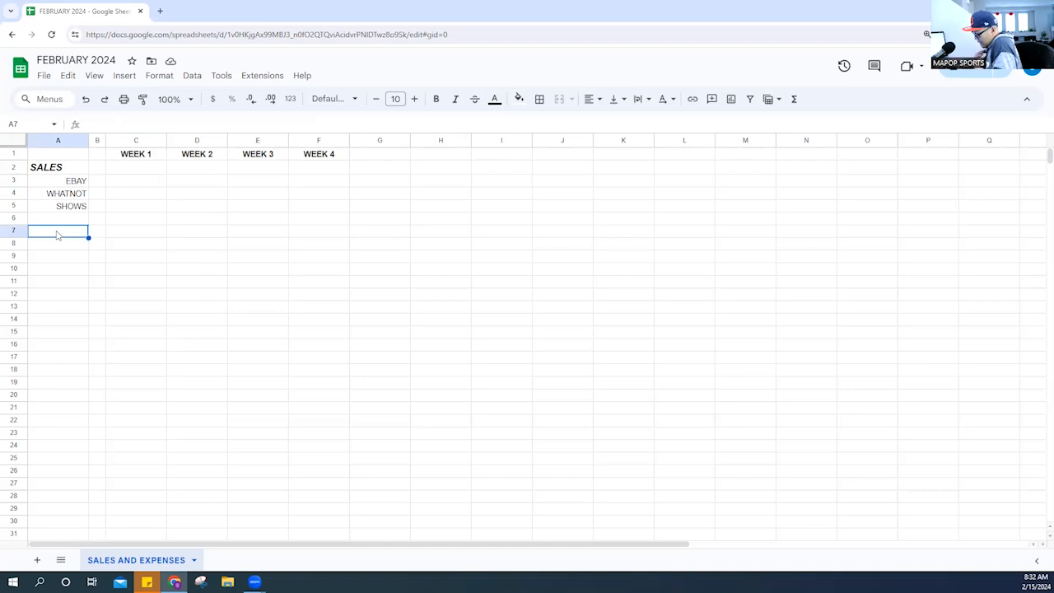
type("EX")
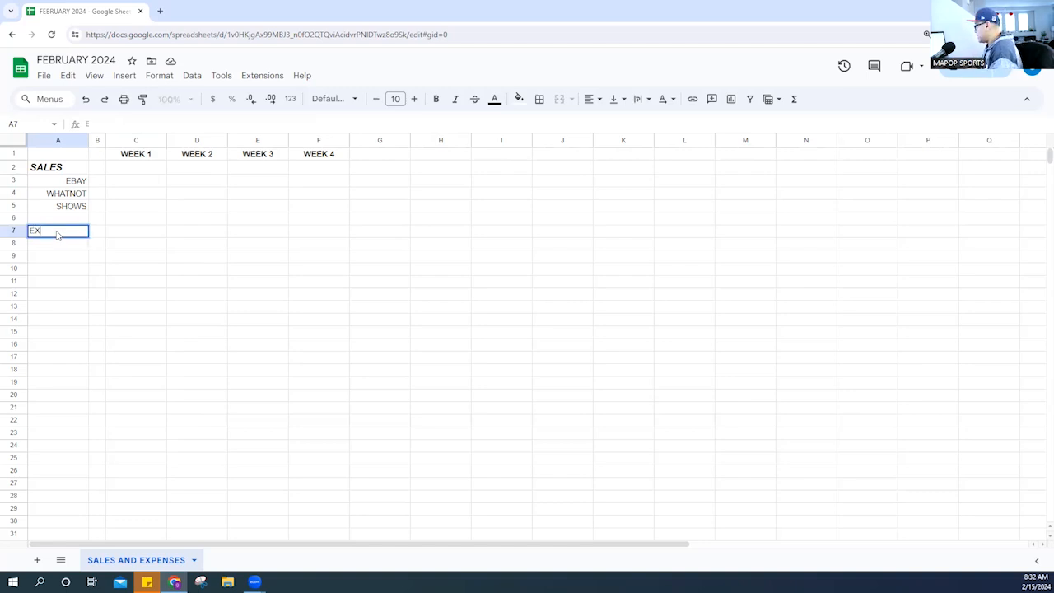
type("PENSES")
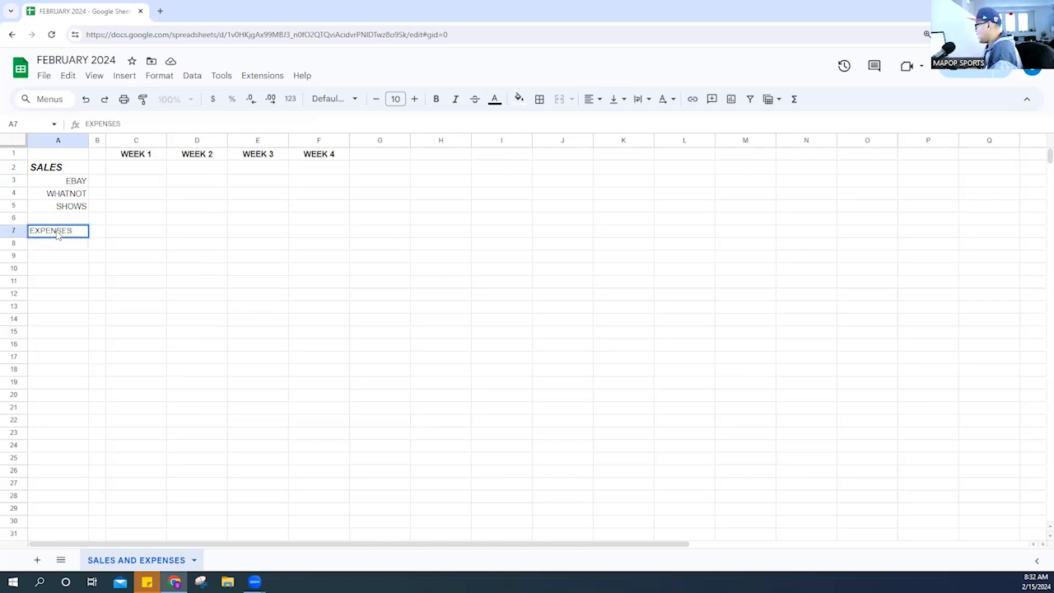
key("Return")
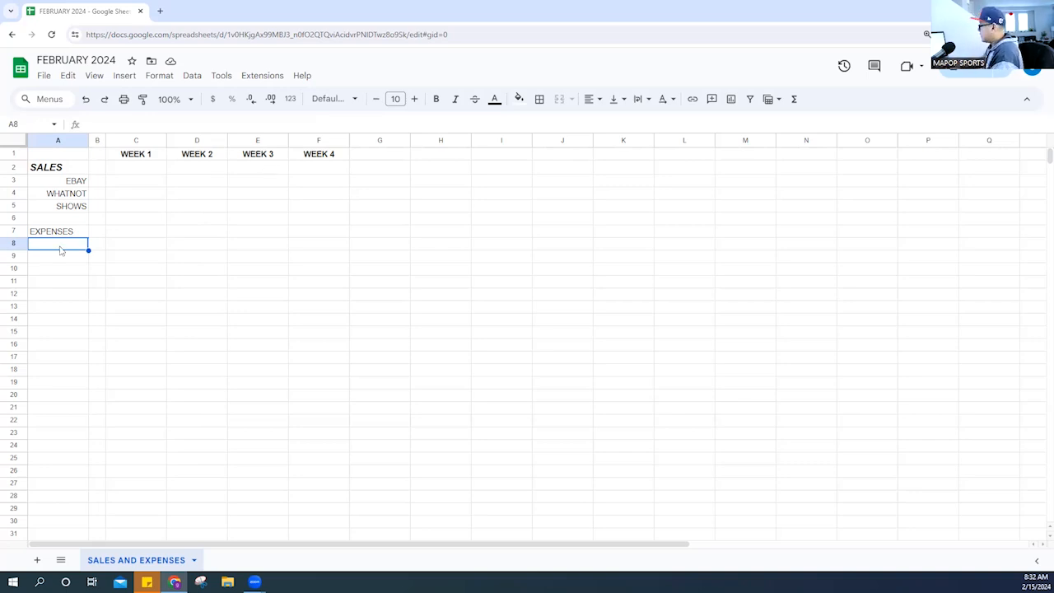
left_click(52, 234)
left_click(436, 98)
- Enter the expense category INVENTORY in cell A8 and widen column A to about twice its width
left_click(54, 244)
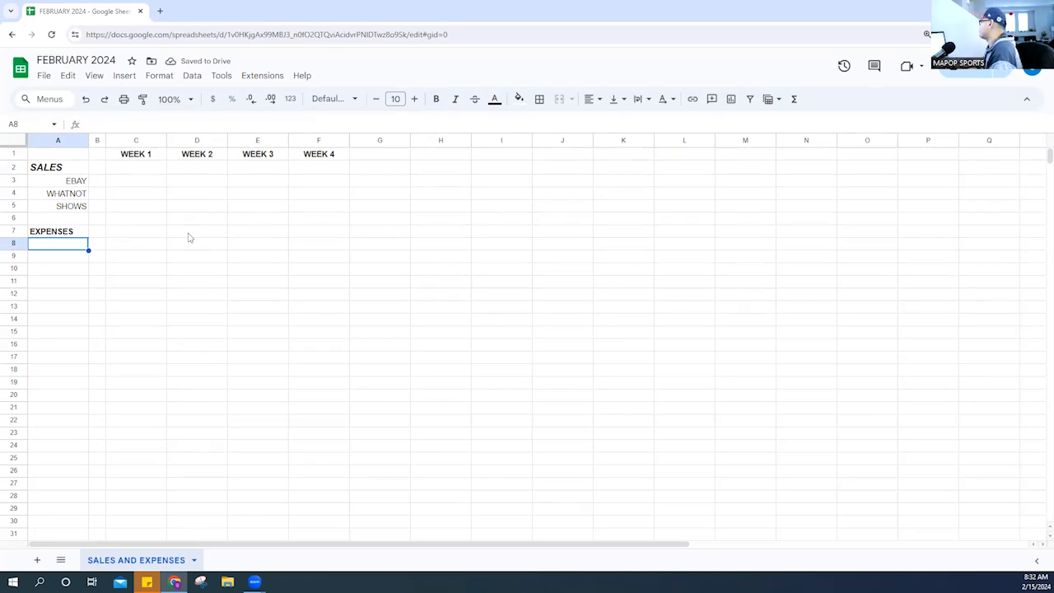
type("INVENTORY")
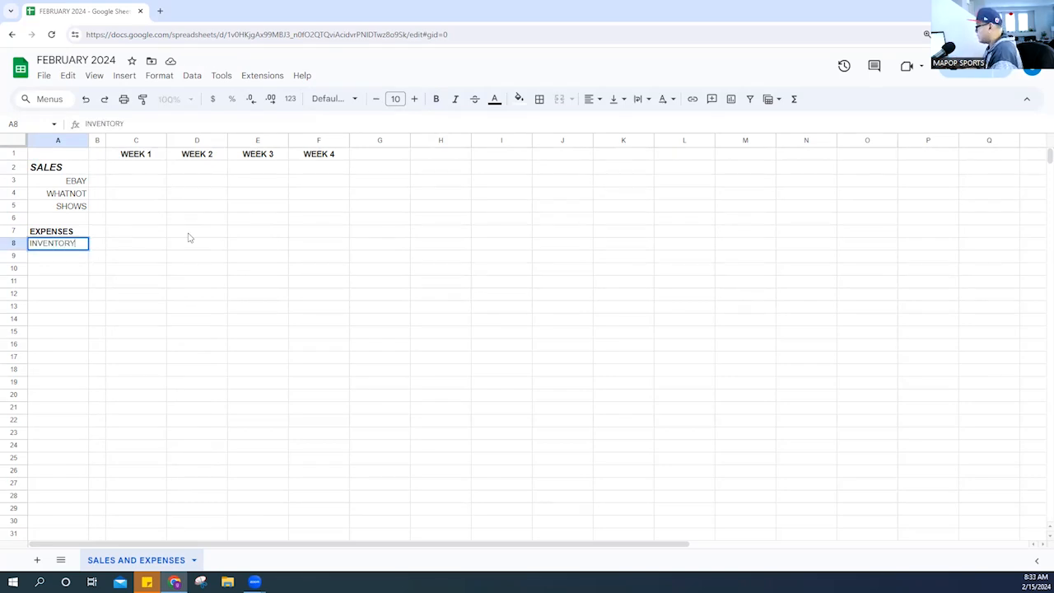
key("Return")
left_click_drag(88, 140, 143, 140)
- Right-align the INVENTORY label in cell A8
key("Up")
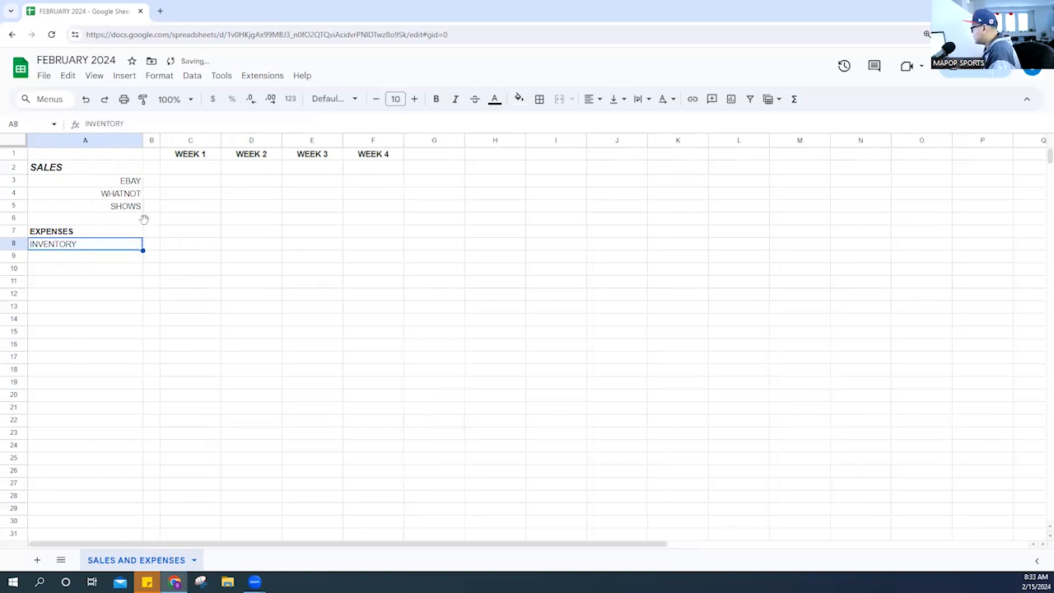
left_click(591, 99)
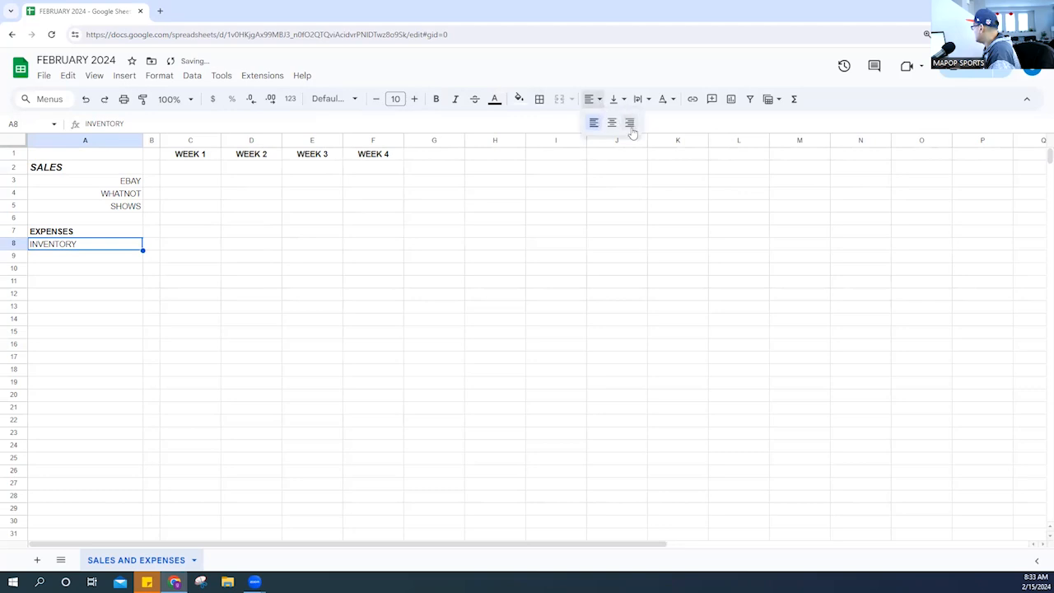
left_click(630, 123)
- Enter the expense category MEMBERSHIP/FEES in cell A9
left_click(113, 259)
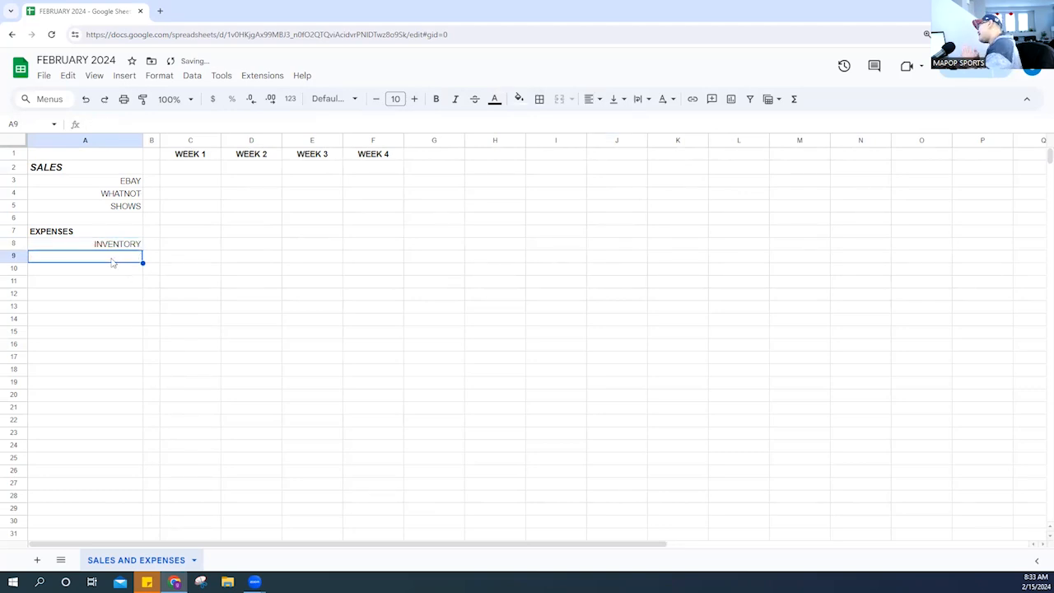
type("S")
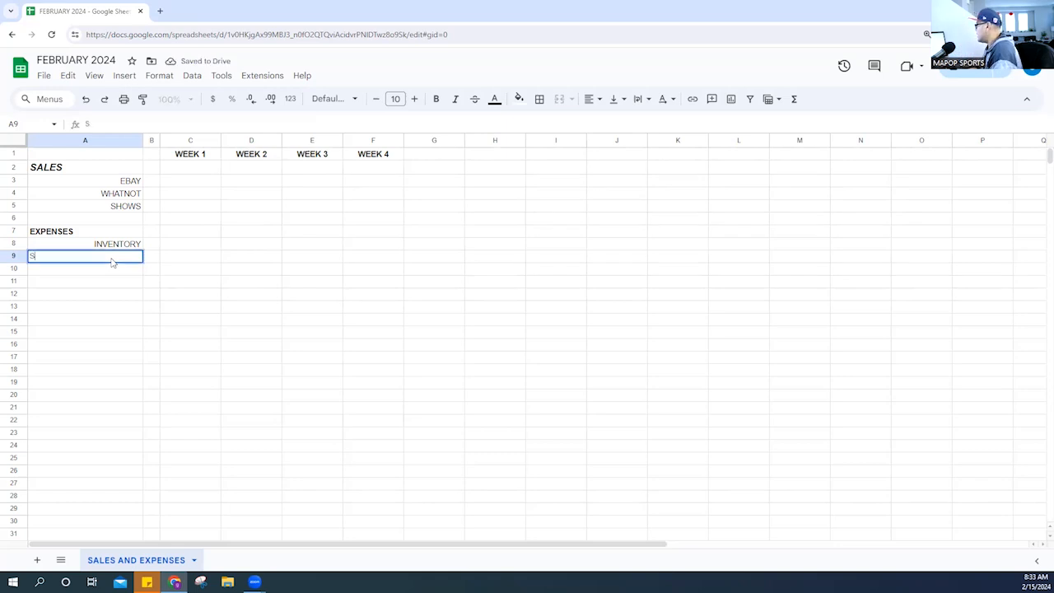
type("FE")
key("BackSpace")
key("BackSpace")
key("BackSpace")
type("MEMBERSHIP/FEES")
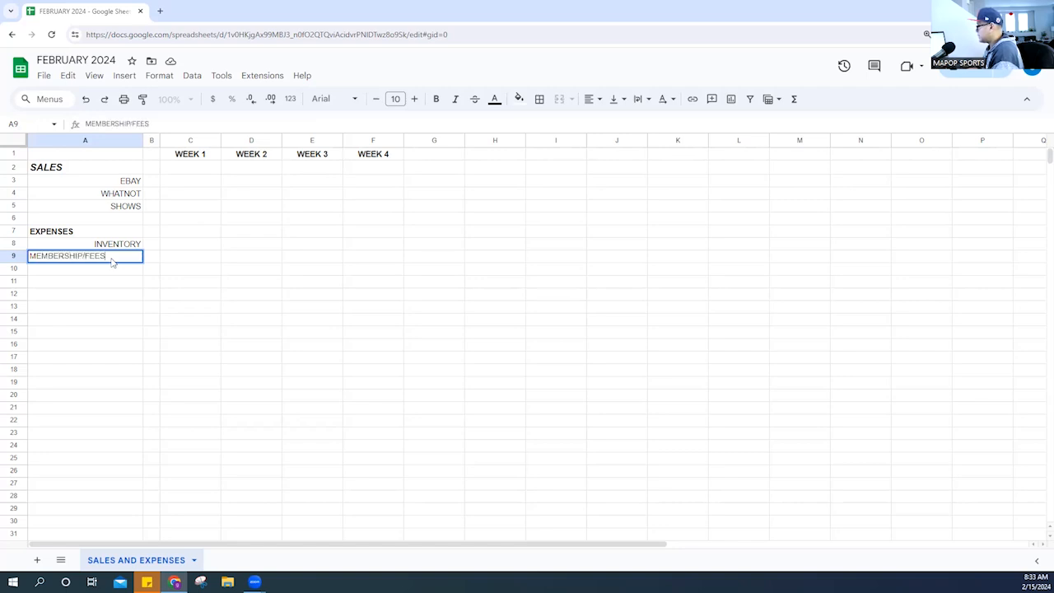
key("Return")
- Right-align the expense category cells A8:A11
left_click(116, 245)
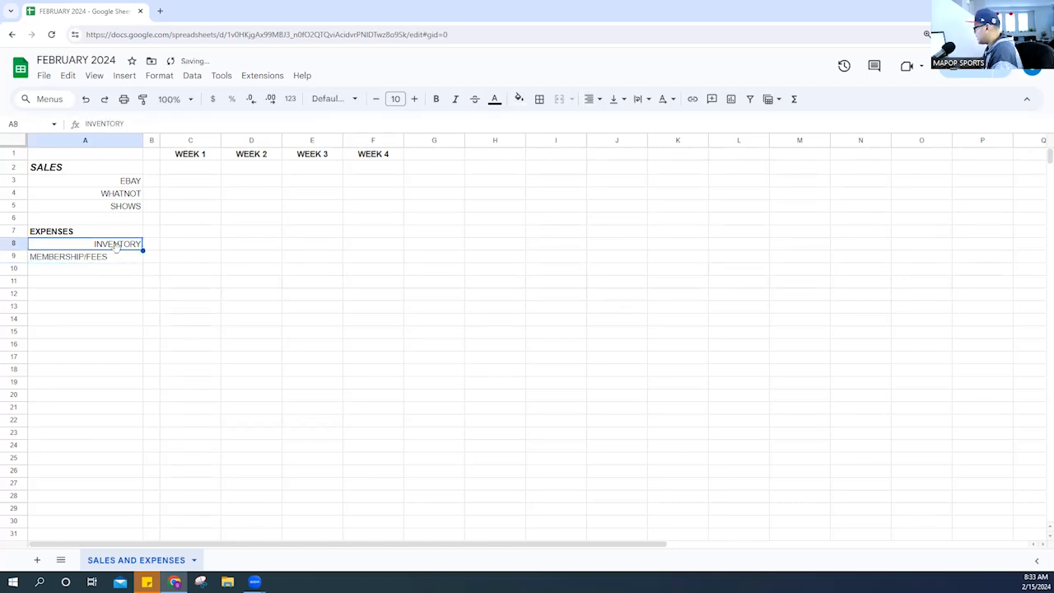
left_click(116, 269, "shift")
left_click(116, 280, "shift")
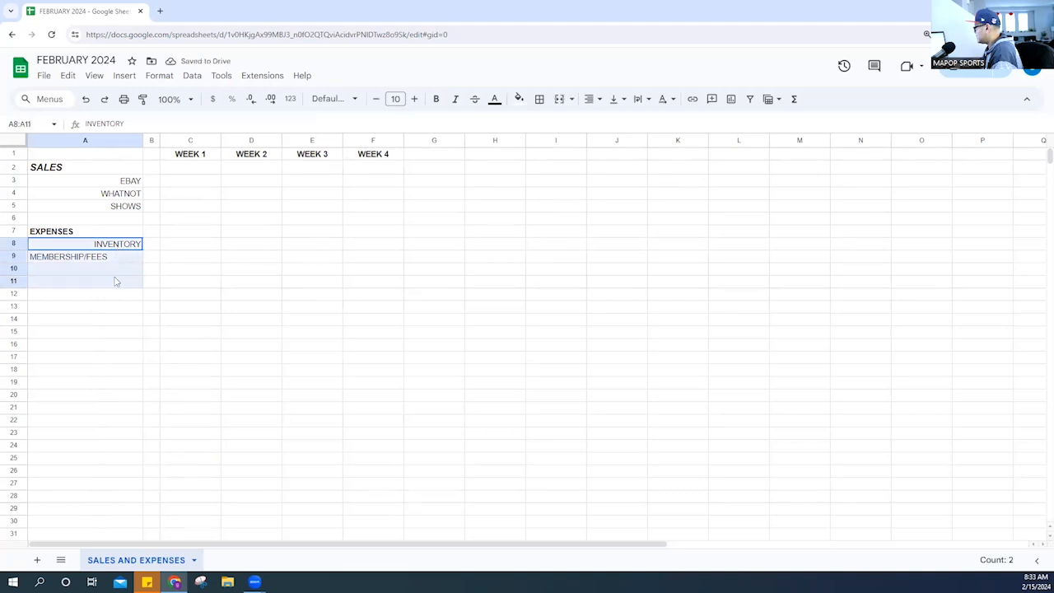
left_click(589, 99)
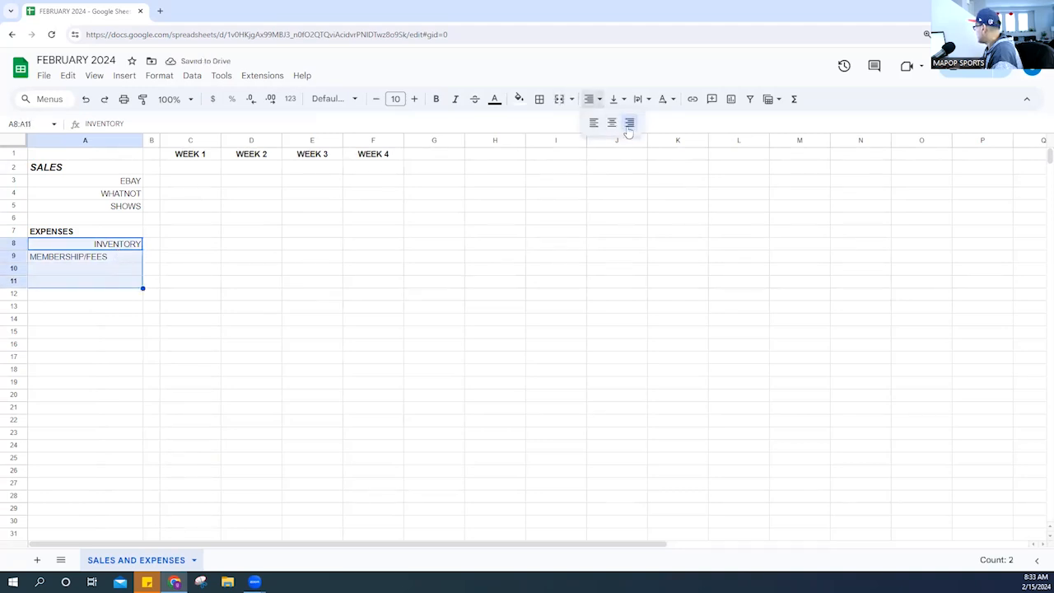
left_click(629, 123)
- Add the expense categories SHIPPING SUPPLIES in cell A10 and OTHER in cell A11
left_click(136, 275)
type("SHIPPING SUPPLIES")
key("Return")
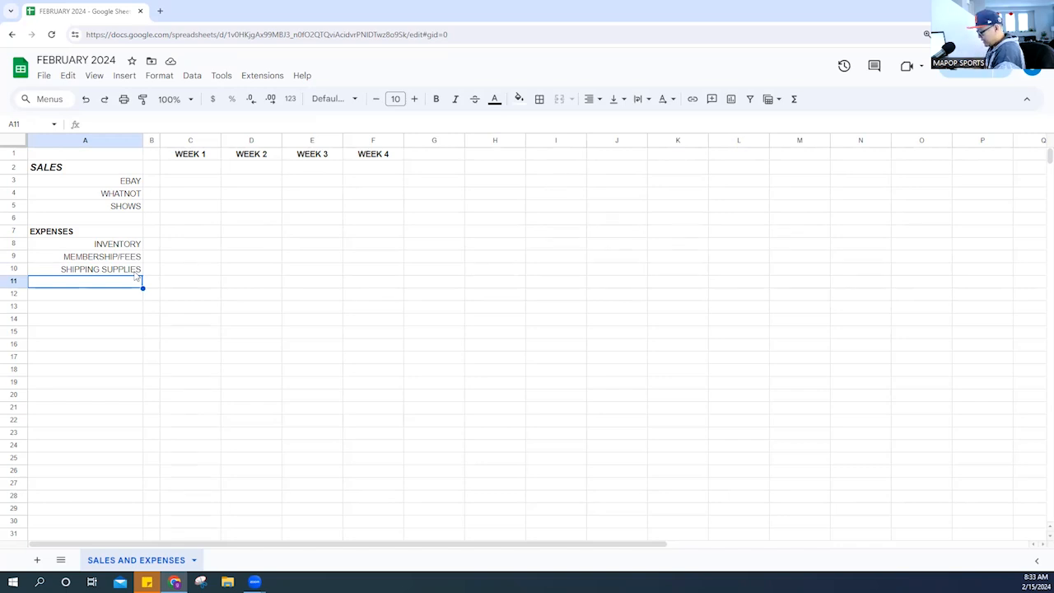
type("OTHER")
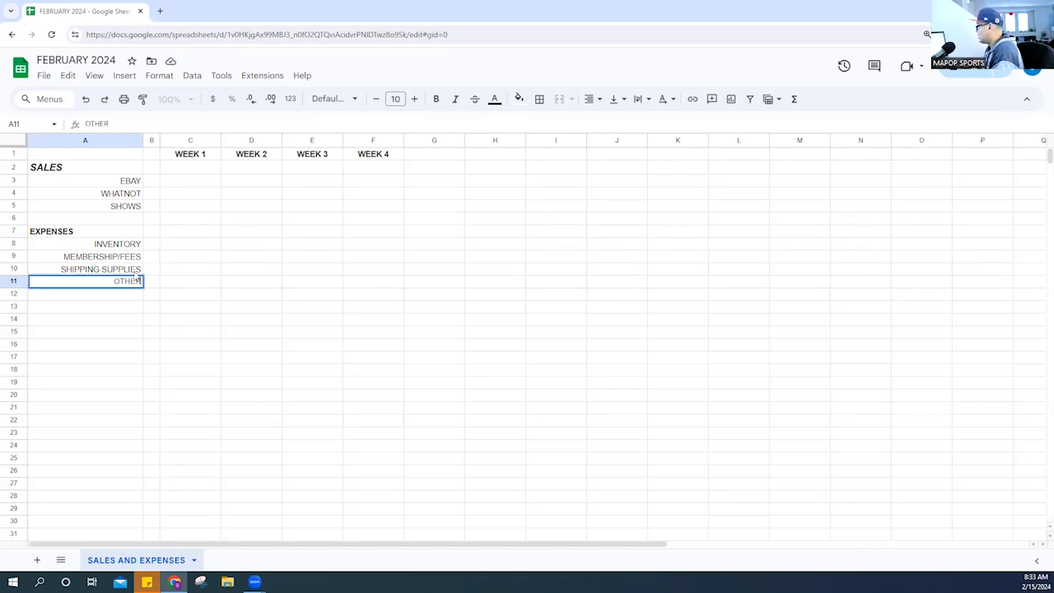
key("Return")
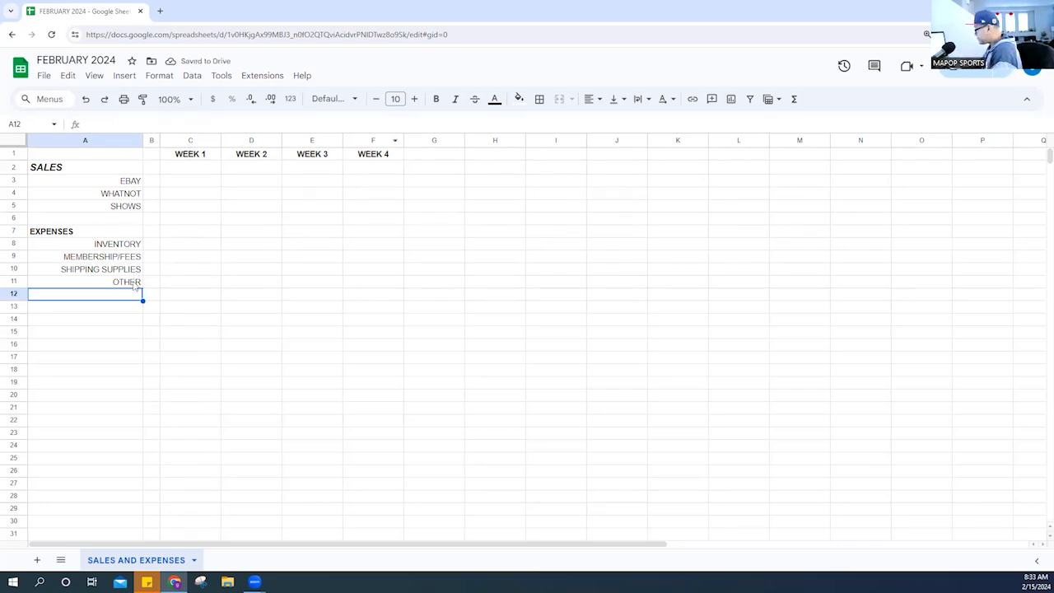
left_click(133, 282)
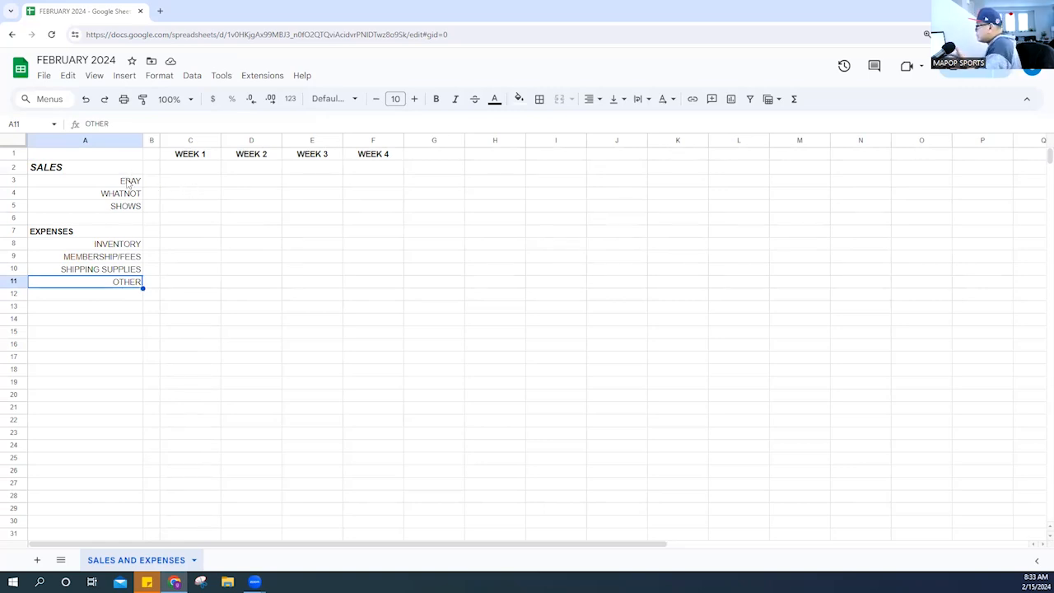
- Try applying all borders to every cell of the sheet
left_click(18, 142)
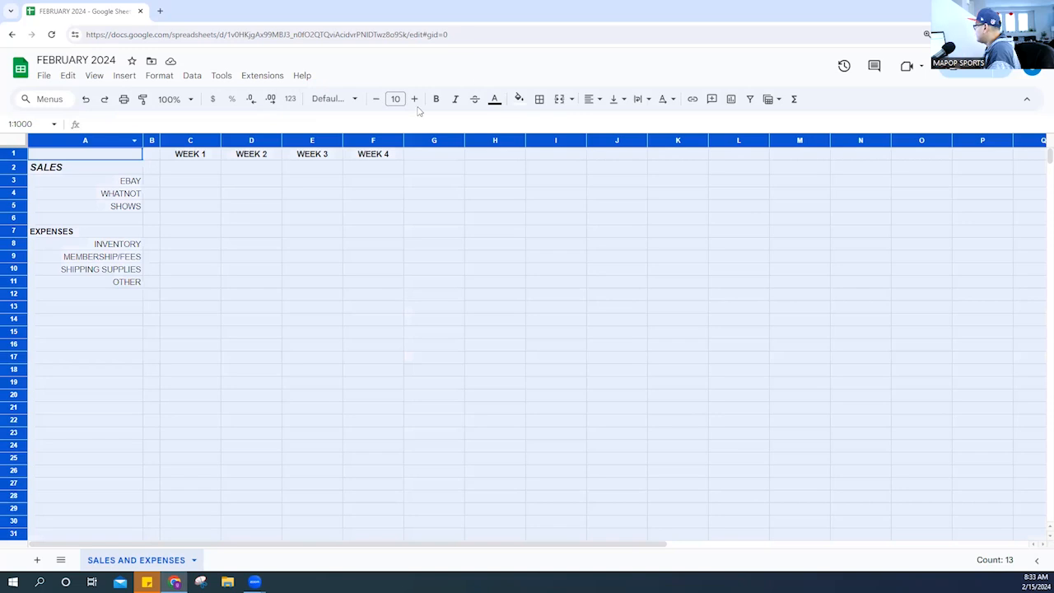
left_click(539, 99)
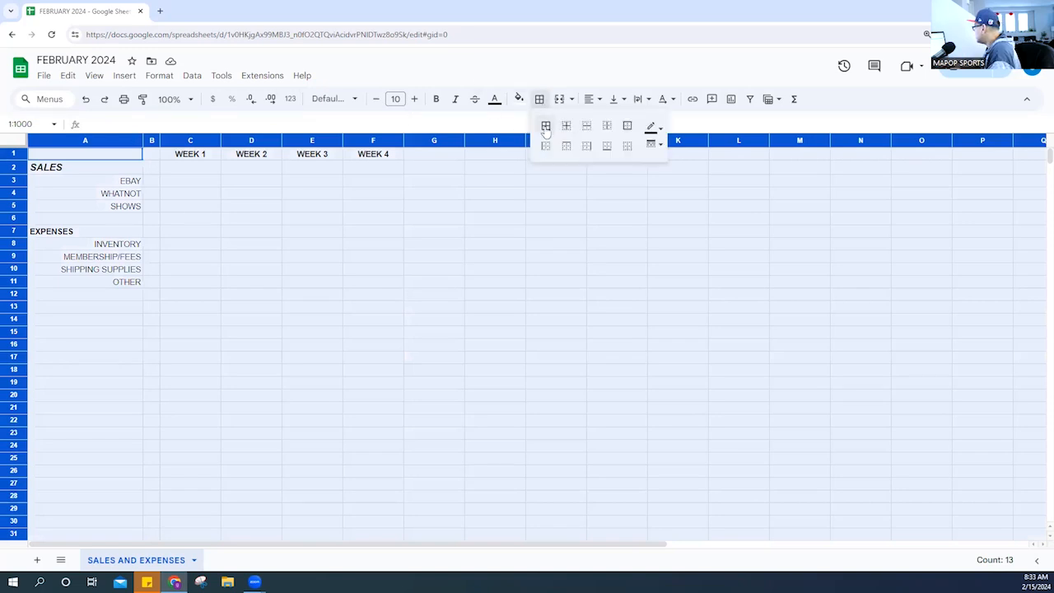
left_click(546, 126)
left_click(336, 257)
- Try the all-borders setting on the week header range A1:F1
left_click_drag(110, 155, 367, 154)
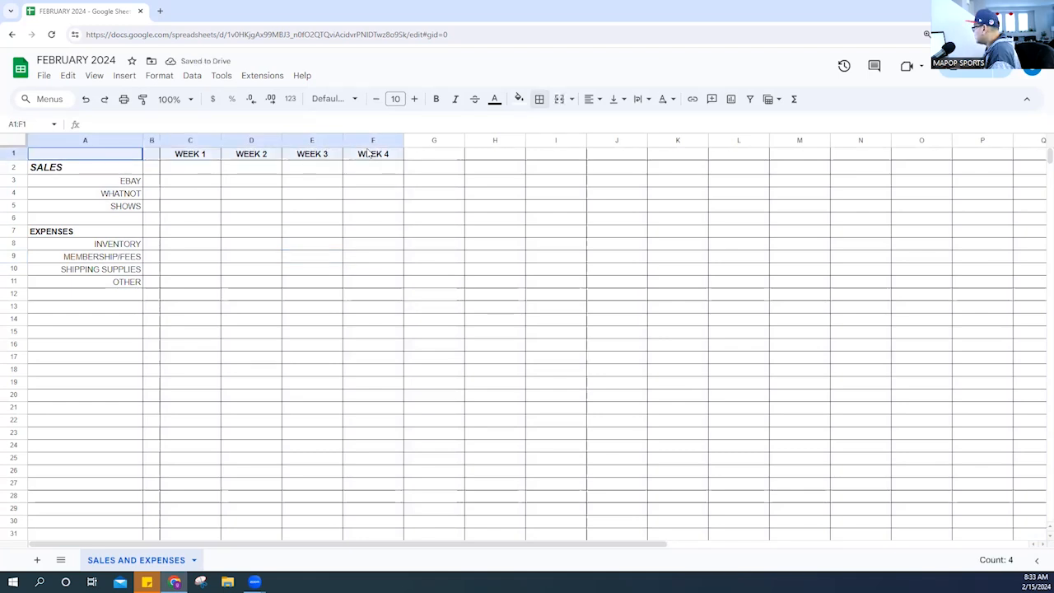
left_click(540, 101)
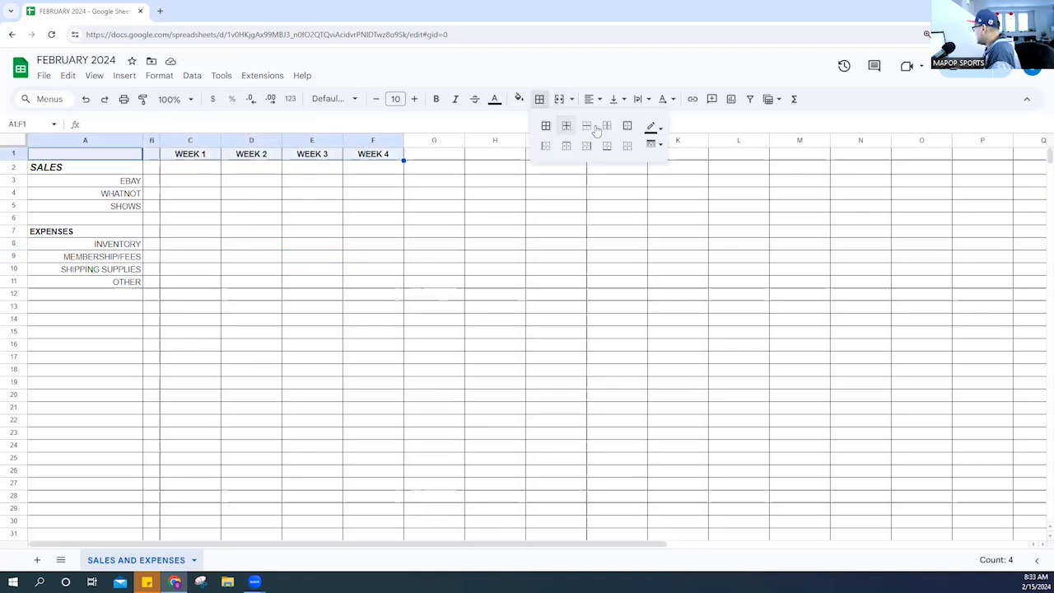
left_click(547, 135)
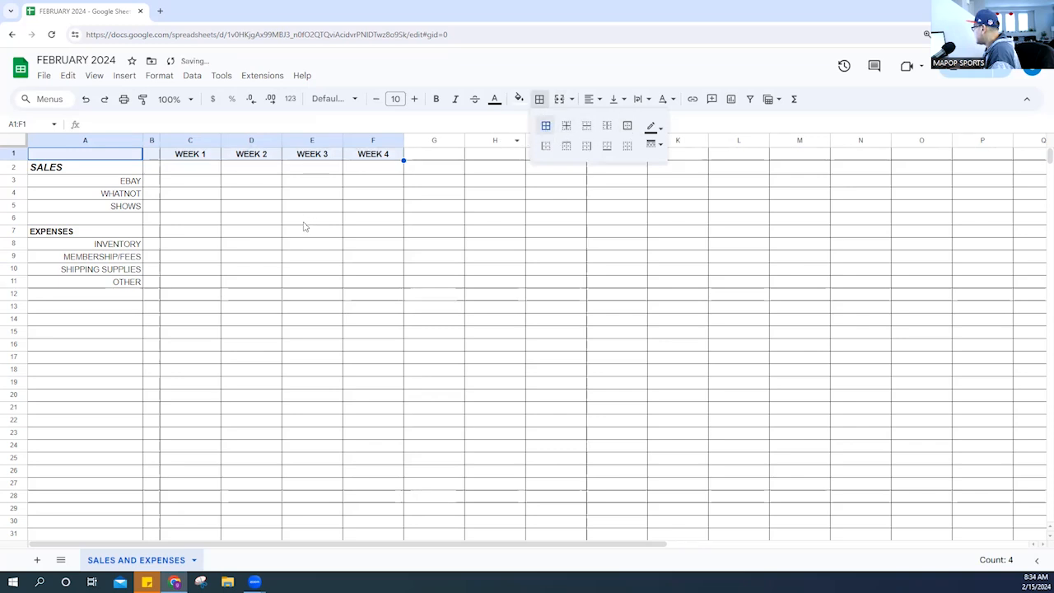
left_click(305, 218)
left_click(181, 321)
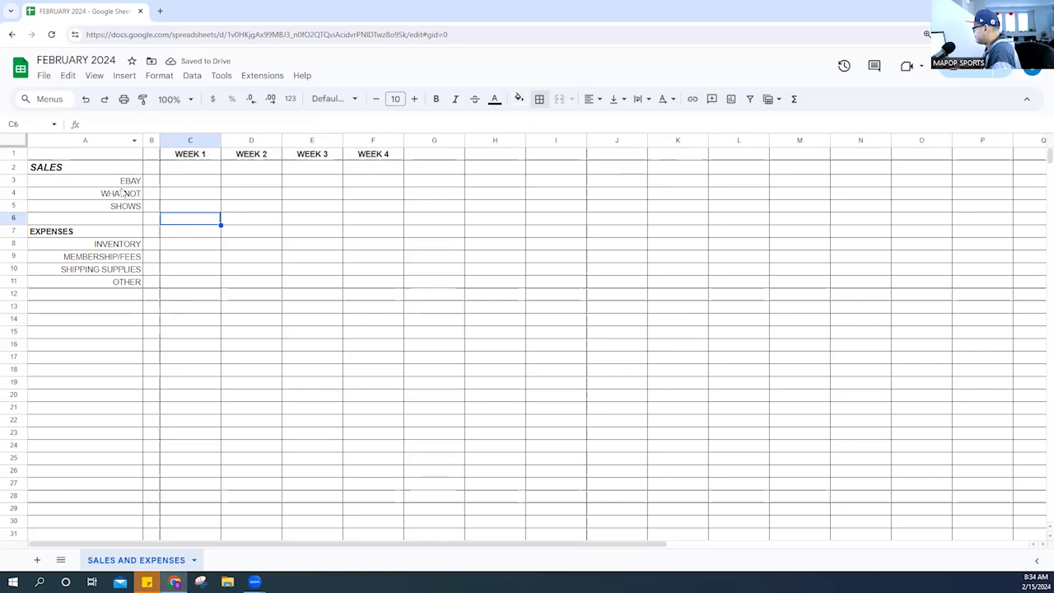
left_click(126, 296)
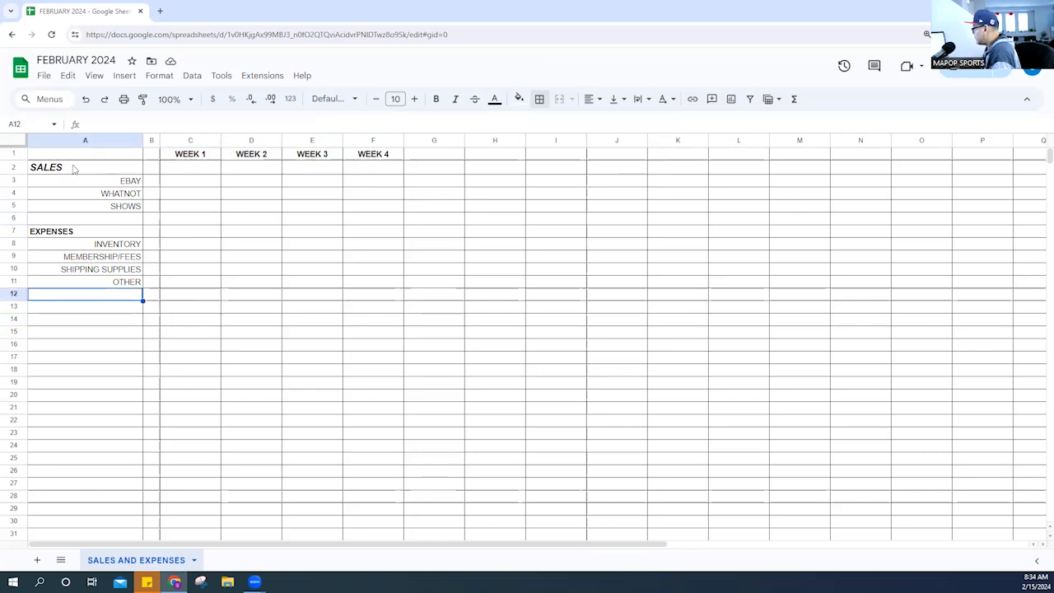
- Remove the borders from the entire sheet
left_click(10, 142)
left_click(540, 99)
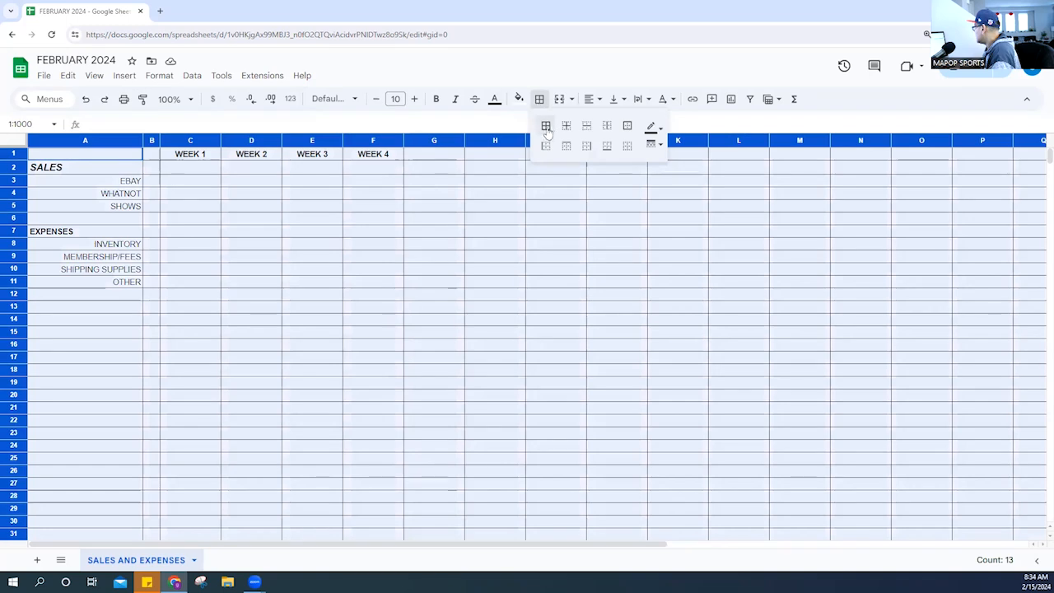
left_click(259, 249)
left_click(191, 183)
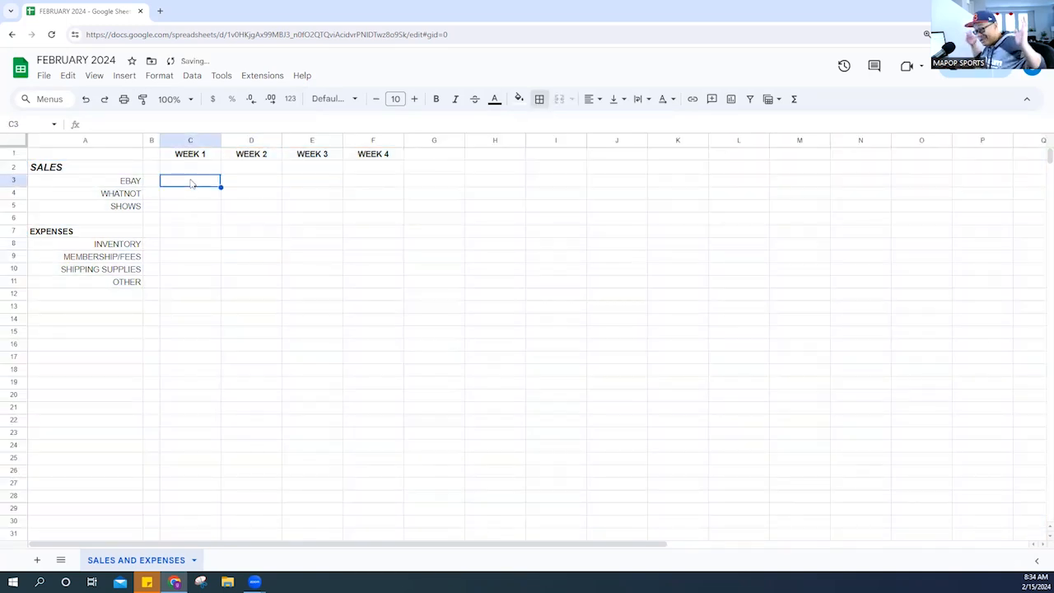
left_click(477, 155)
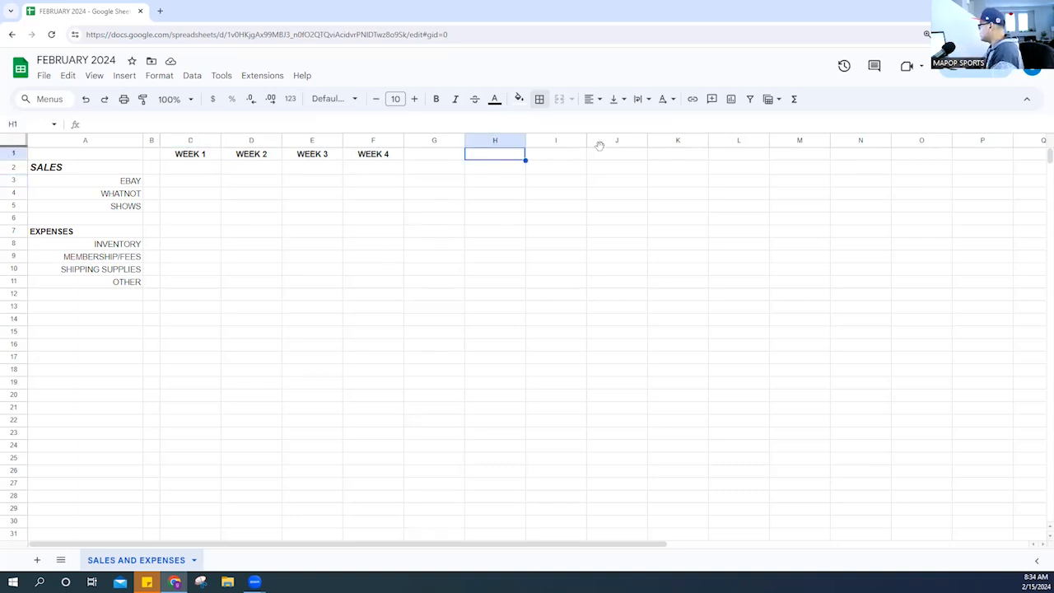
- Insert two blank rows between the SHOWS row and the EXPENSES heading, one above row 6 and one above row 7
left_click(19, 217)
right_click(19, 217)
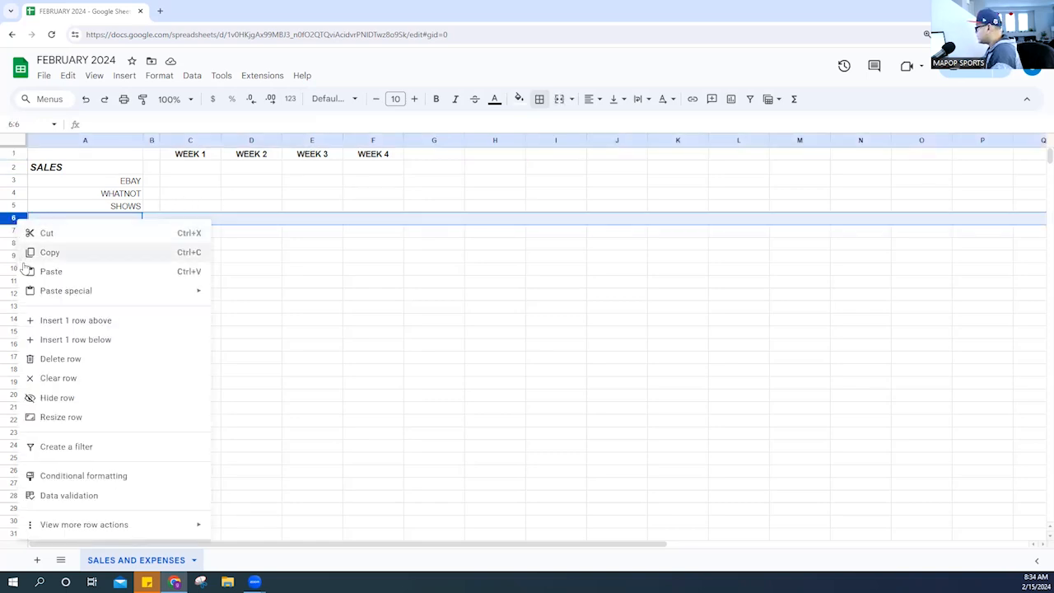
left_click(100, 326)
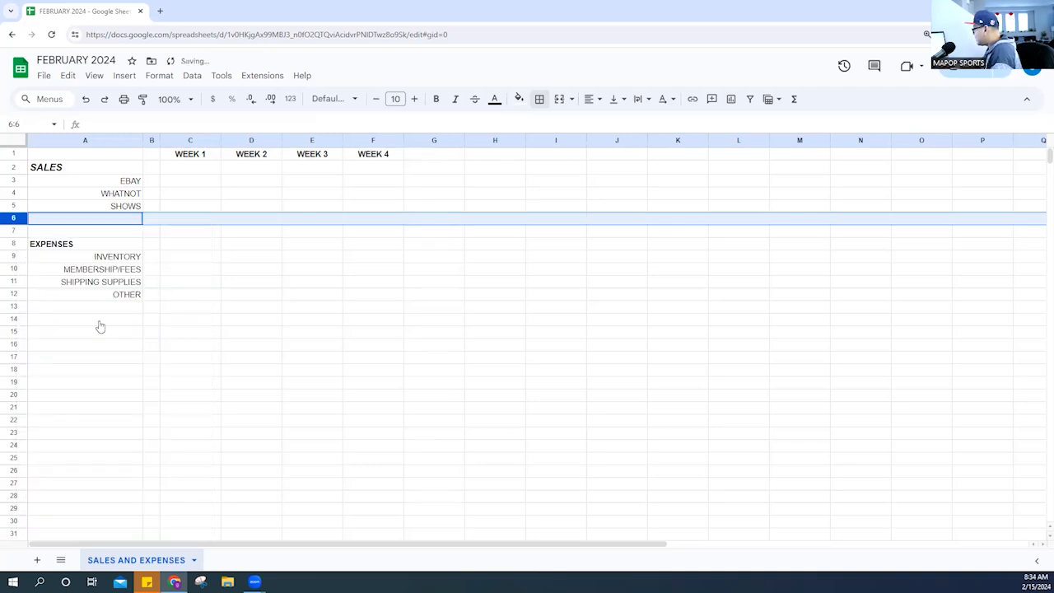
right_click(14, 234)
left_click(75, 334)
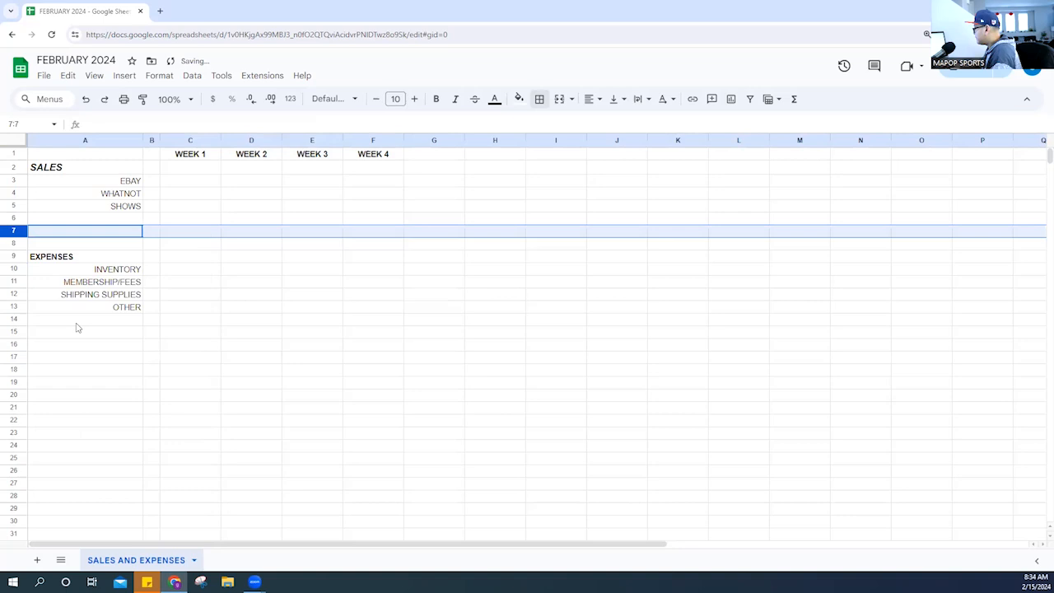
- Enter the label GROSS SALES in cell A7 and make it bold
left_click(78, 234)
type("GH")
key("BackSpace")
type("ROO")
key("BackSpace")
type("SS SALES")
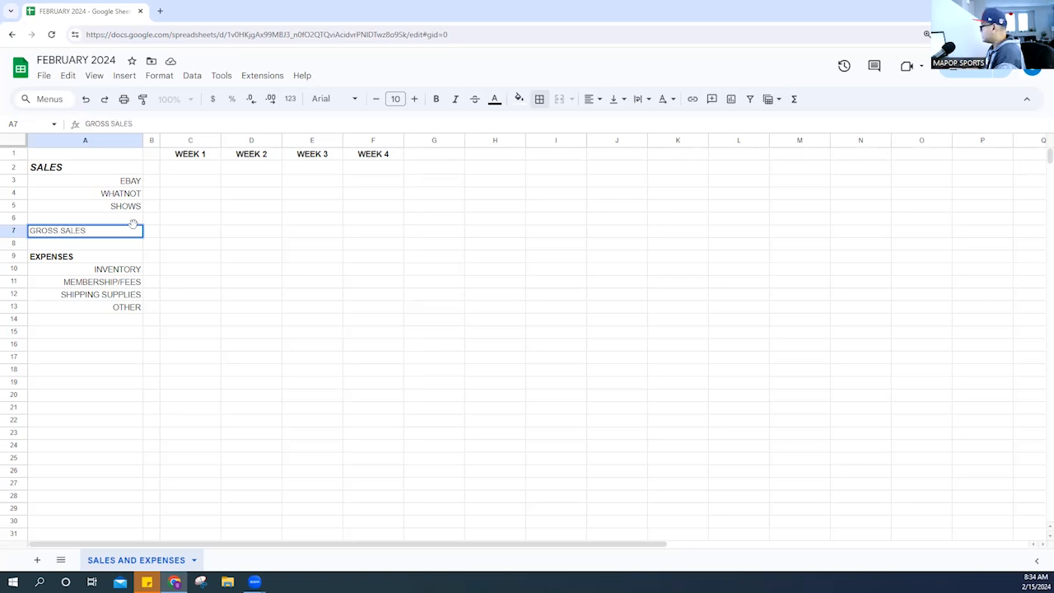
key("Return")
left_click_drag(191, 218, 189, 232)
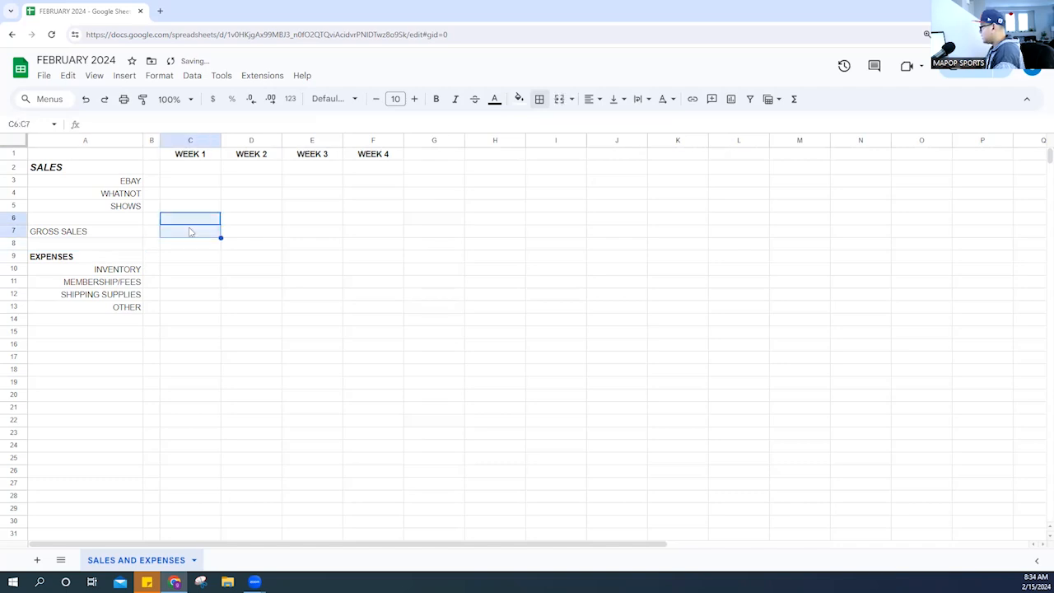
left_click(115, 232)
left_click(436, 99)
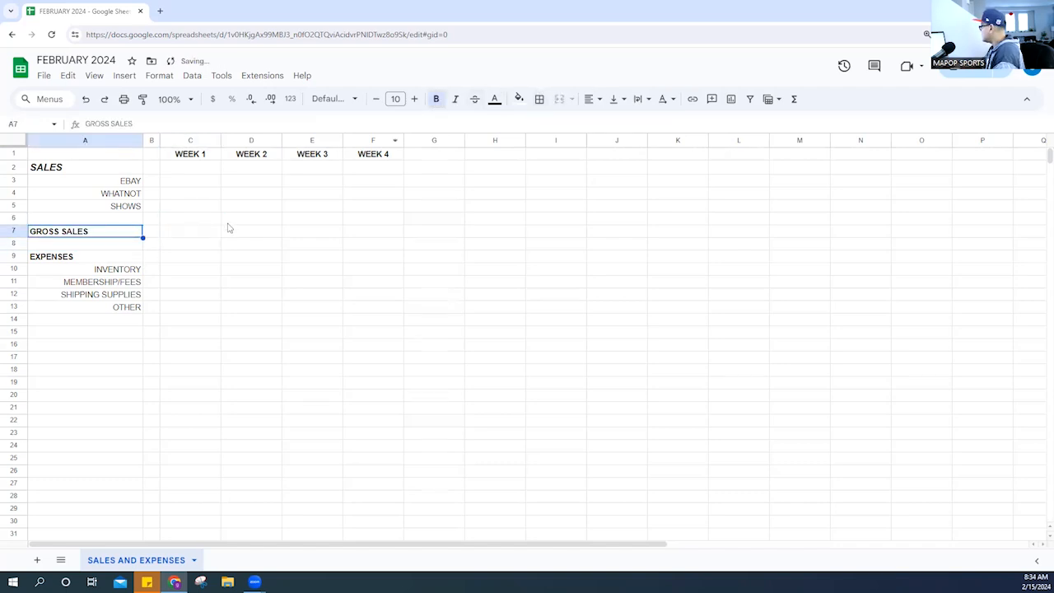
- Try to total the Week 1 sales in cells C3:C5 with a SUM formula in the GROSS SALES cell C7
left_click(188, 234)
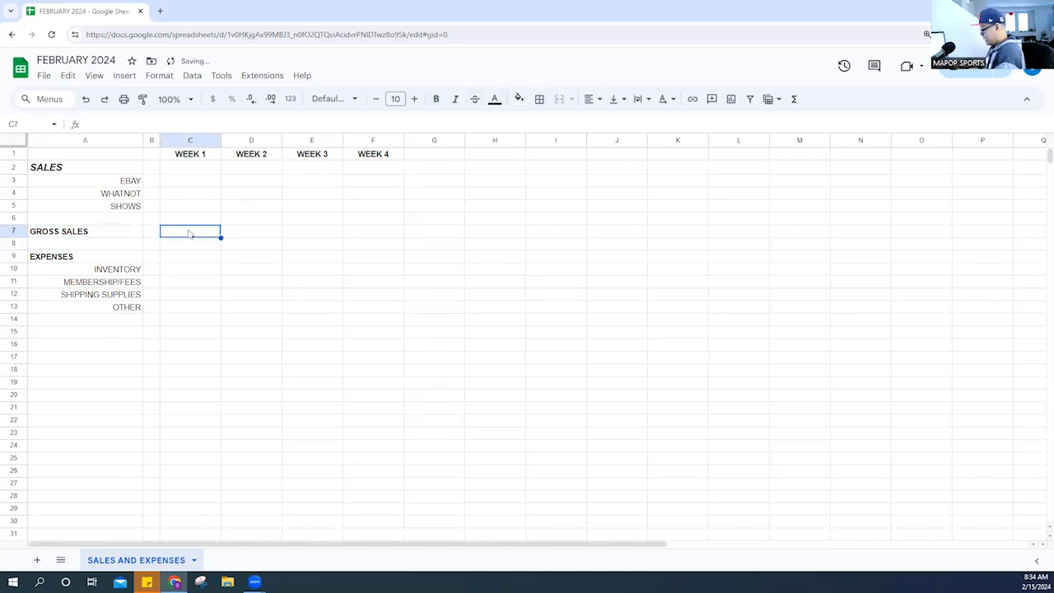
type("=")
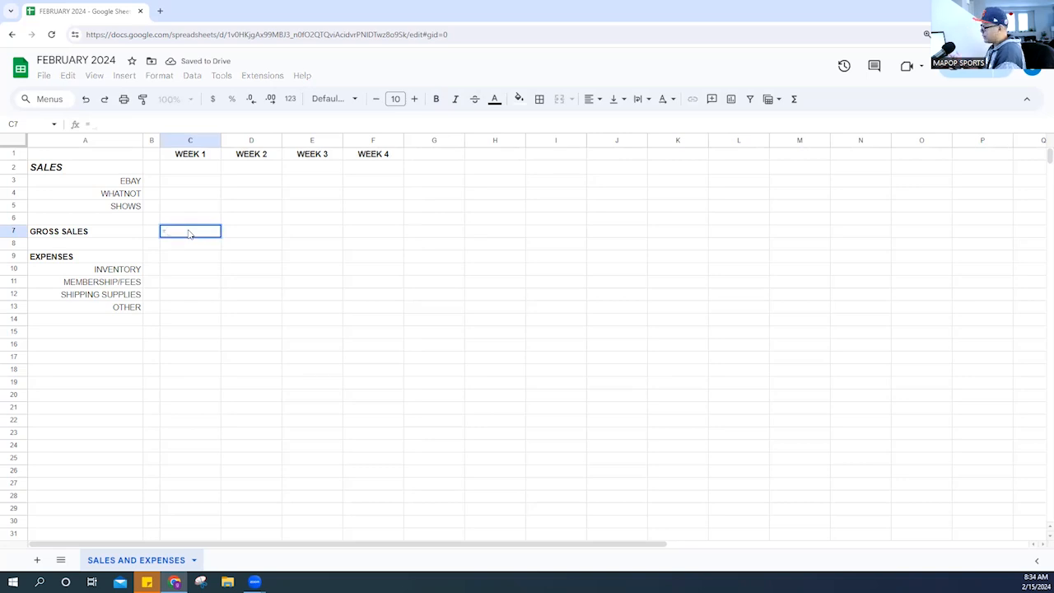
type("SUM")
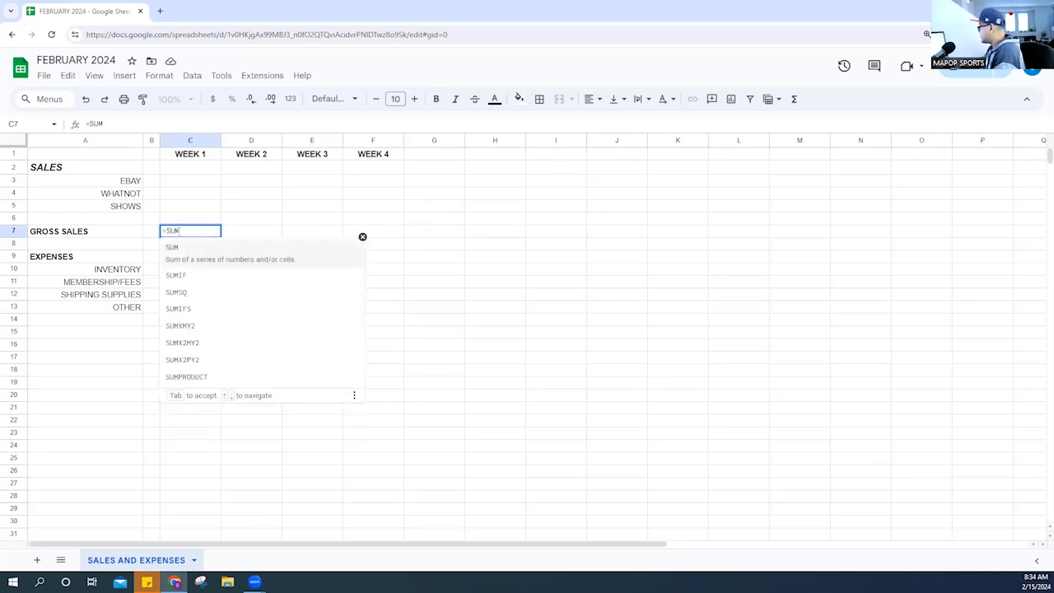
left_click_drag(184, 181, 181, 207)
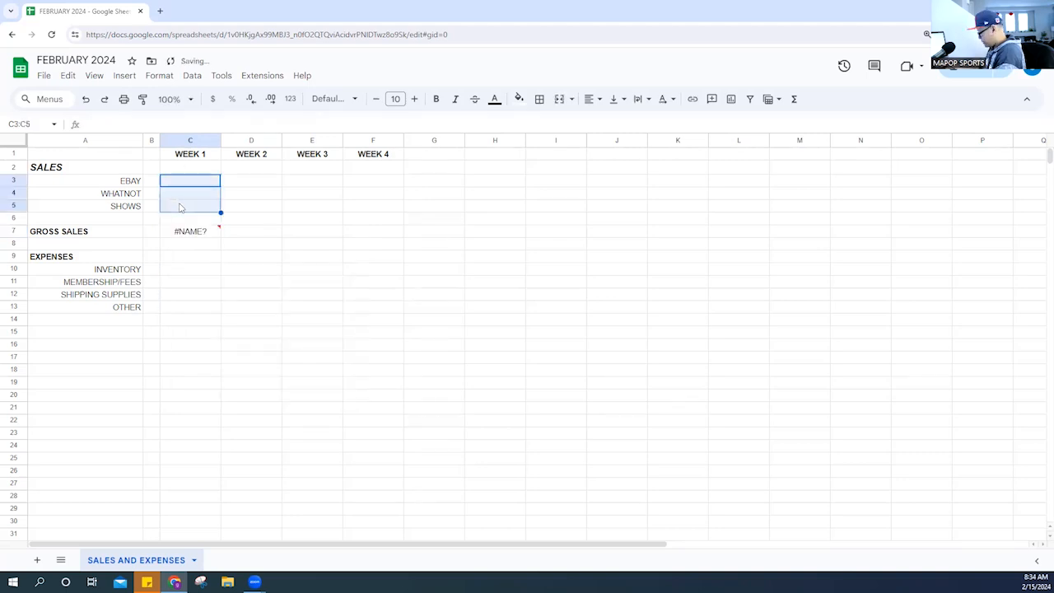
- Enter the formula =SUM(C3:C5) in cell C7 as the Week 1 gross sales total
left_click(198, 231)
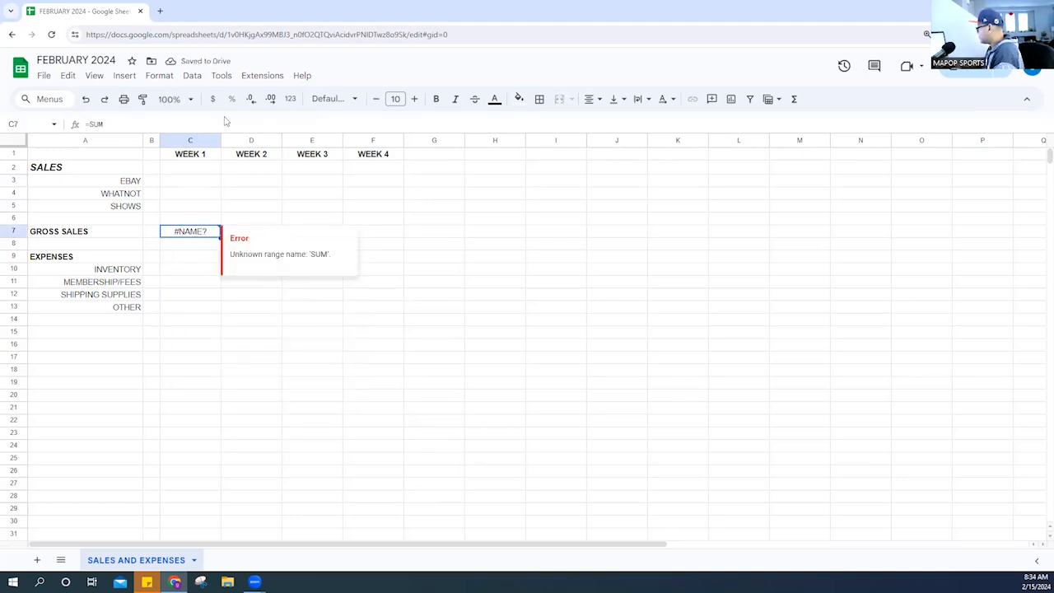
type("=")
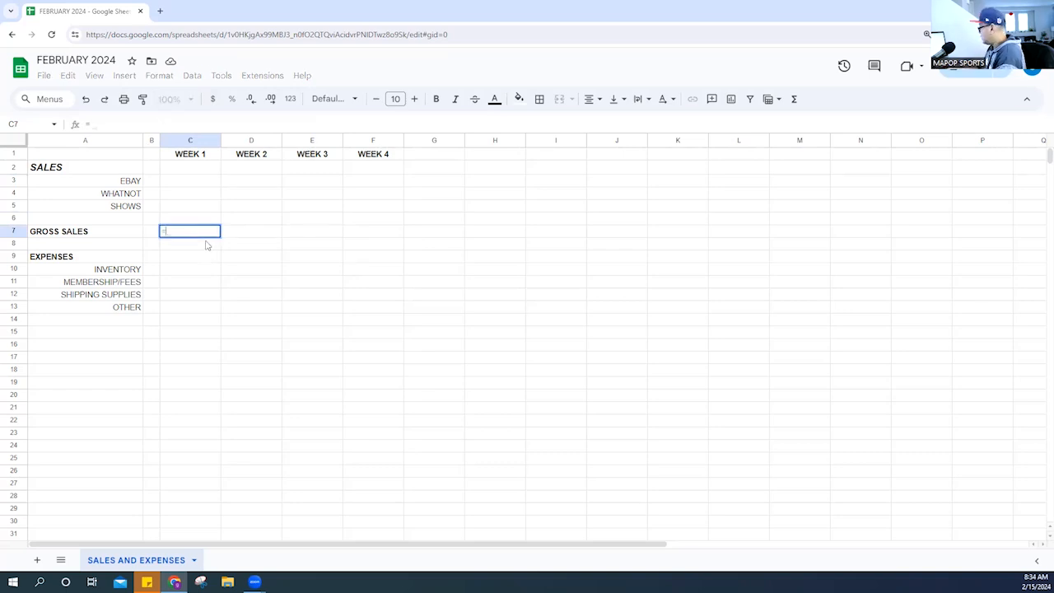
type("SUM(")
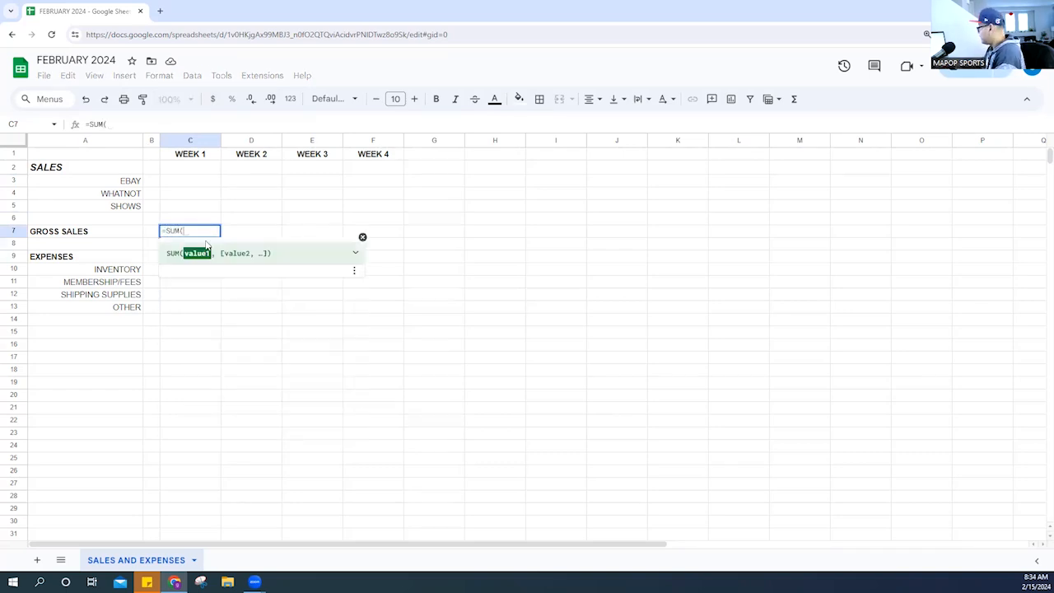
left_click_drag(193, 181, 186, 209)
type(")")
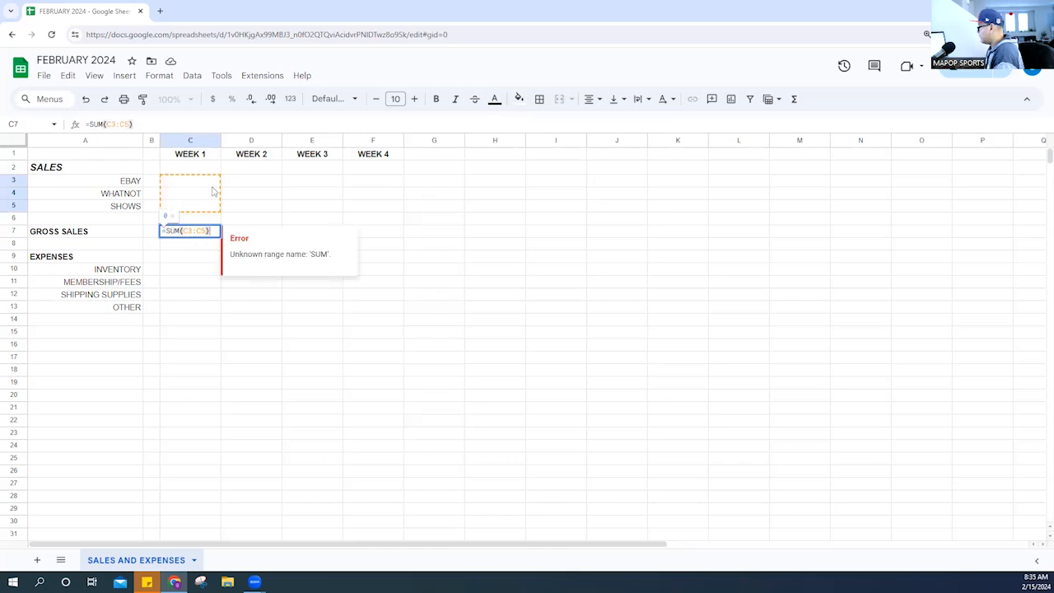
key("Return")
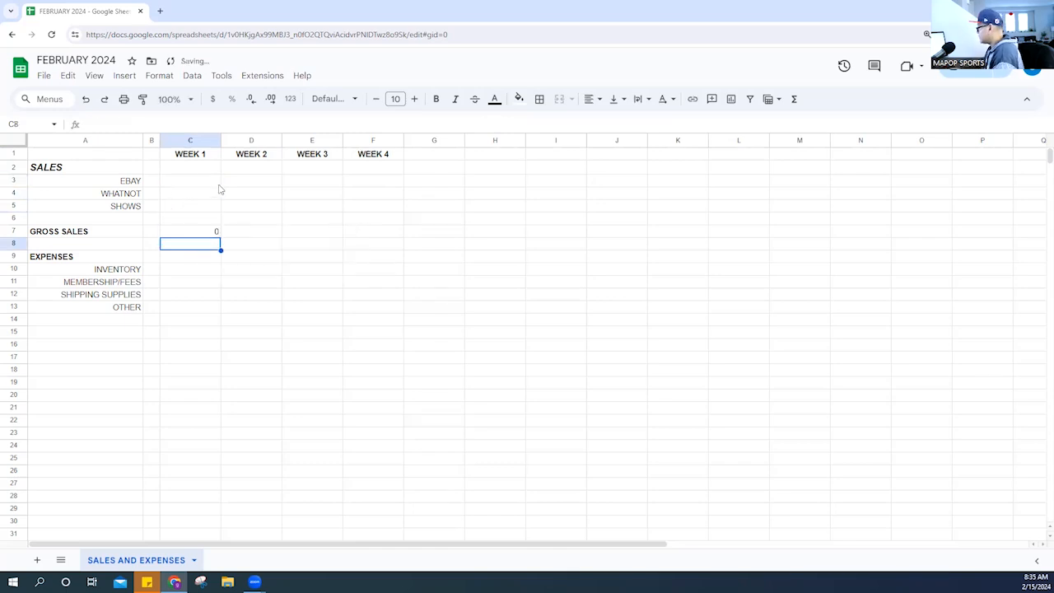
- Copy the gross sales formula from C7 across to F7 for Weeks 2 to 4
left_click(207, 232)
left_click_drag(220, 236, 379, 235)
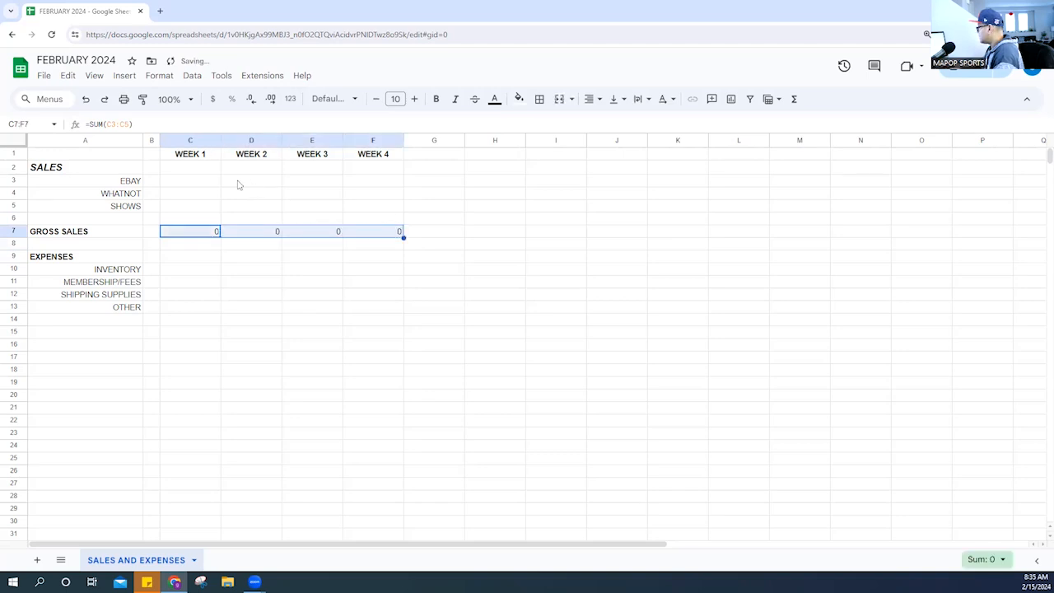
left_click(195, 182)
left_click(213, 235)
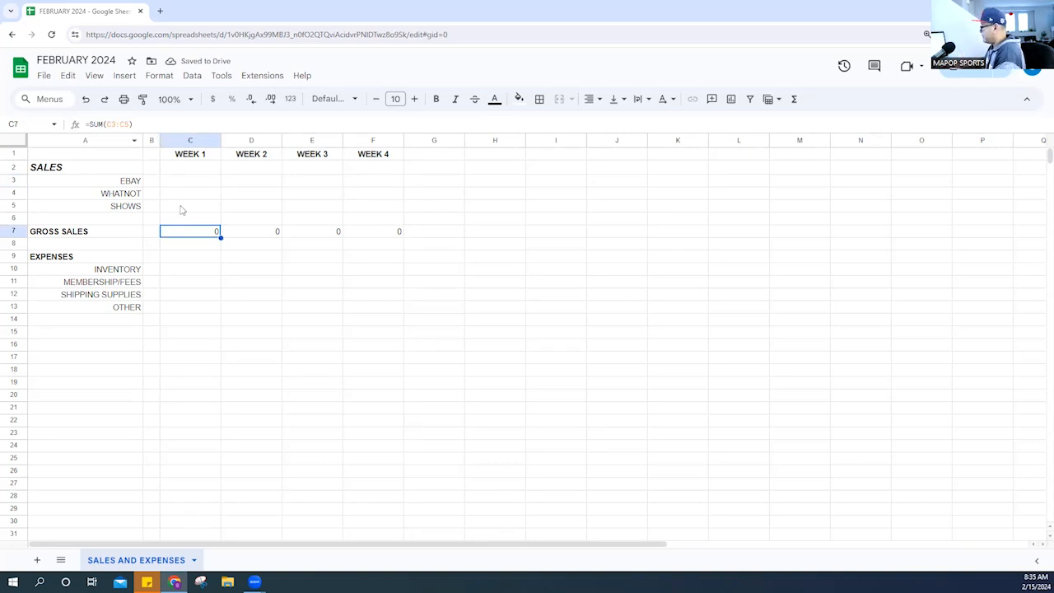
- Enter 1000 as the EBAY sales for each of the four weeks in C3:F3
left_click(173, 182)
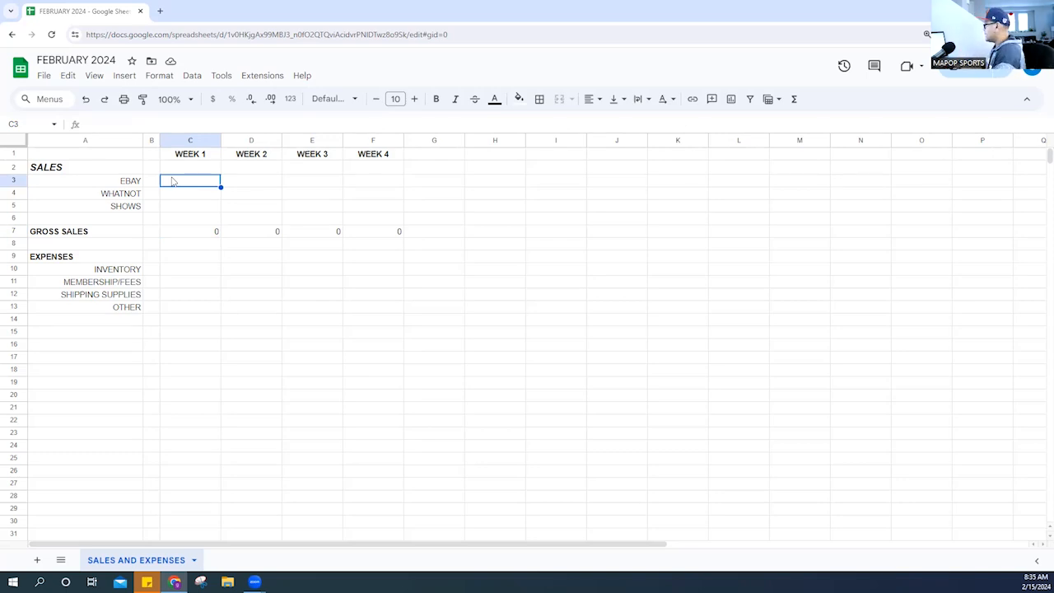
type("1")
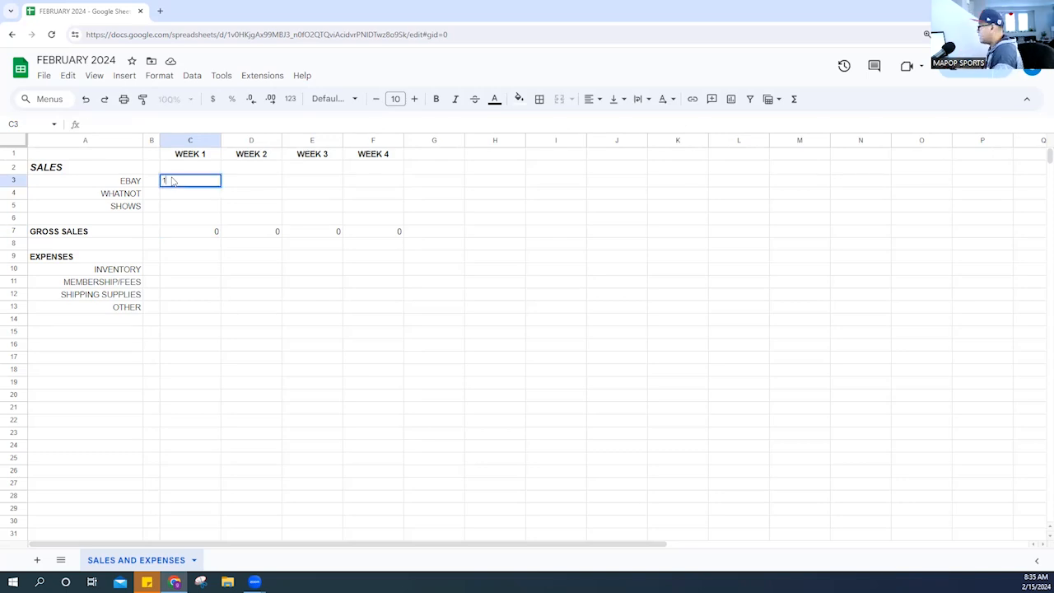
type("000")
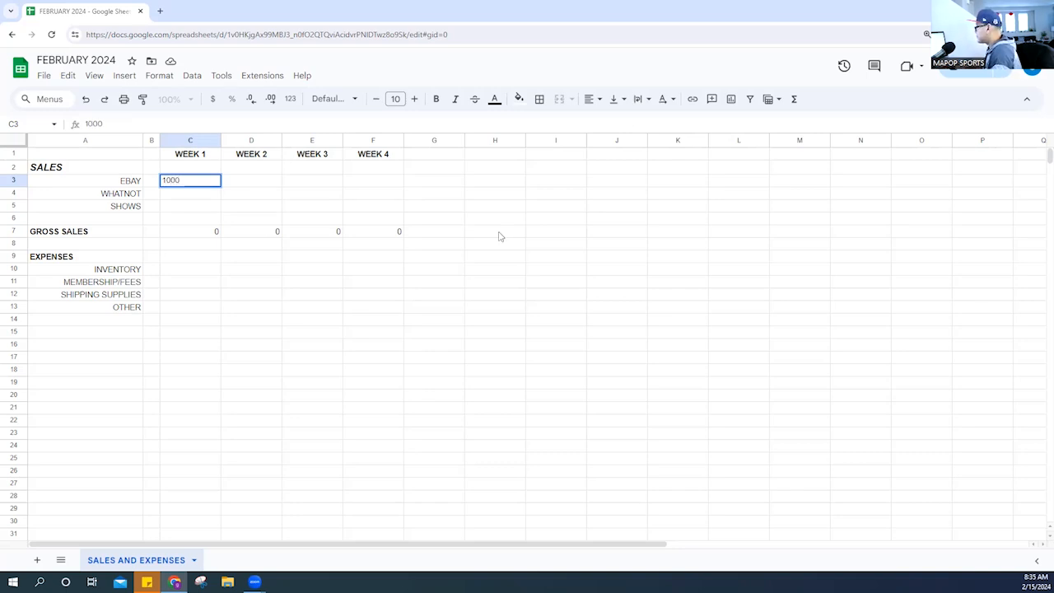
key("Tab")
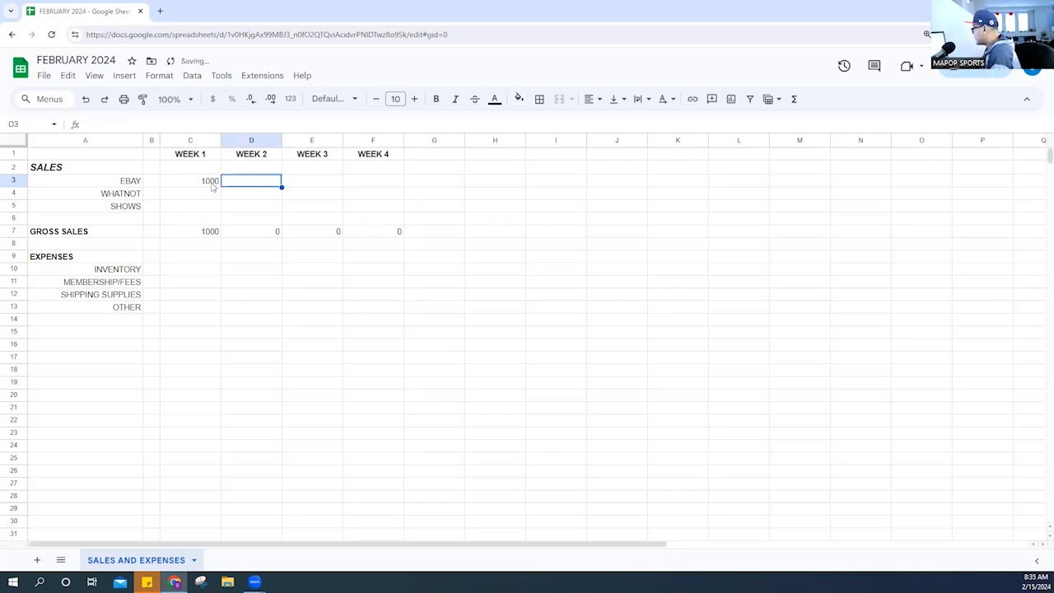
type("1000")
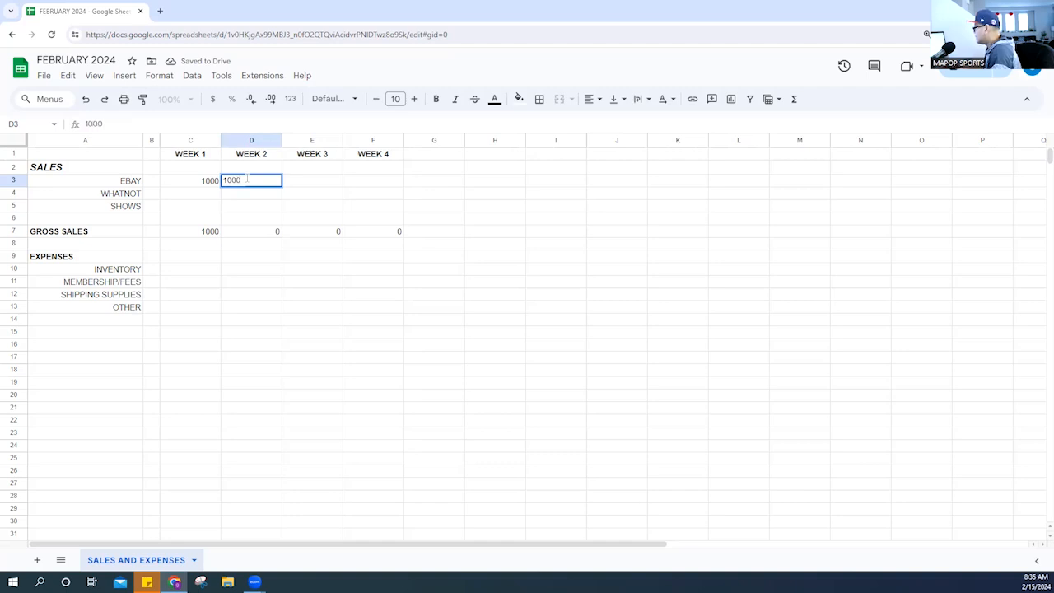
key("Tab")
type("1000")
key("Tab")
type("10")
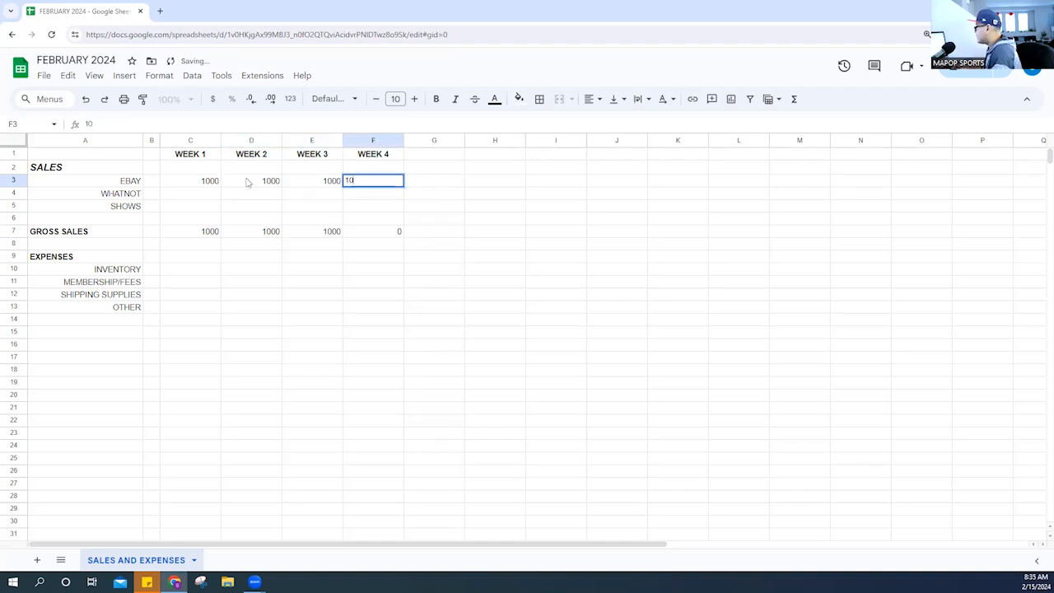
type("00")
key("Return")
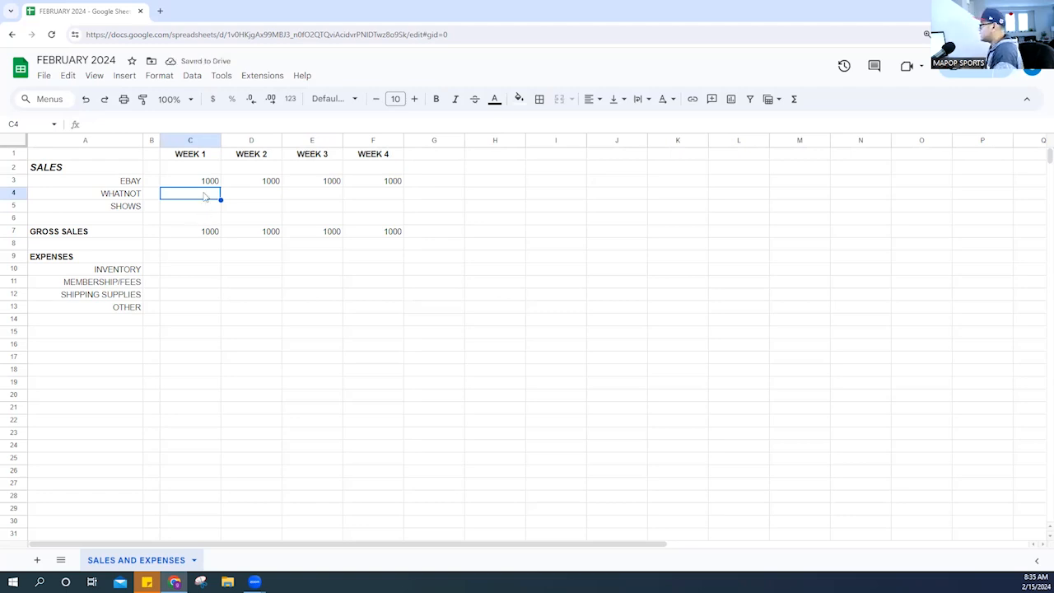
- Enter 200 as the WHATNOT sales for each of the four weeks in C4:F4
type("200")
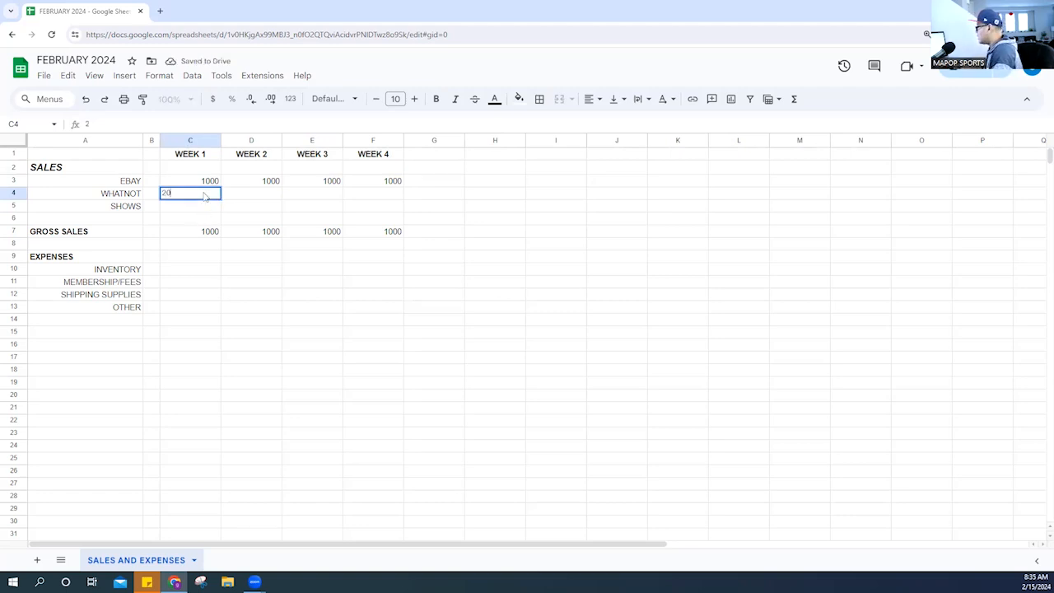
key("Tab")
type("200")
key("Tab")
type("200")
key("Tab")
type("200")
key("Tab")
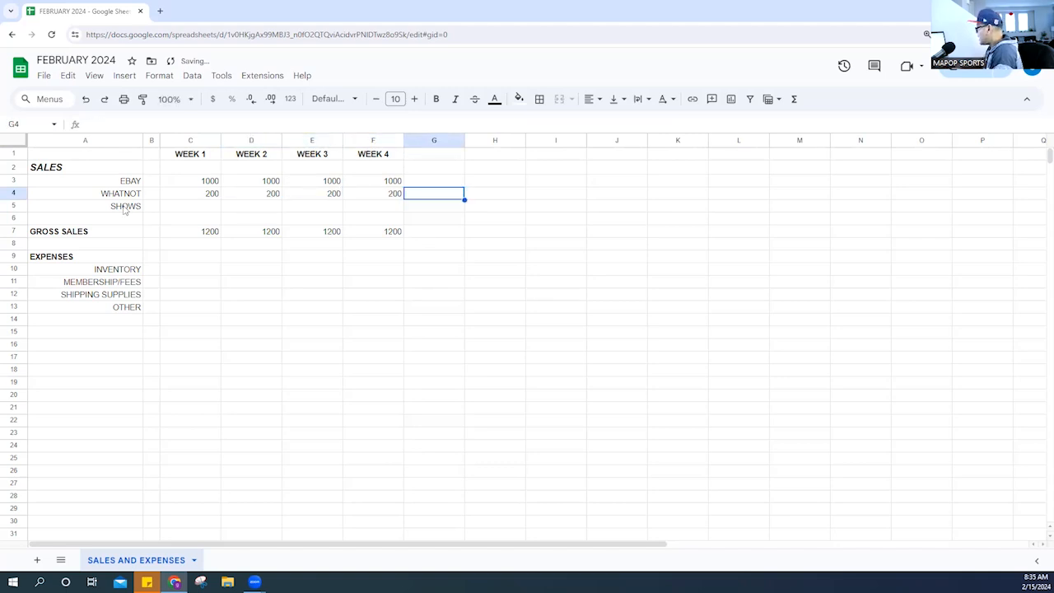
- Enter 500 as the SHOWS sales for each of the four weeks in C5:F5
left_click(182, 207)
type("500")
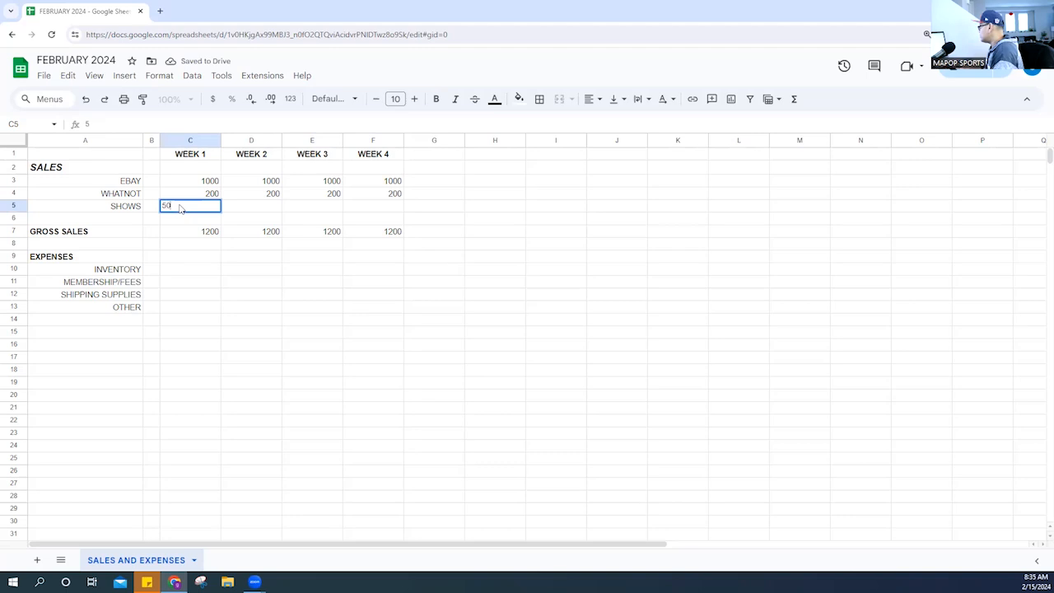
key("Tab")
type("500")
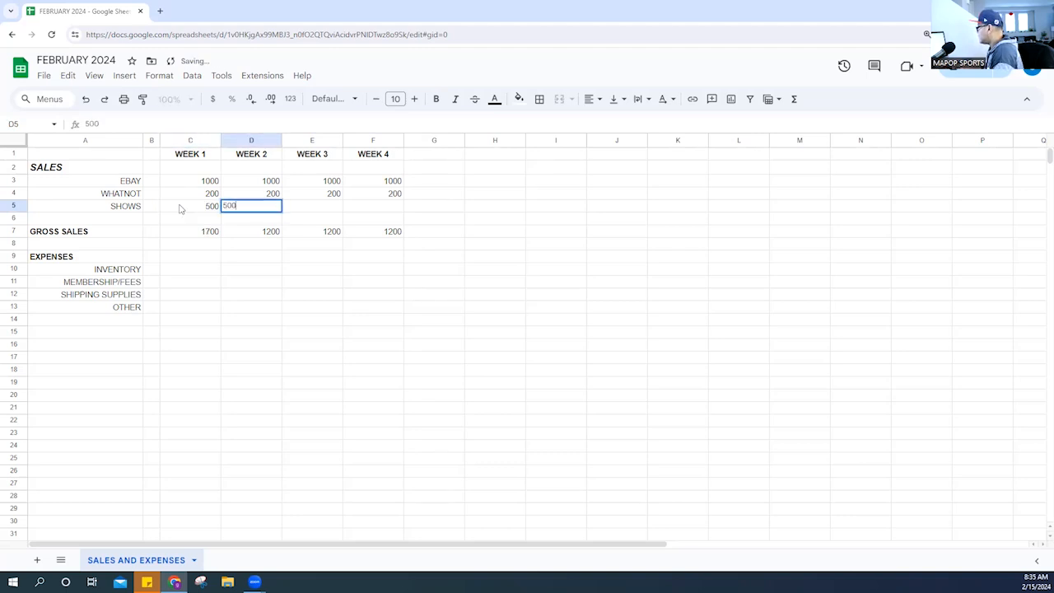
key("Tab")
type("500")
key("Tab")
type("50")
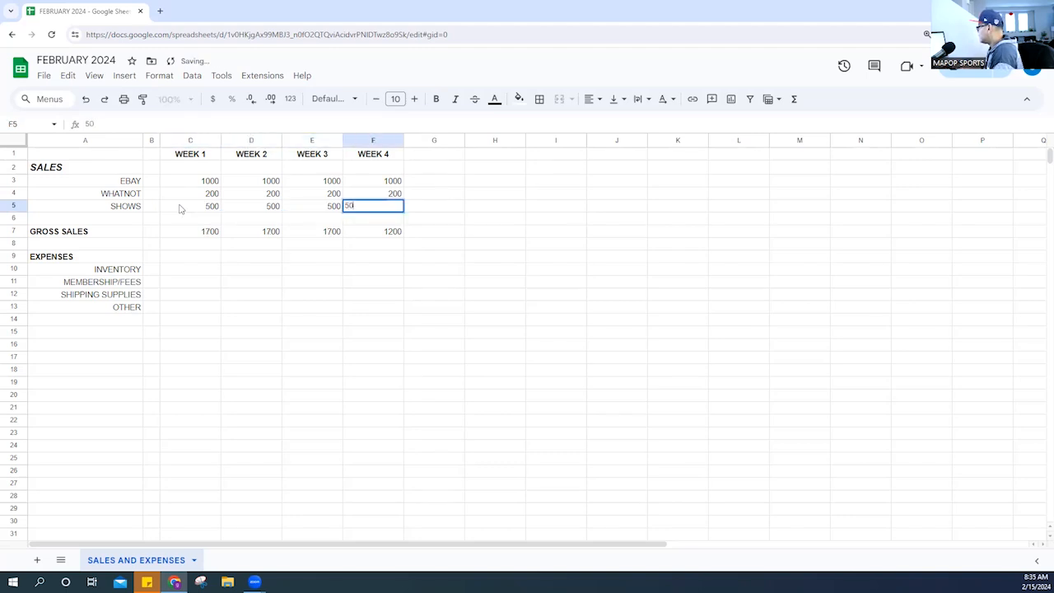
type("0")
key("Tab")
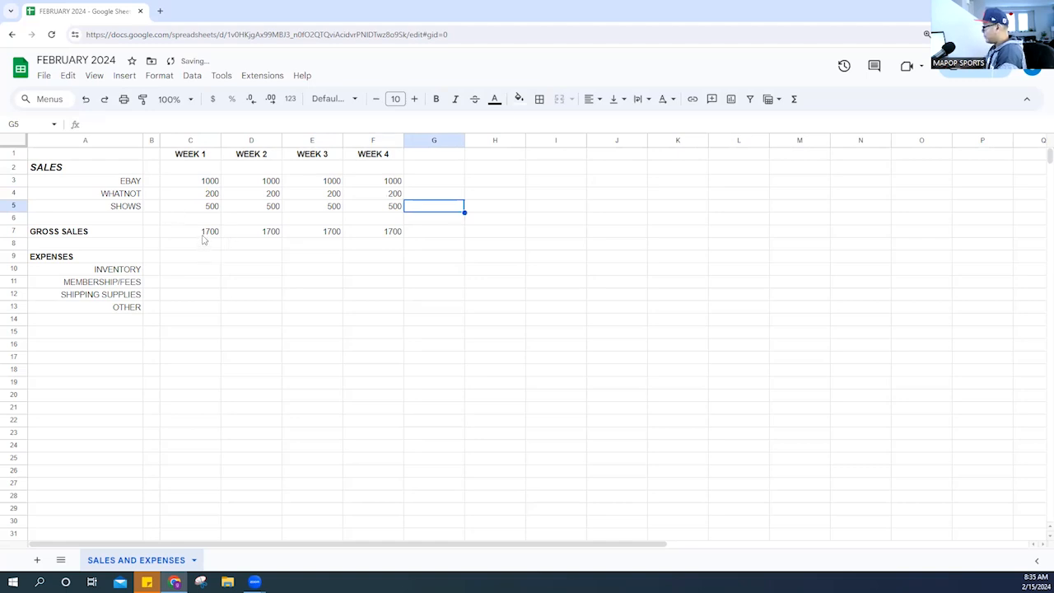
- Make the weekly gross sales totals in C7:F7 bold
left_click(209, 233)
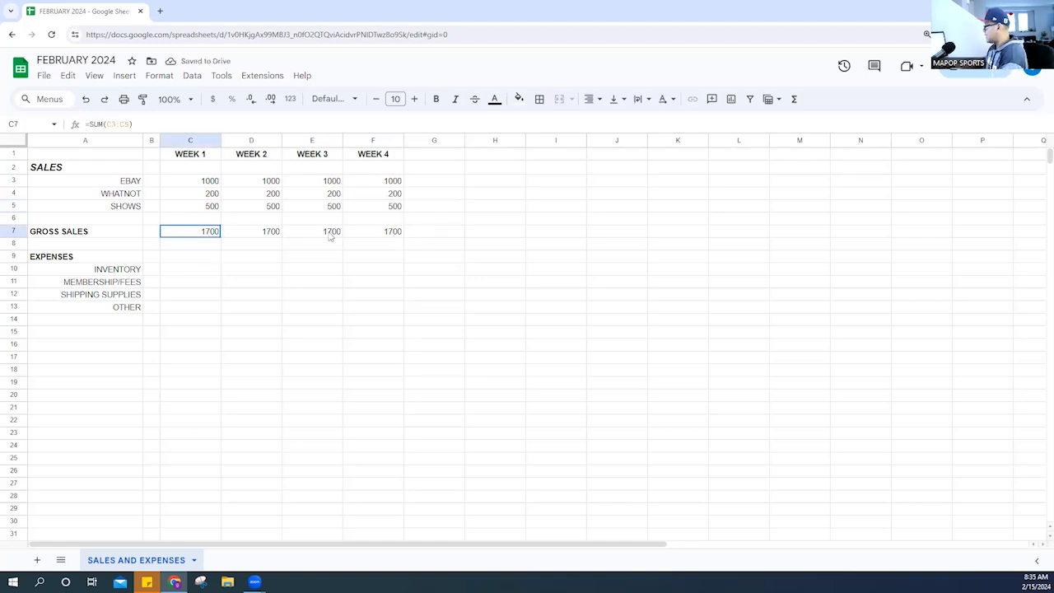
left_click(369, 233, "shift")
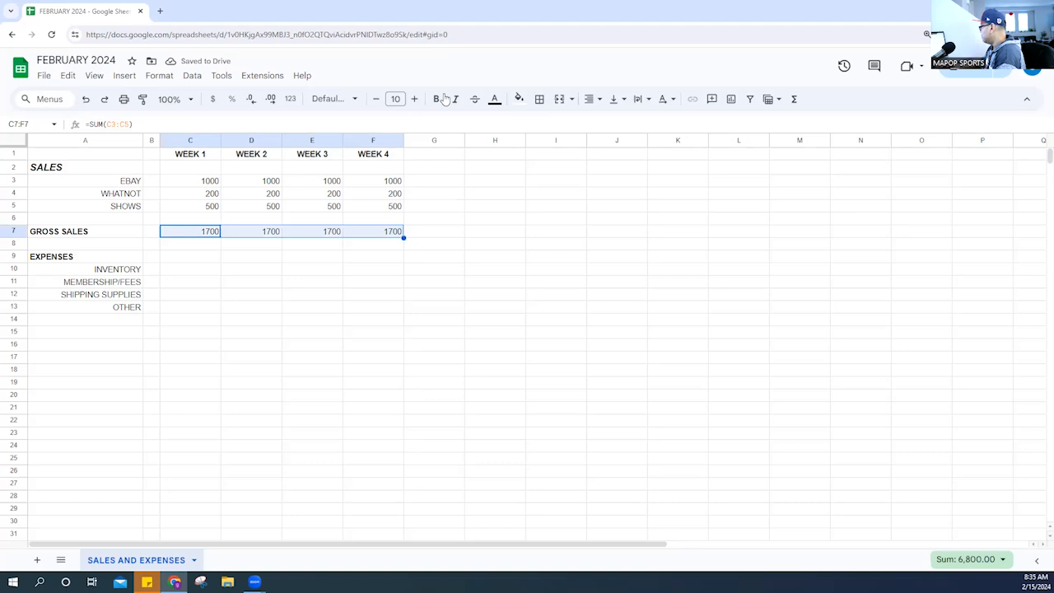
key("ctrl+b")
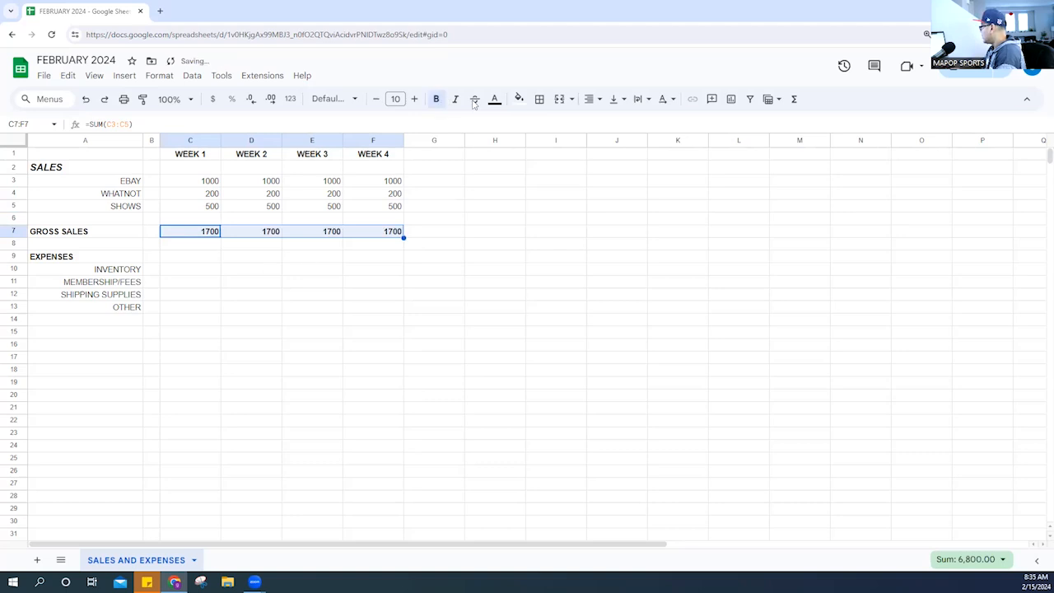
- Enter 600 as the INVENTORY expense for each of the four weeks in C10:F10
left_click(212, 275)
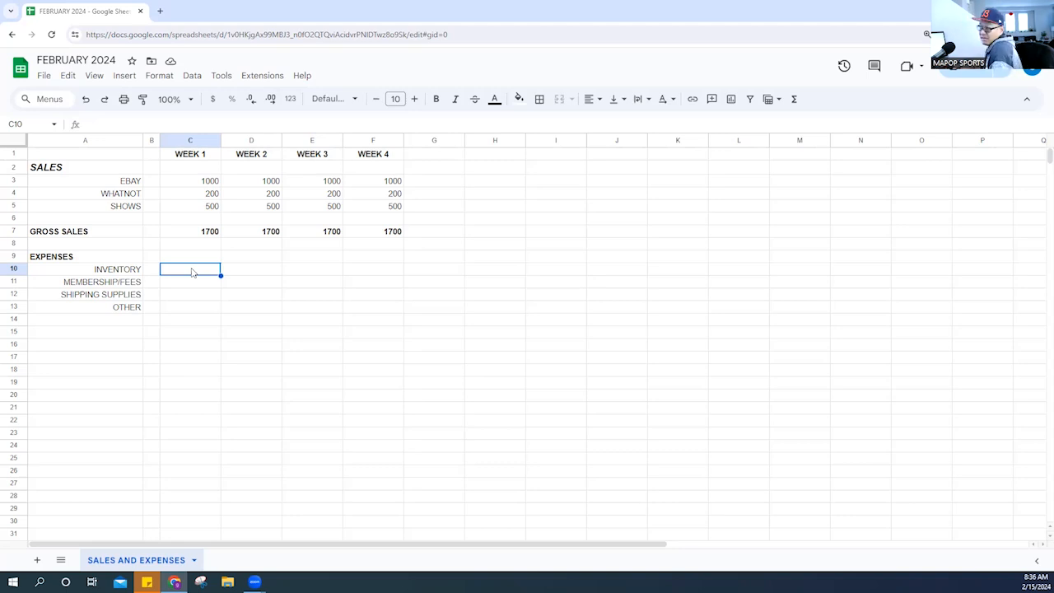
type("6")
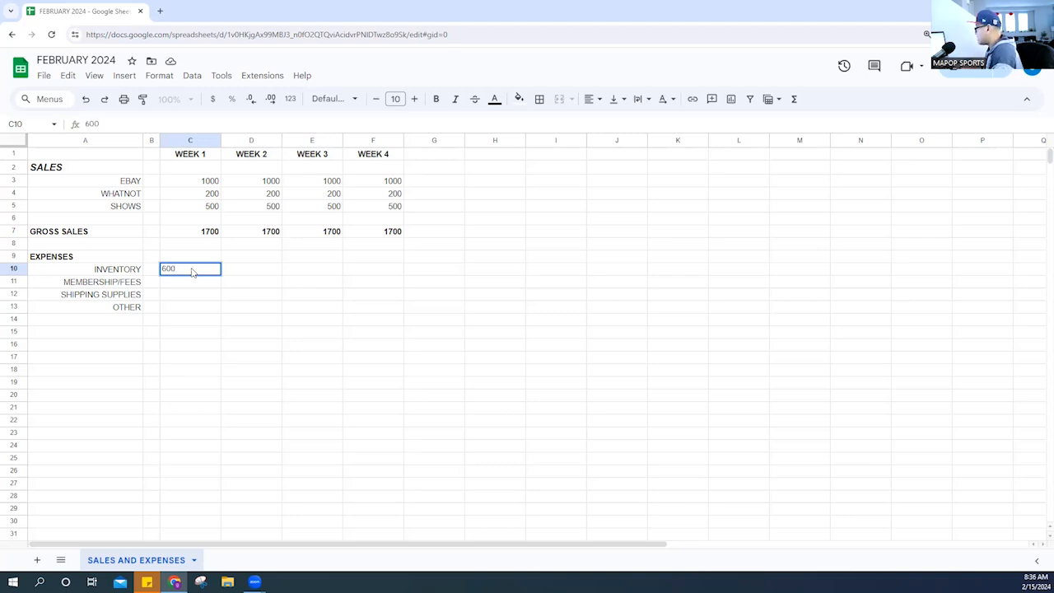
type("00")
key("Tab")
type("600")
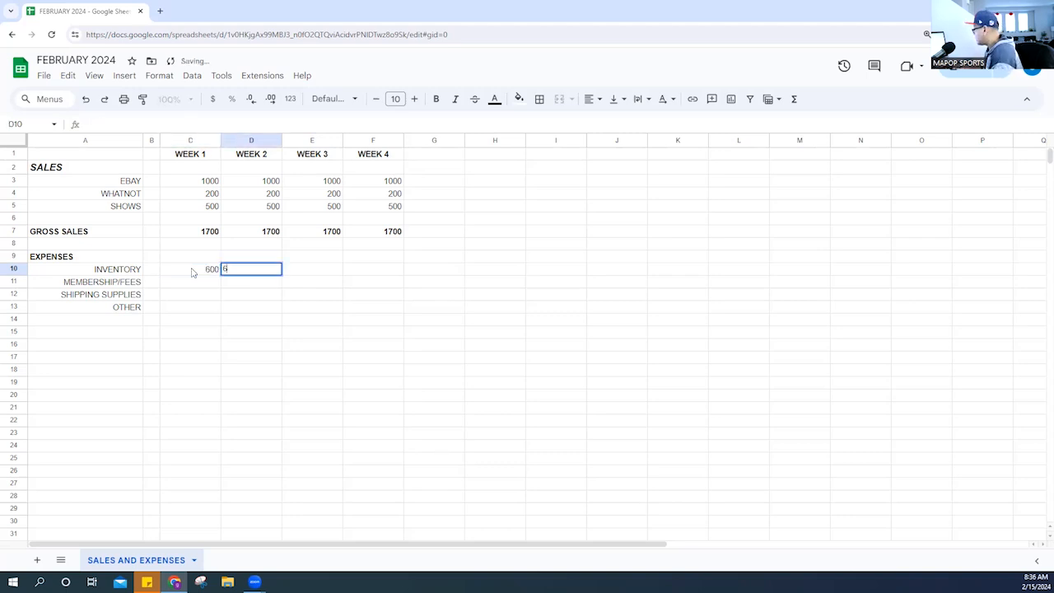
key("Tab")
type("600")
key("Tab")
type("600")
key("Tab")
- Set the text color of the weekly expense cells C10:F13 to red
left_click(204, 272)
left_click_drag(204, 272, 387, 306)
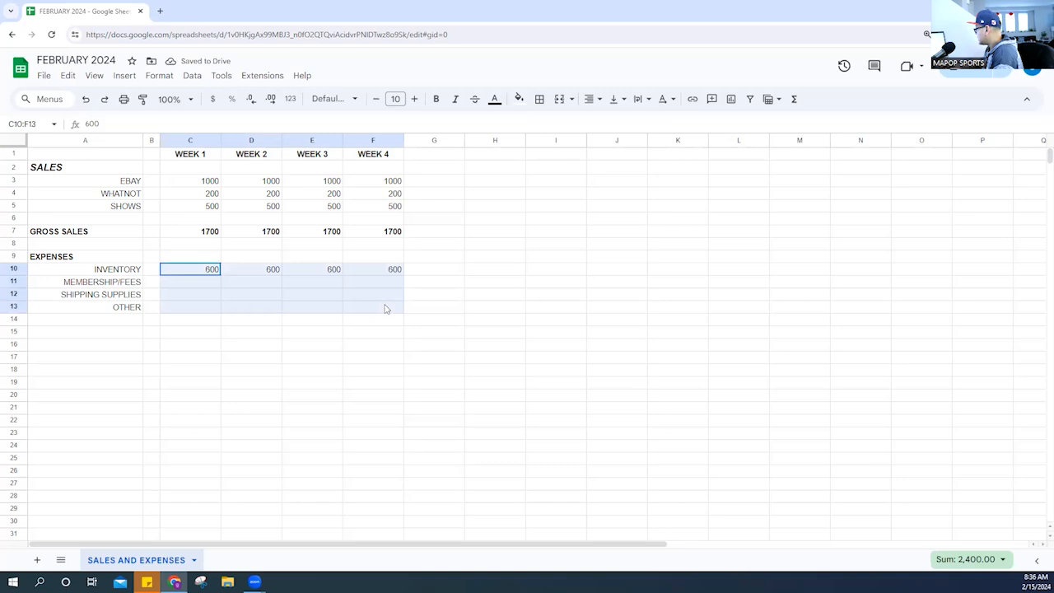
right_click(385, 306)
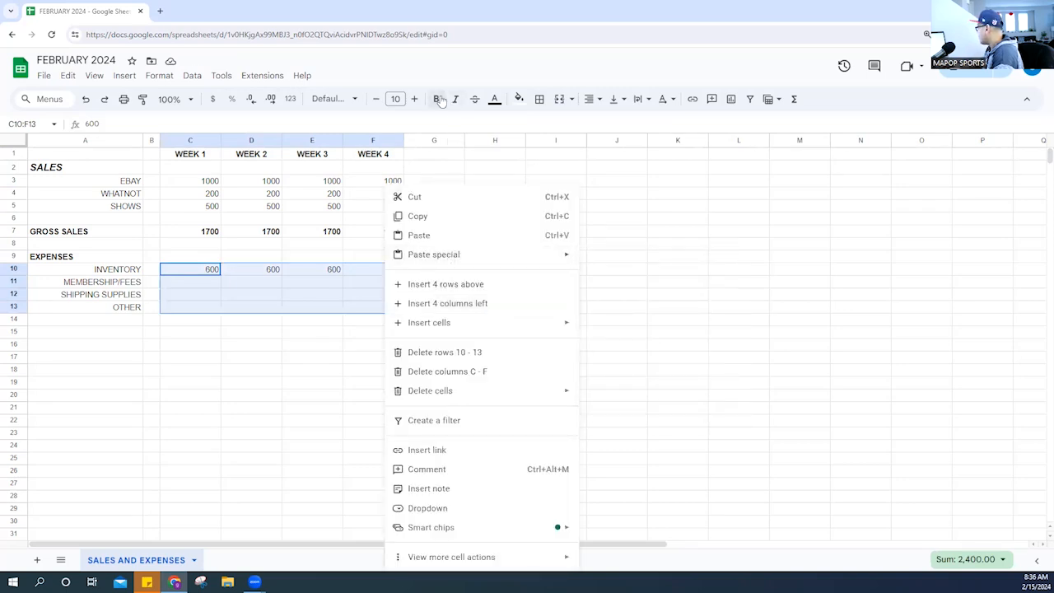
right_click(314, 273)
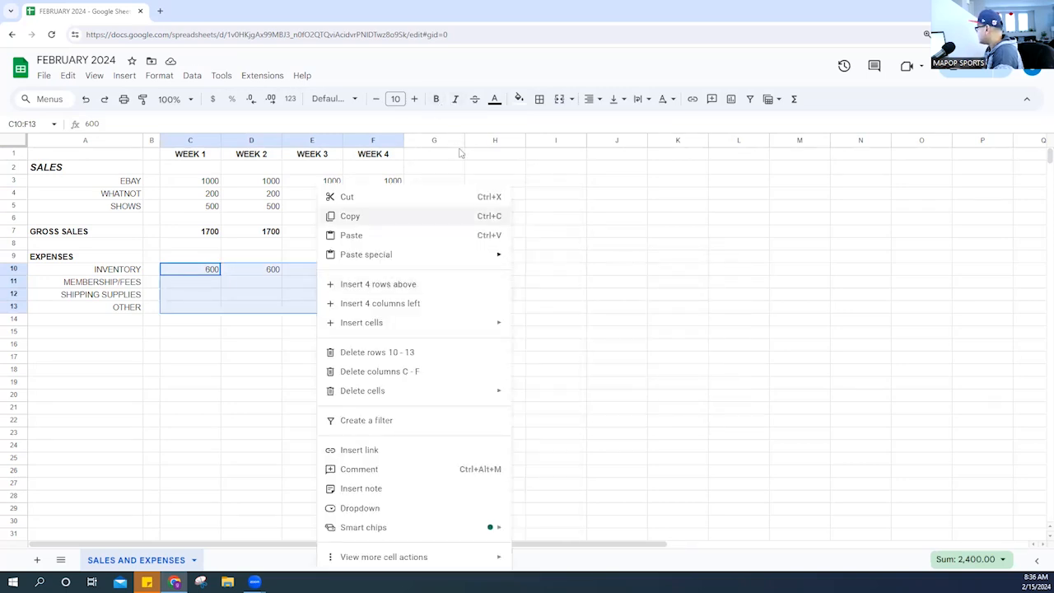
left_click(494, 99)
left_click(510, 158)
left_click(231, 309)
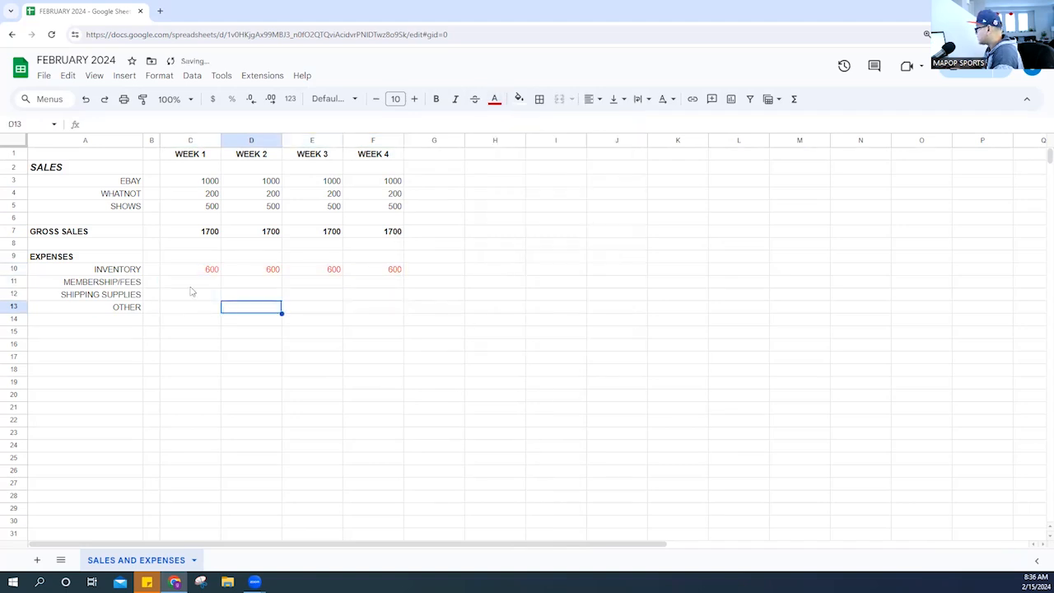
- Enter 100 as the MEMBERSHIP/FEES expense for each of the four weeks in C11:F11
left_click(193, 285)
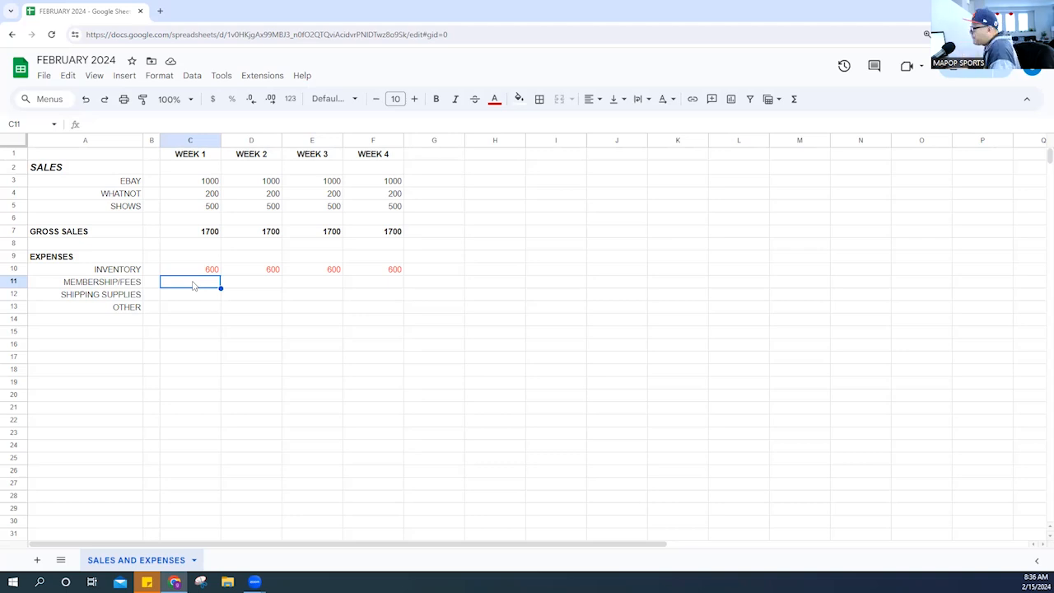
type("100")
key("Tab")
type("100")
key("Tab")
type("100")
key("Tab")
type("100")
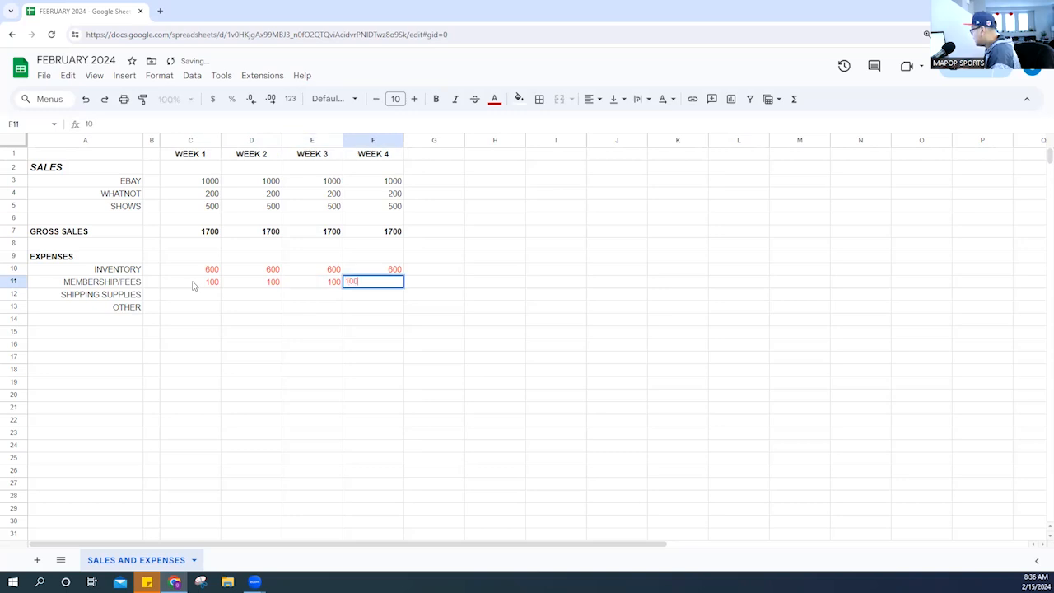
key("Return")
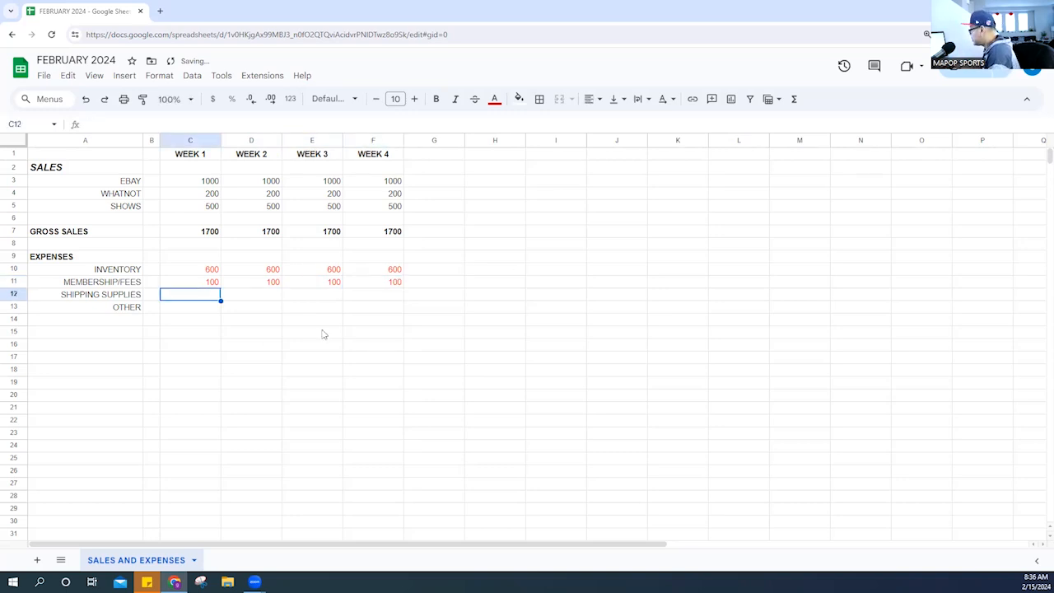
- Enter 50 as the SHIPPING SUPPLIES expense for each of the four weeks in C12:F12
type("50")
key("Tab")
type("50")
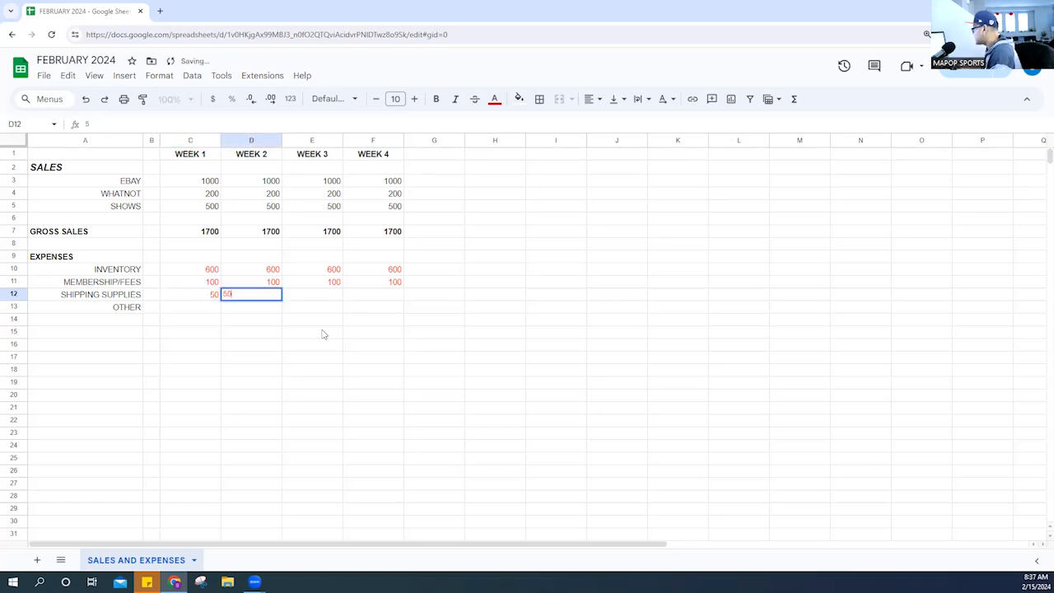
key("Tab")
type("50")
key("Tab")
type("50")
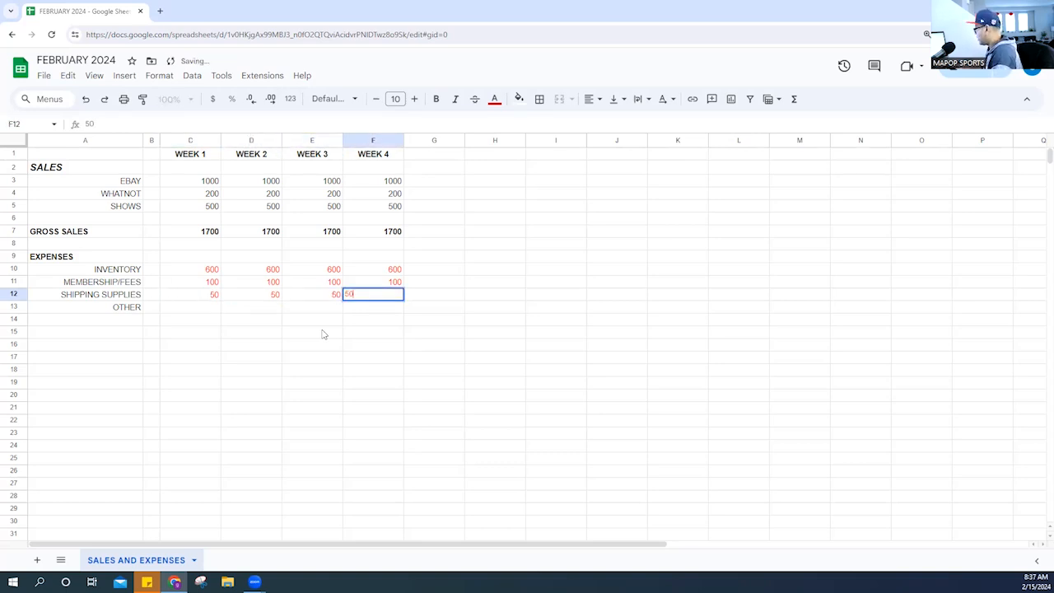
key("Tab")
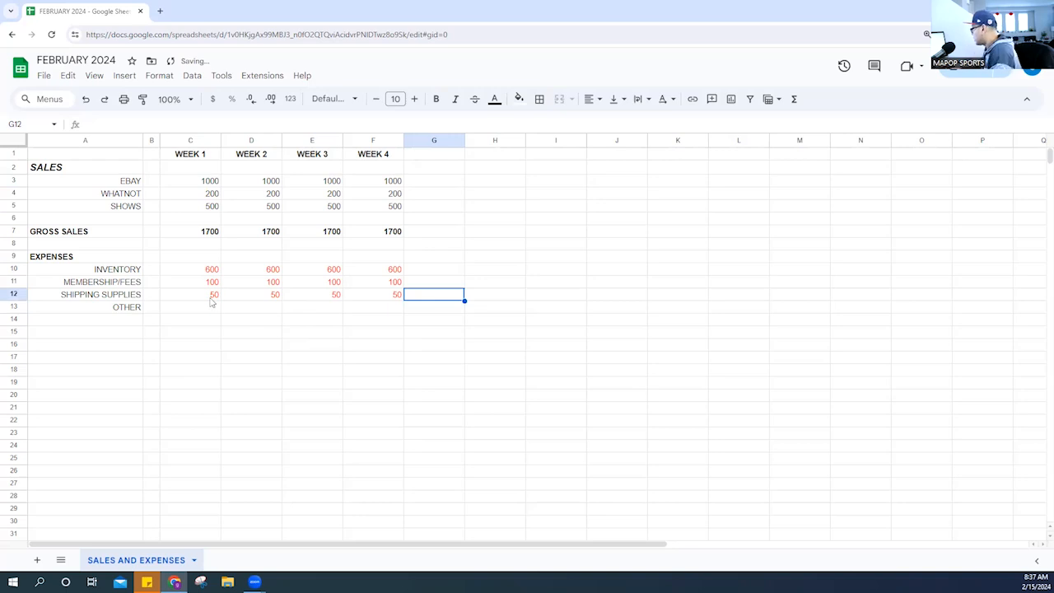
left_click(207, 301)
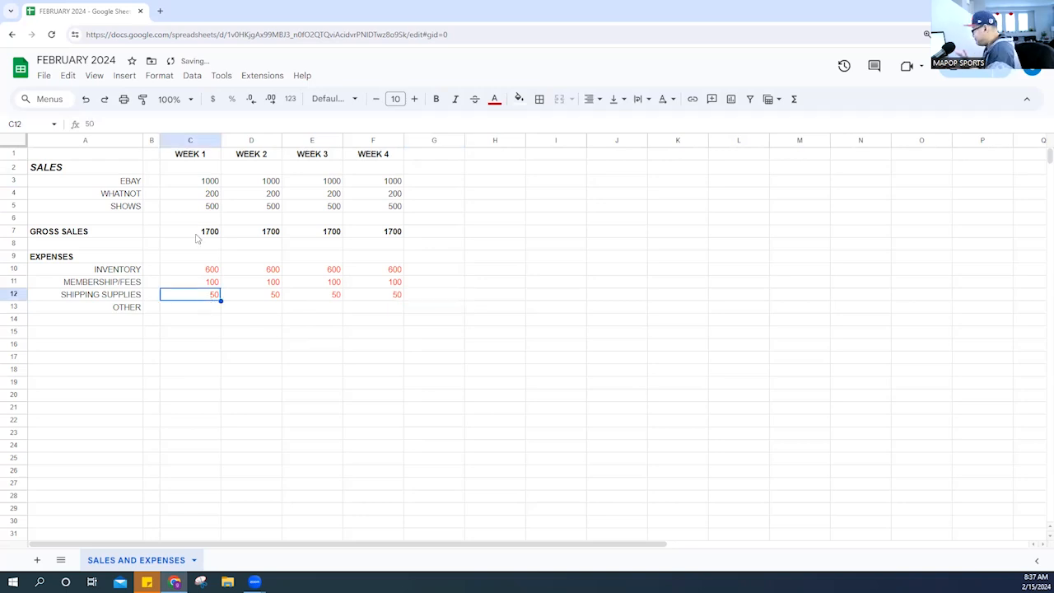
- Enter 50 as the OTHER expense for each of the four weeks in C13:F13
left_click(185, 309)
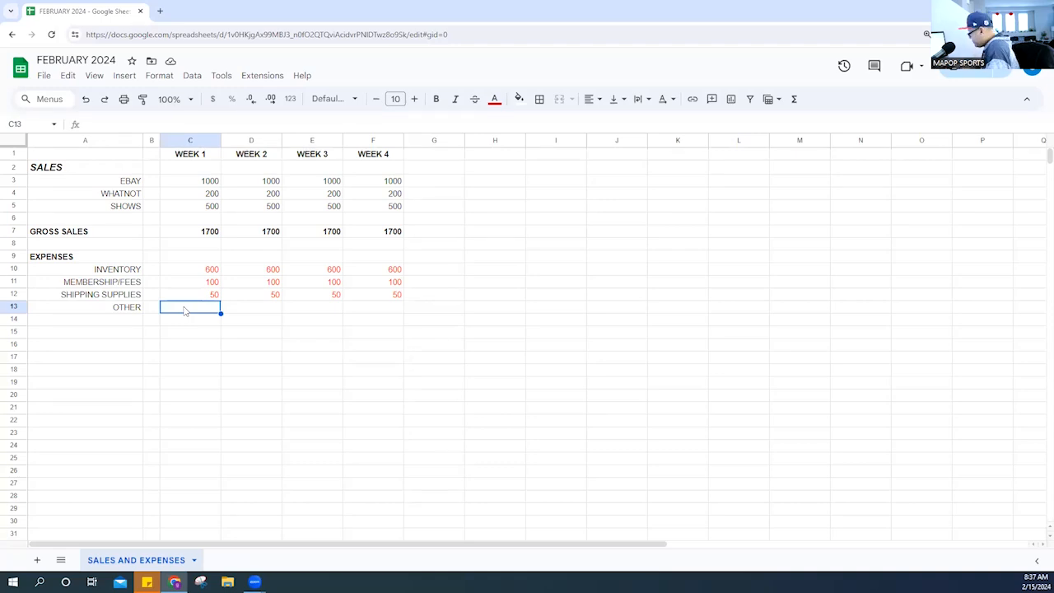
type("50")
key("Tab")
type("50")
key("Tab")
type("50")
key("Tab")
type("50")
key("Tab")
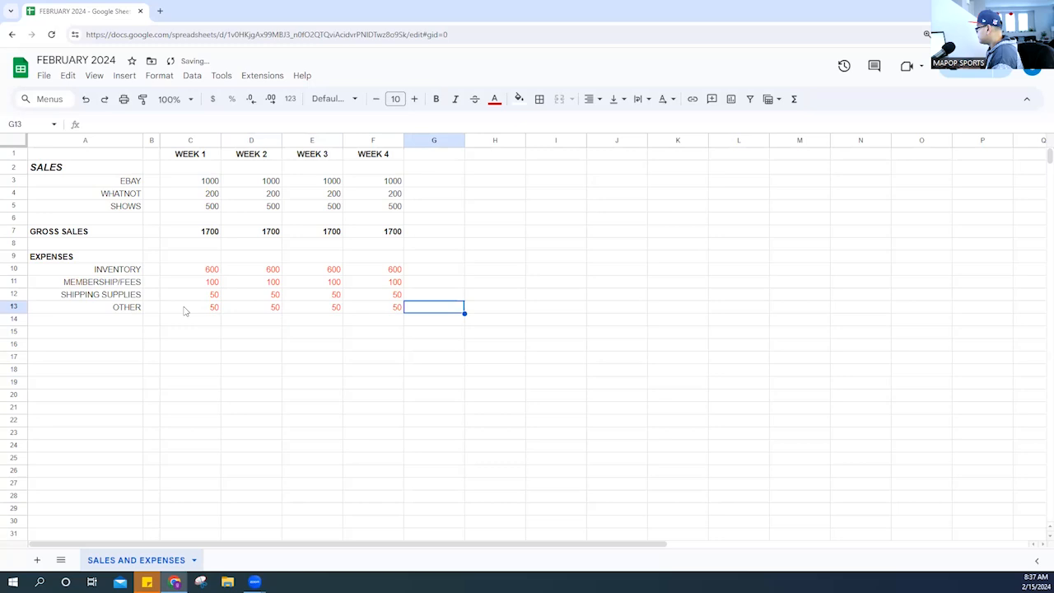
- Add the row label GROSS EXPENSE in A15 and make it bold
left_click(75, 333)
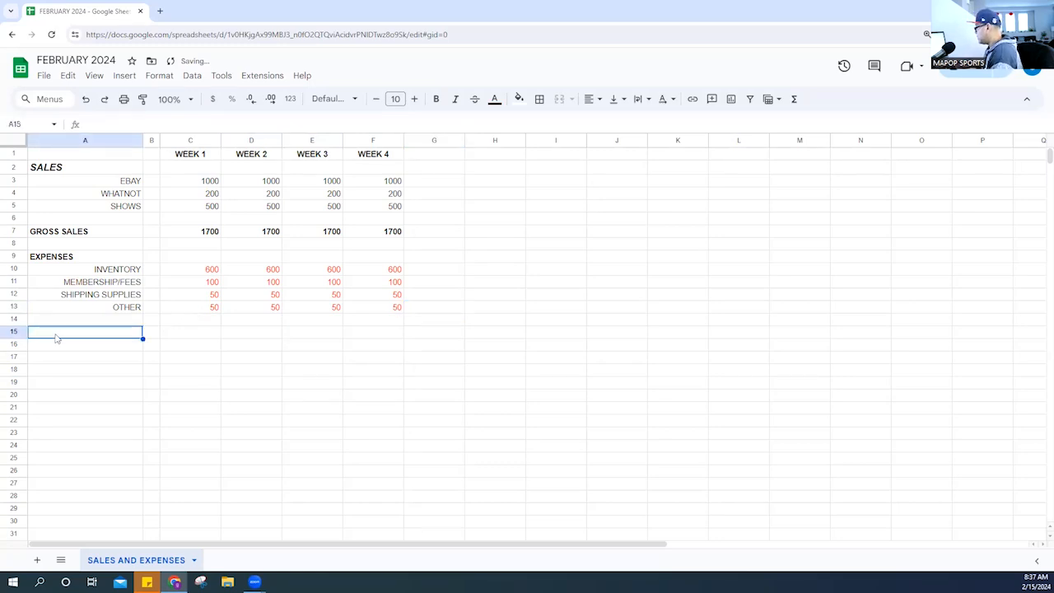
type("GROSS E")
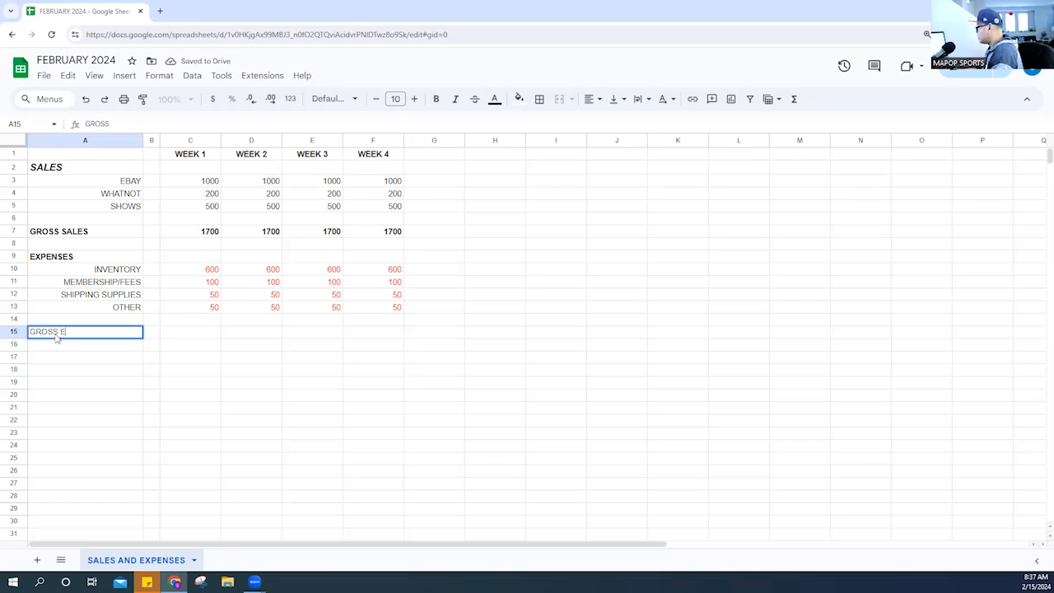
type("XPENSE")
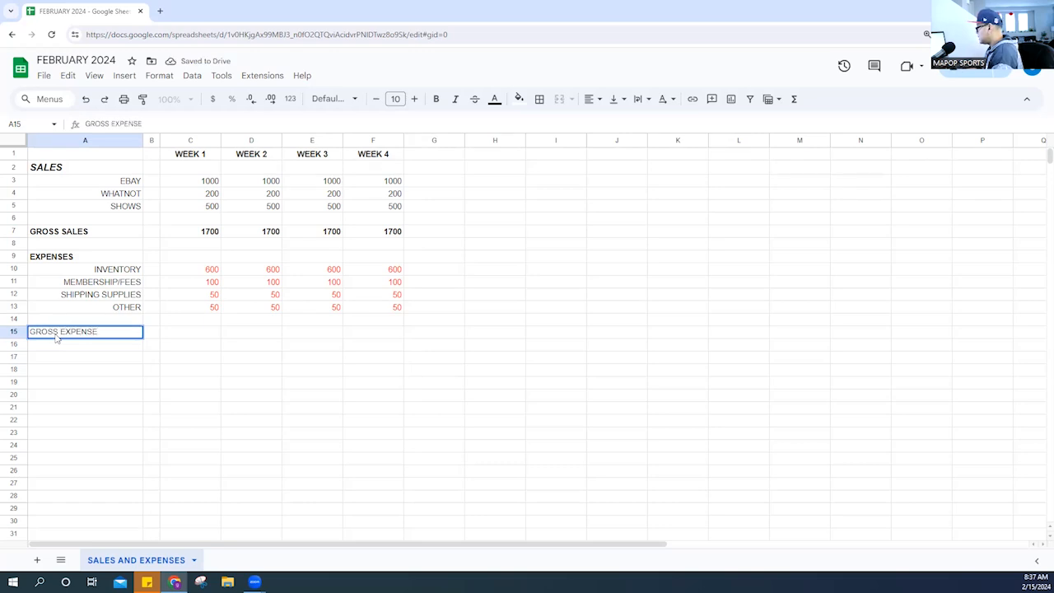
key("Return")
right_click(61, 333)
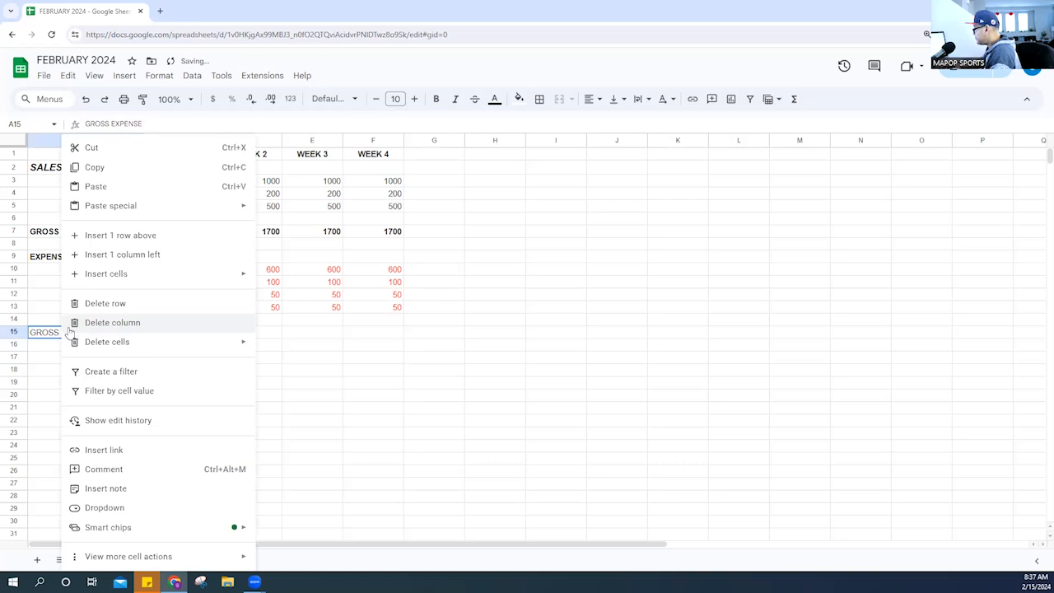
left_click(438, 102)
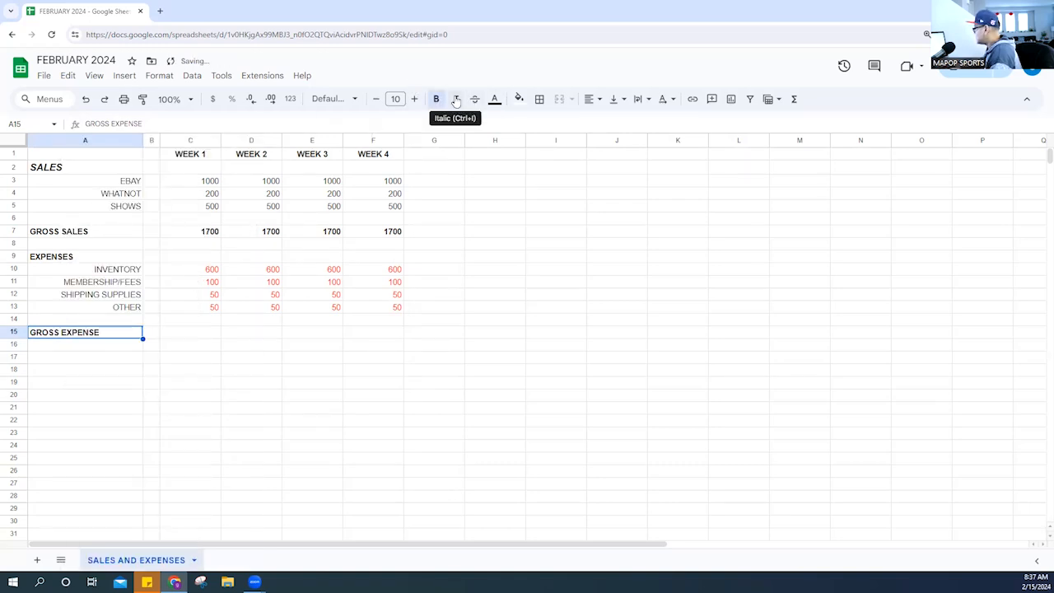
- Total the Week 1 expenses C10:C13 with a SUM formula in C15 and fill it across to F15
left_click(190, 333)
type("=SUM(")
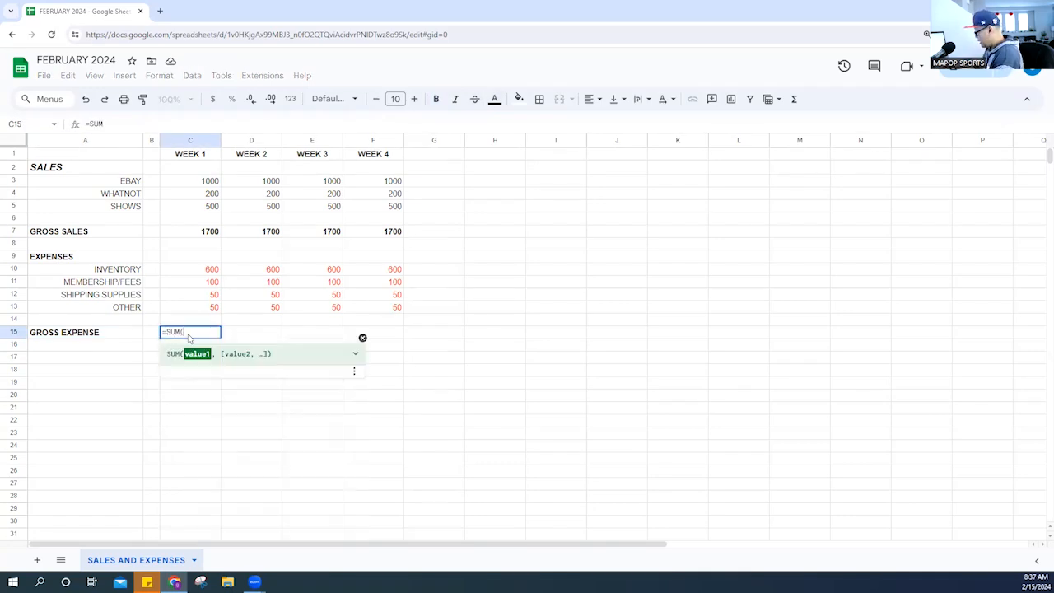
left_click_drag(211, 272, 202, 309)
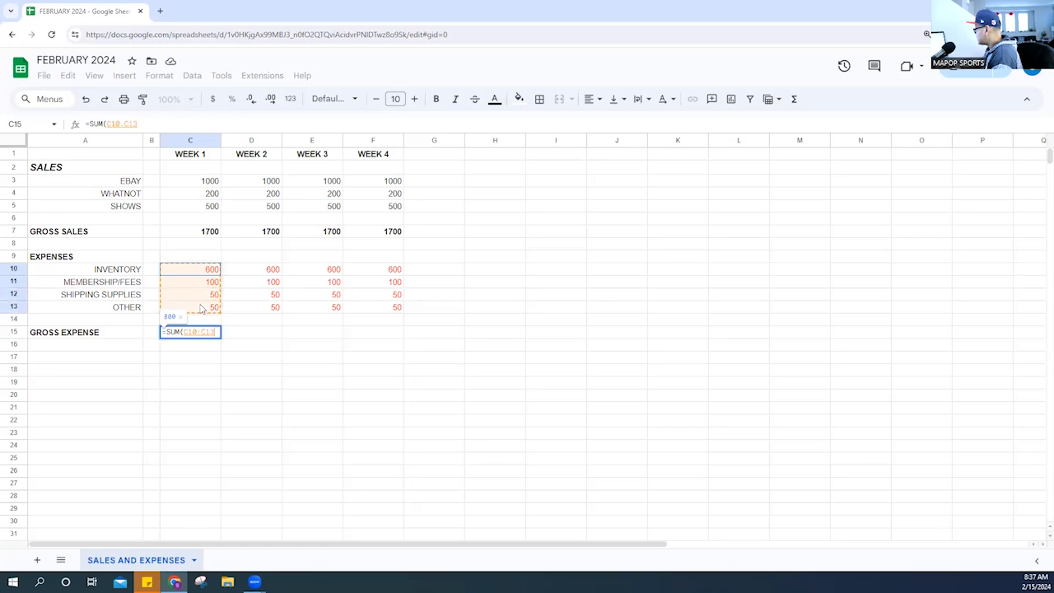
key("Return")
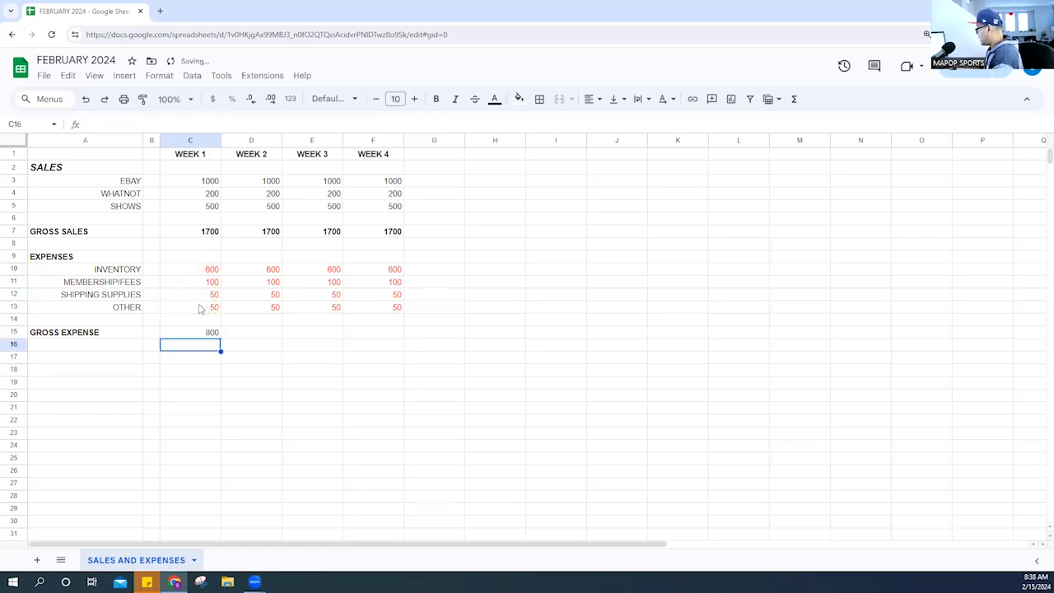
left_click(211, 332)
left_click_drag(221, 338, 387, 335)
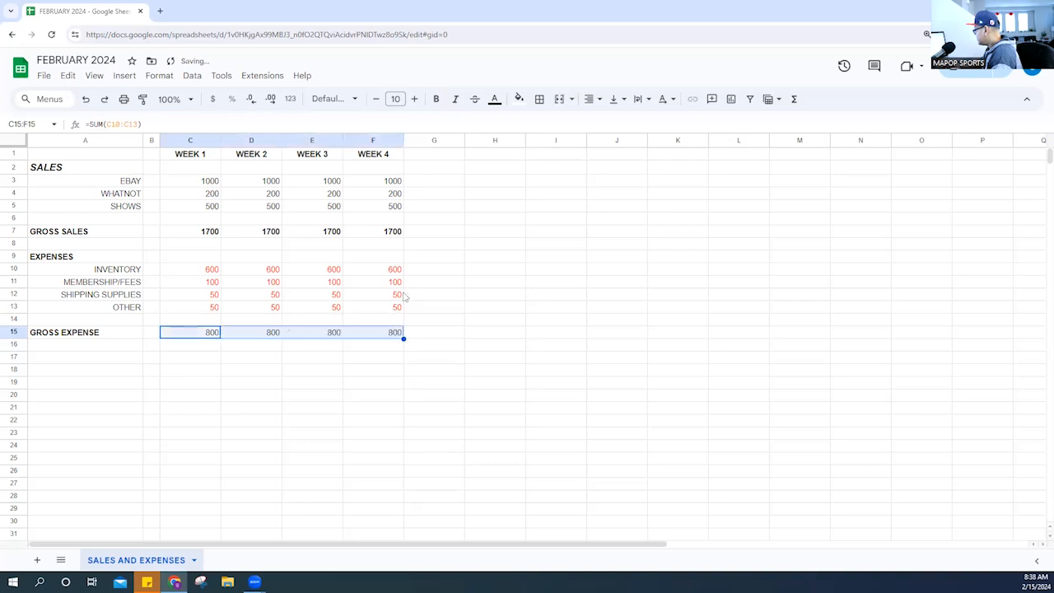
- Format the weekly gross expense totals in C15:F15 with red, bold text
right_click(191, 333)
left_click(494, 98)
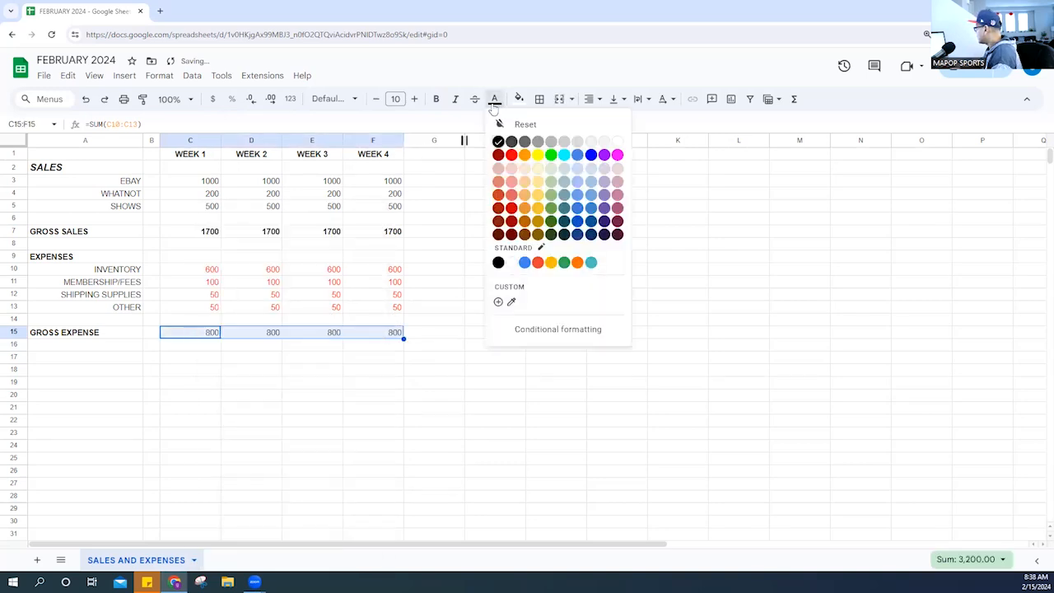
left_click(511, 155)
left_click(436, 100)
left_click(451, 246)
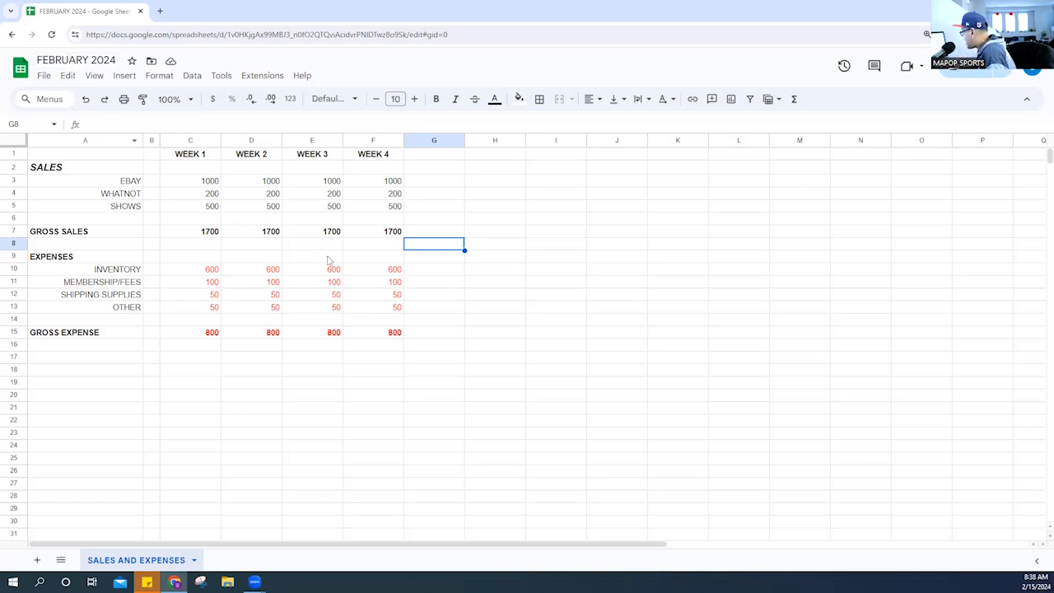
left_click(481, 310)
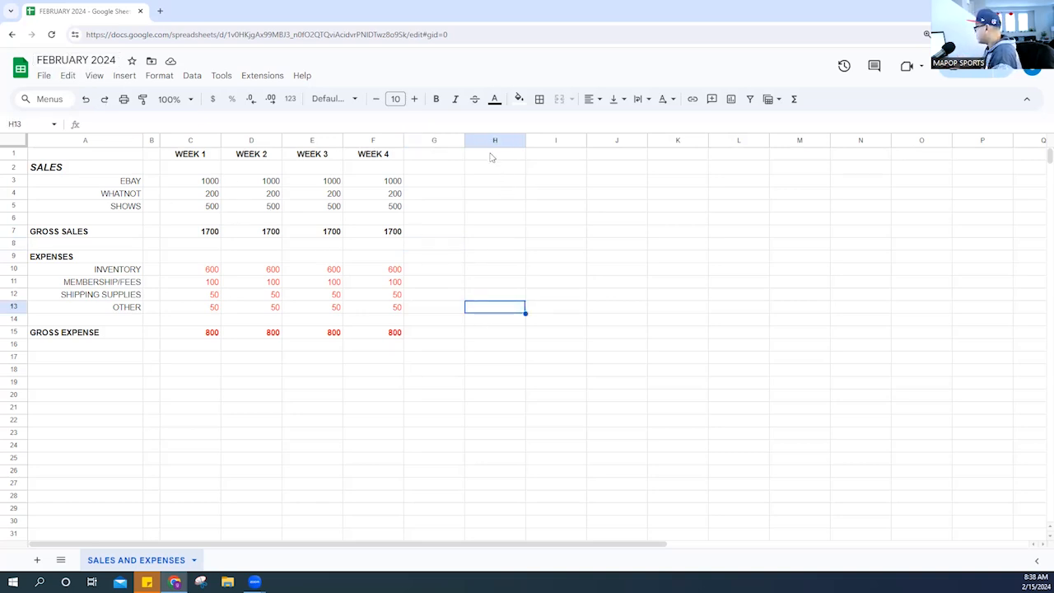
left_click(489, 155)
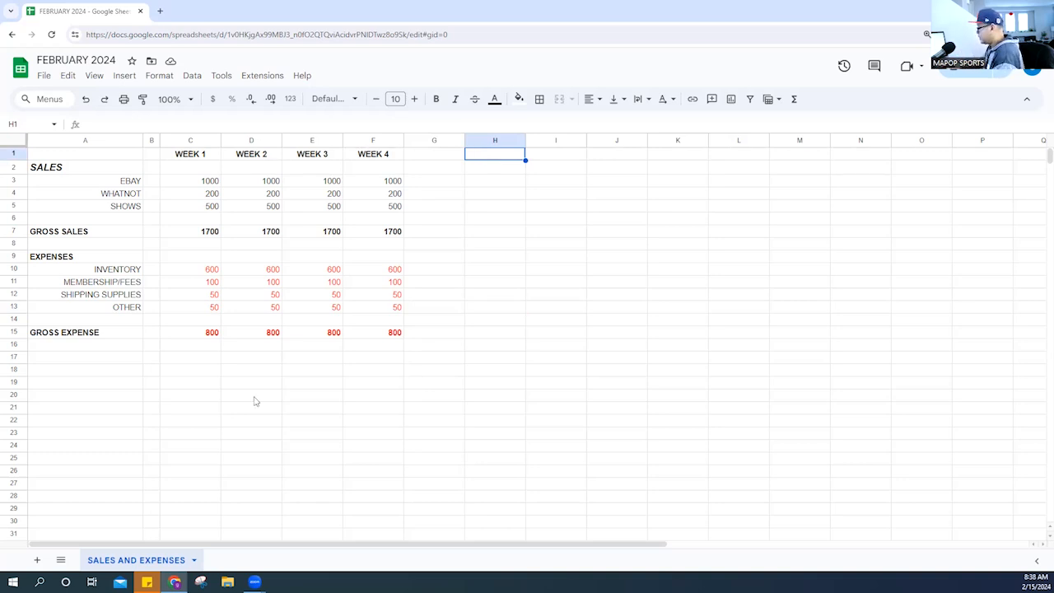
- Enter the row label NET PROFIT/LOSS in A17
left_click(95, 359)
type("NET")
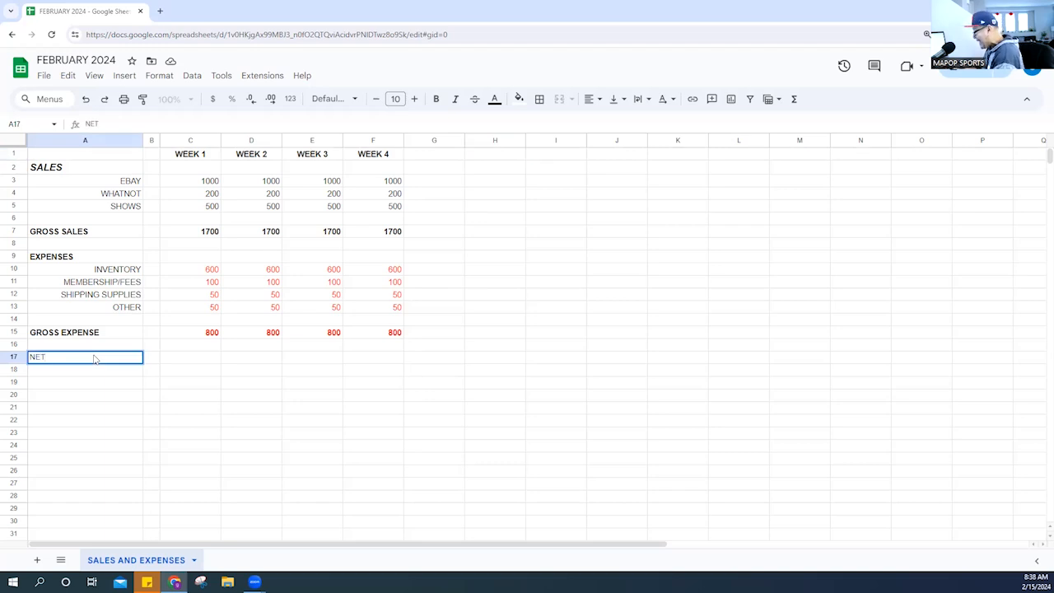
type(" PROFIT/")
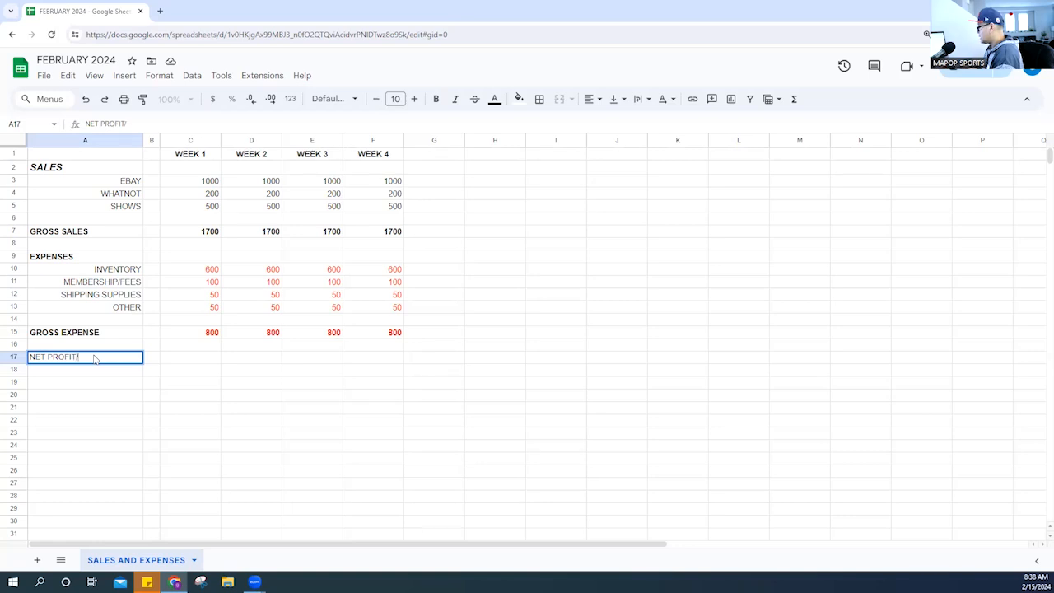
type("LOSS")
key("Return")
- Make the NET PROFIT/LOSS label bold at font size 14 and widen column A slightly
left_click(95, 359)
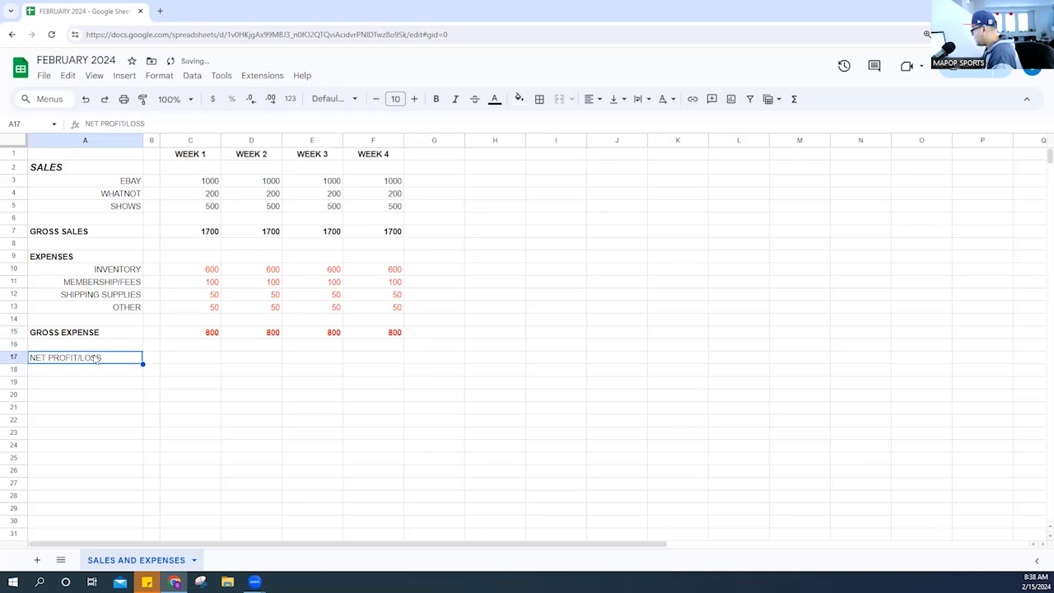
right_click(95, 359)
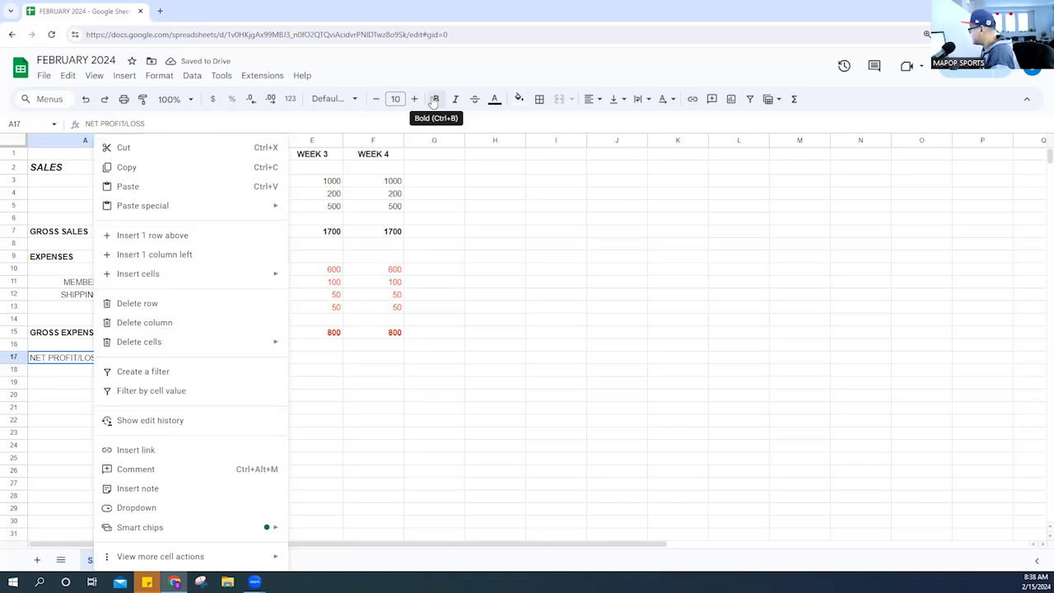
left_click(434, 99)
left_click(415, 98)
left_click(415, 99)
left_click(415, 99)
left_click(415, 99)
left_click_drag(145, 142, 147, 142)
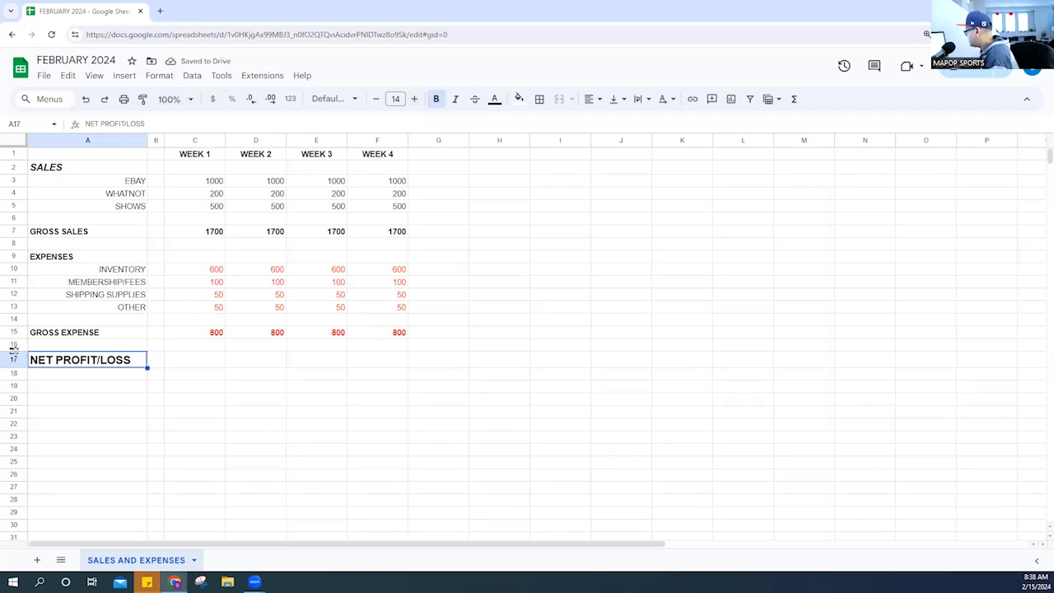
- Calculate the Week 1 net profit/loss in C17 with the formula =C7-C15
left_click(186, 362)
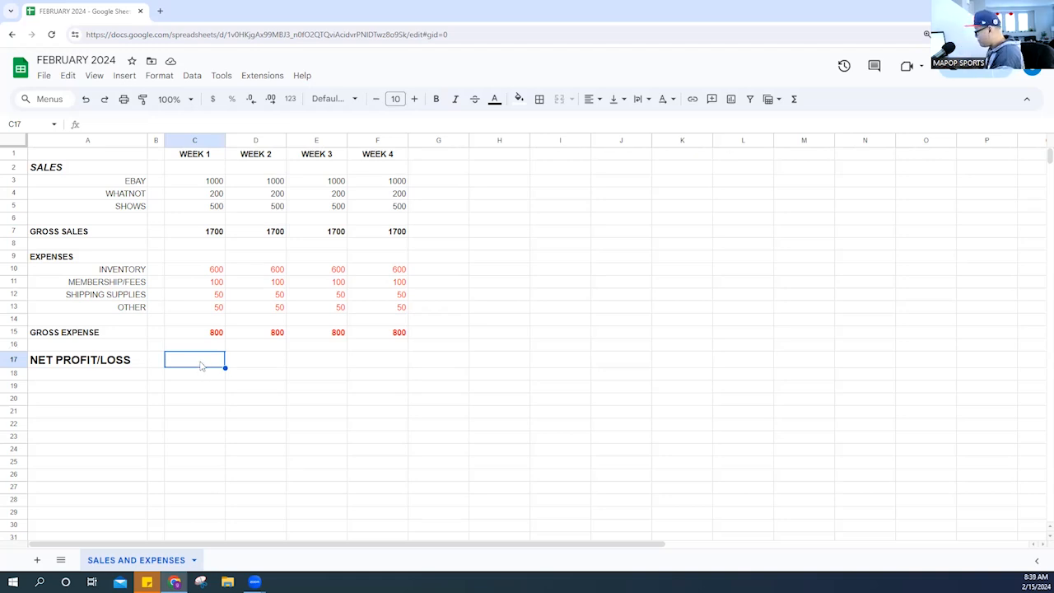
type("=")
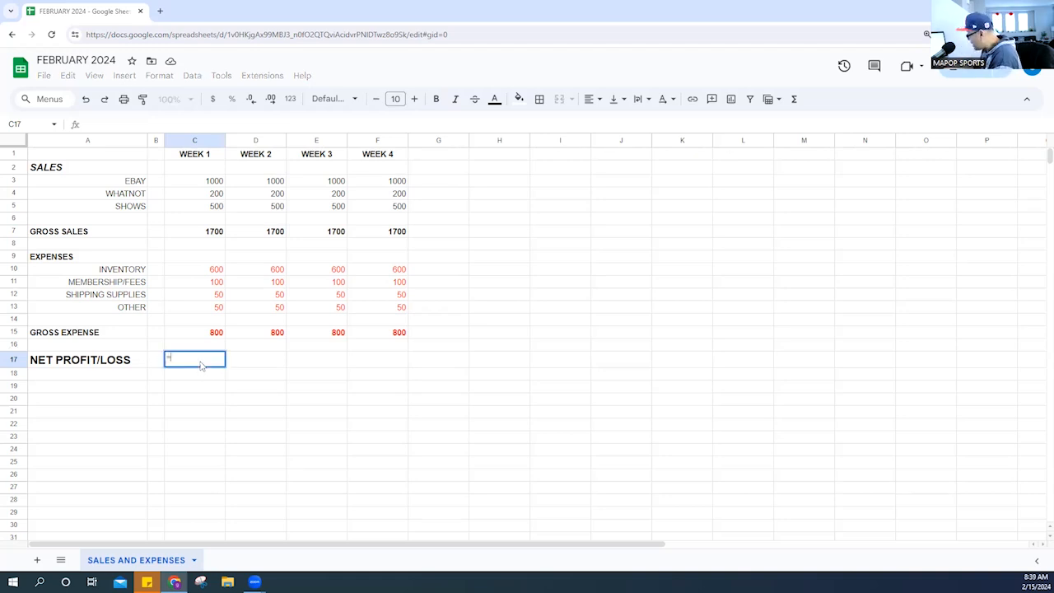
left_click(209, 234)
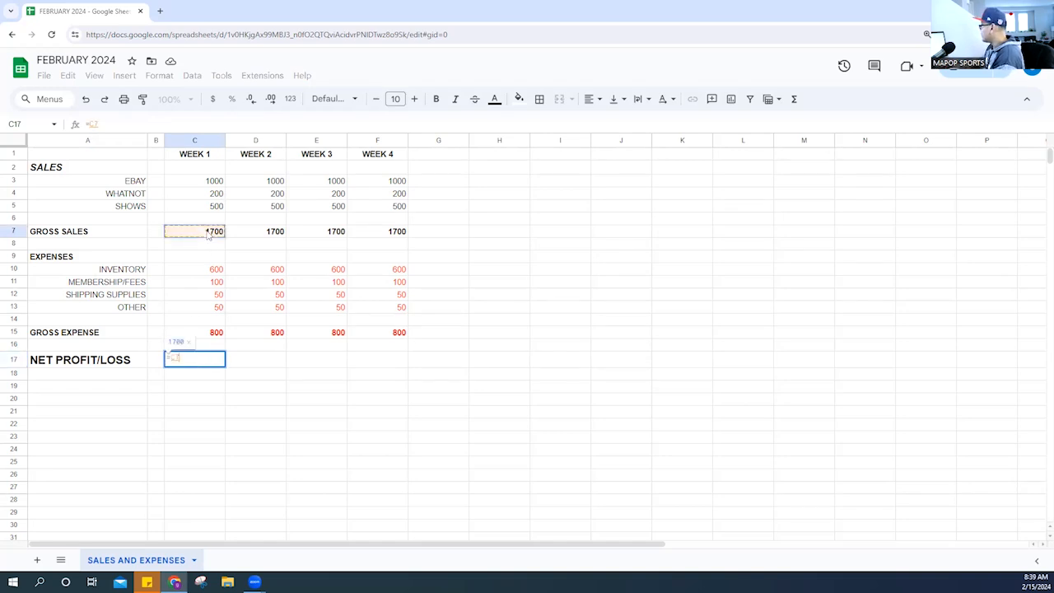
type("-")
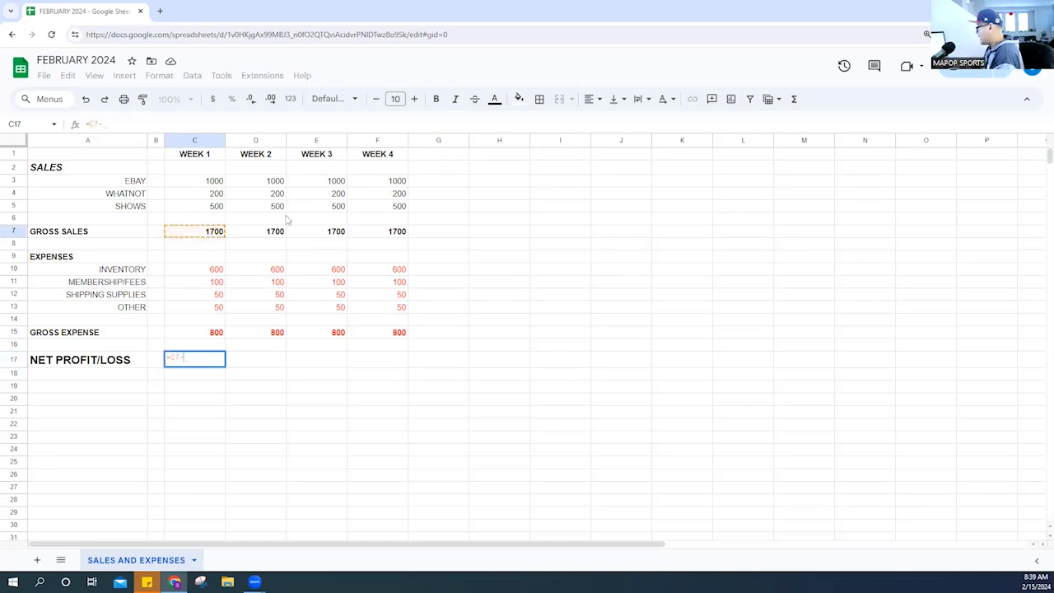
left_click(212, 332)
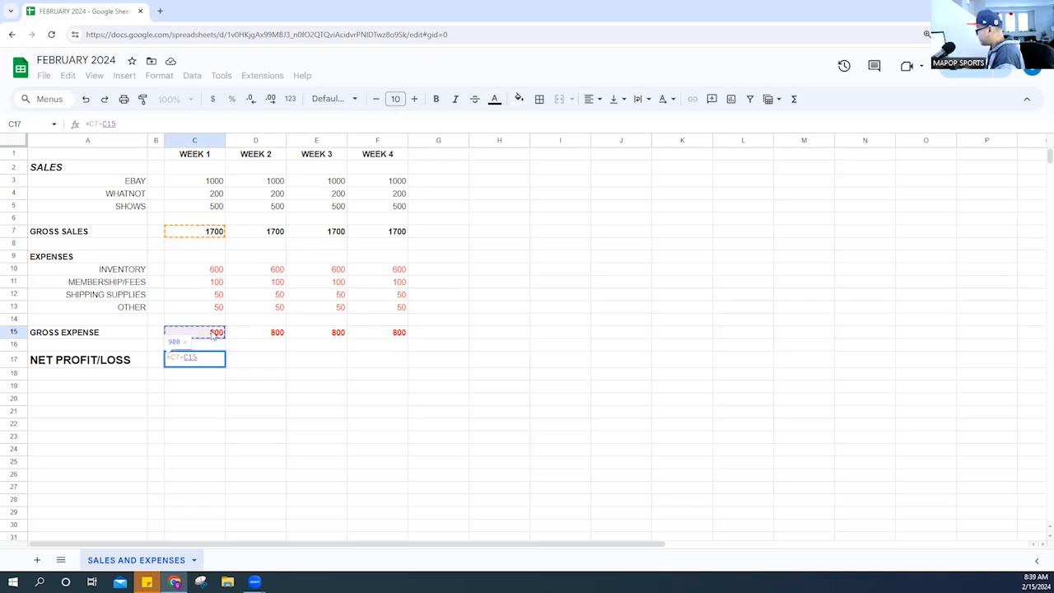
key("Return")
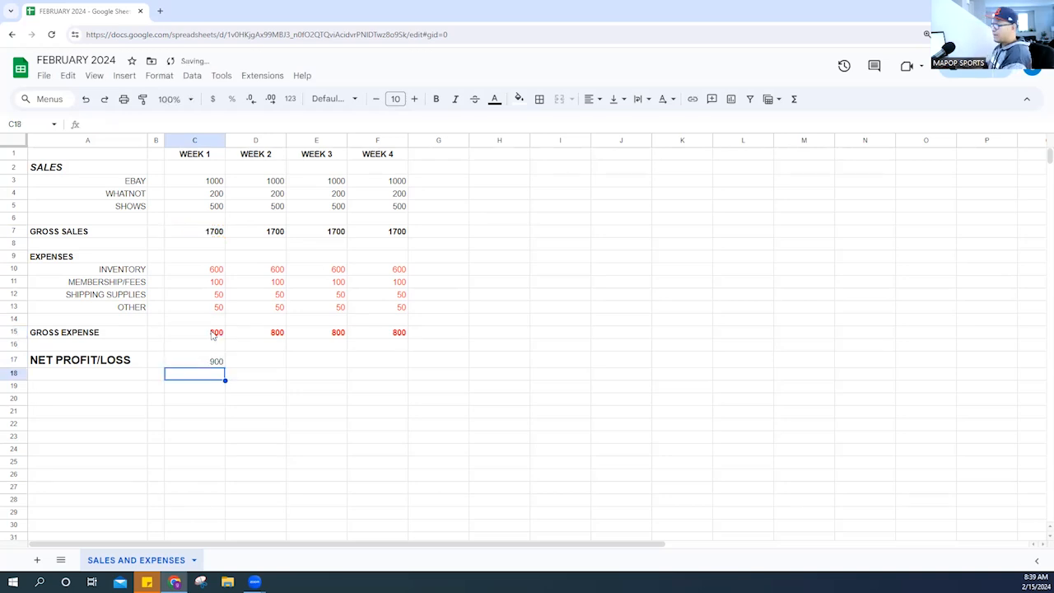
- Fill the net profit/loss formula from C17 across to Week 4 in F17, clearing the extra copy in G17
left_click(207, 362)
left_click_drag(225, 367, 466, 365)
left_click(437, 360)
key("Delete")
left_click(474, 219)
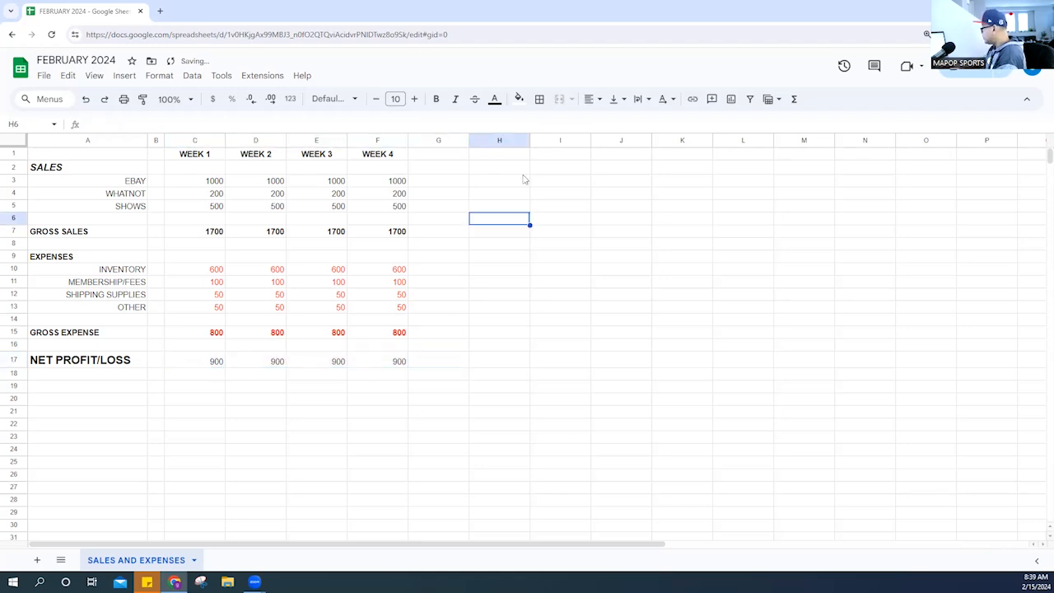
left_click(516, 157)
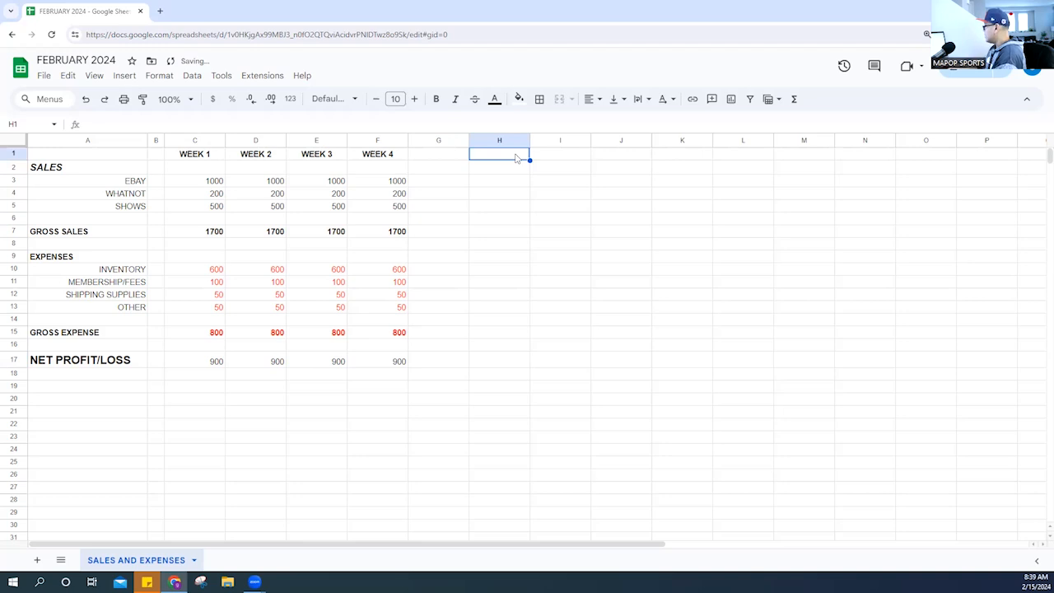
- Enter the heading MONTH END TOTALS in H1 and widen column H to fit it
type("MONTH EN")
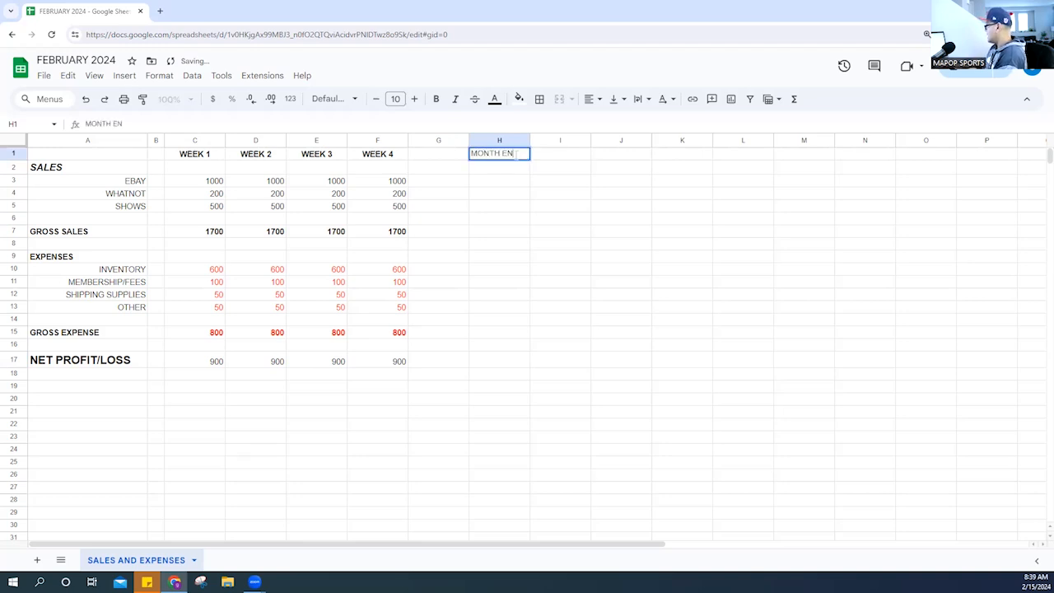
type("D TOTALS")
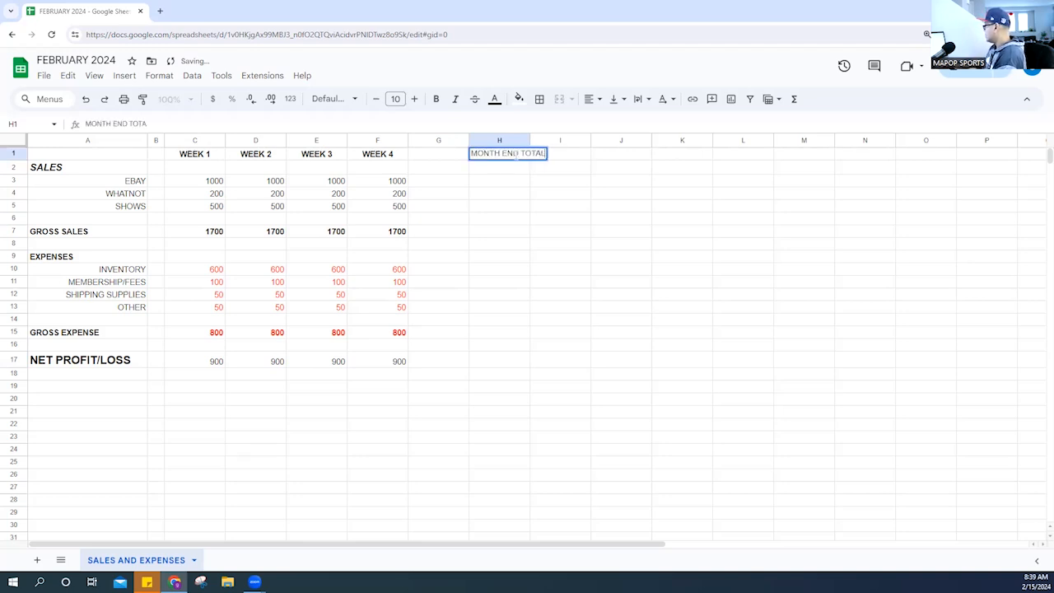
key("Return")
left_click_drag(529, 140, 591, 142)
- Make the MONTH END TOTALS heading in H1 bold and italic
left_click(542, 153)
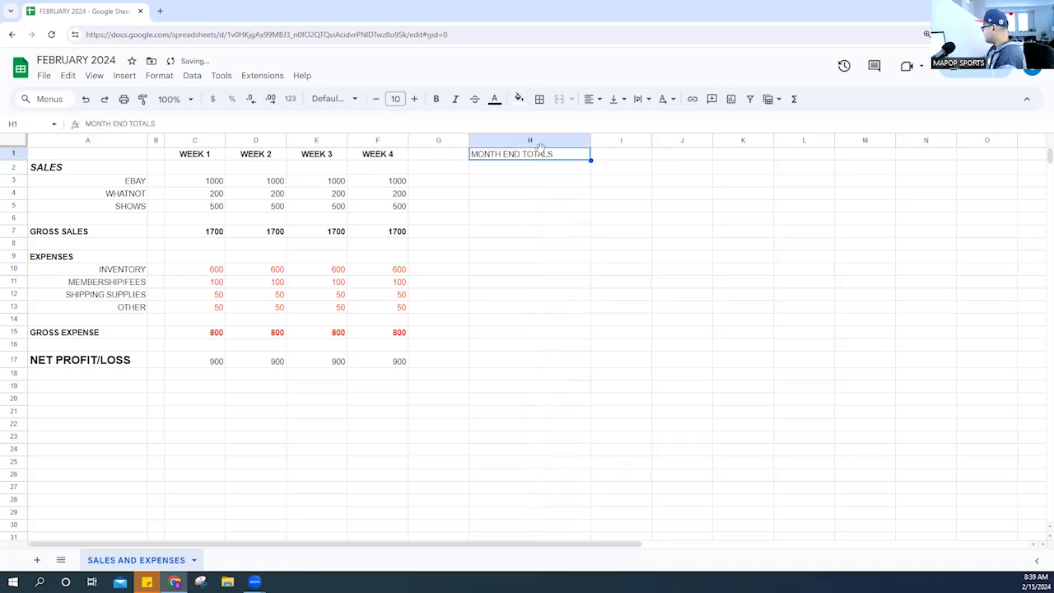
left_click(438, 99)
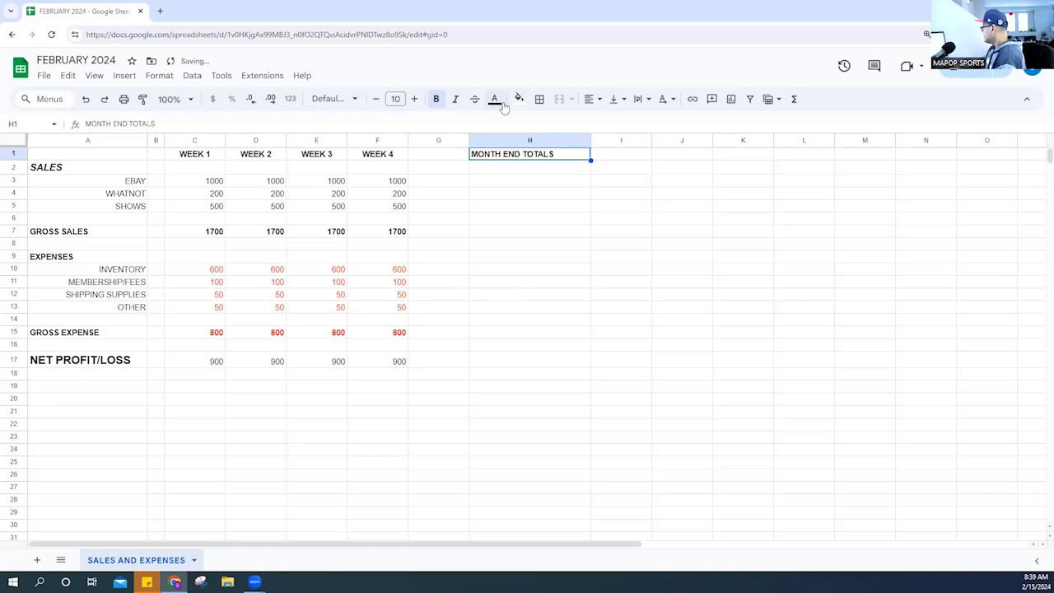
left_click(456, 101)
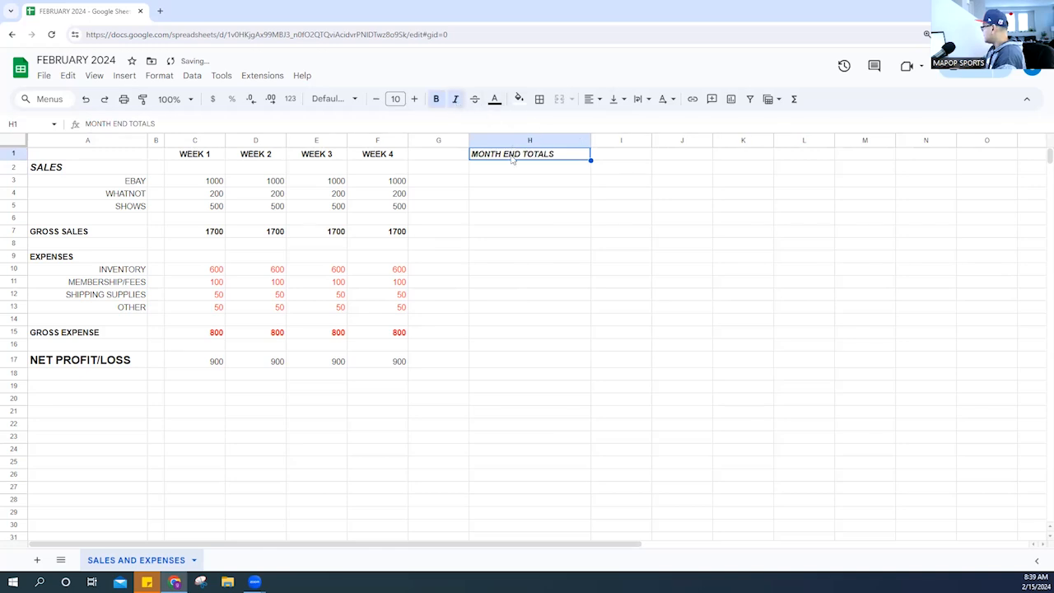
- Calculate the month-end net profit/loss in H17 with the formula =SUM(C17:F17)
left_click(493, 360)
type("=")
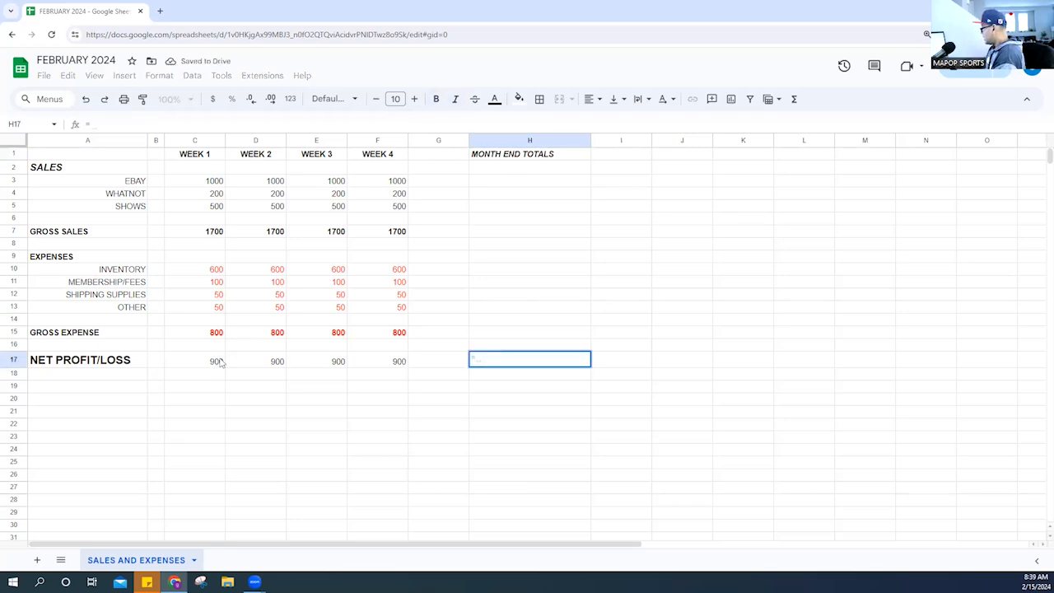
type("SUM")
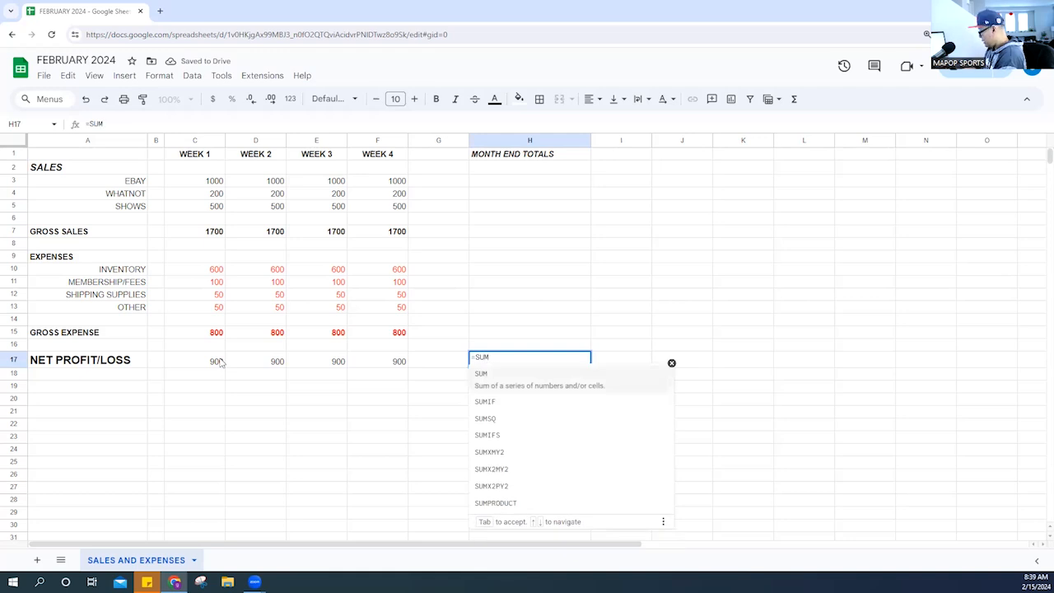
type("(")
left_click(202, 362)
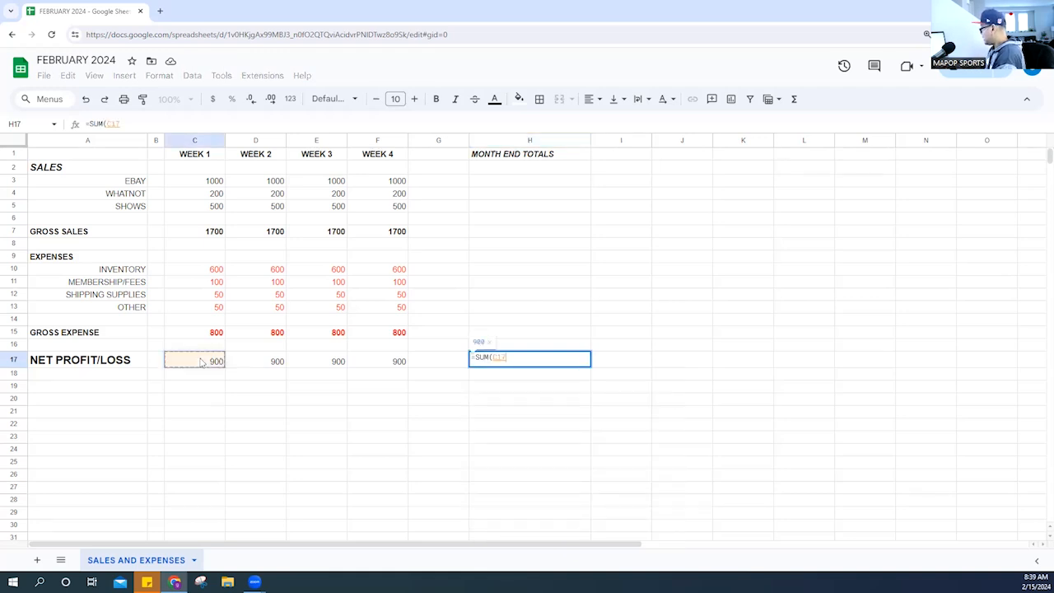
left_click_drag(202, 362, 373, 366)
type(")")
key("Return")
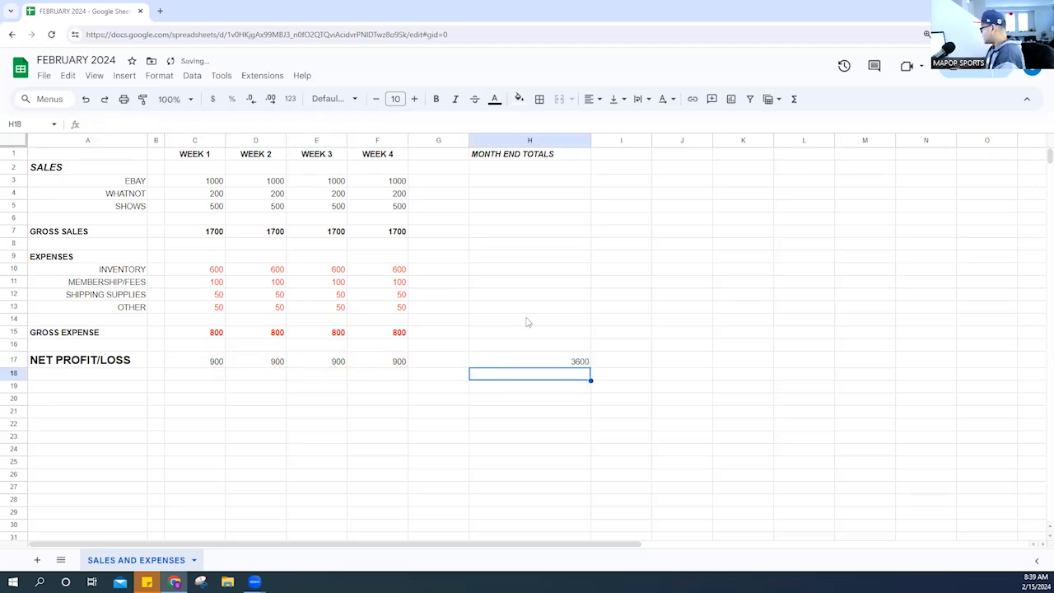
- Make the month-end net total in H17 bold at font size 15
left_click(558, 360)
right_click(558, 359)
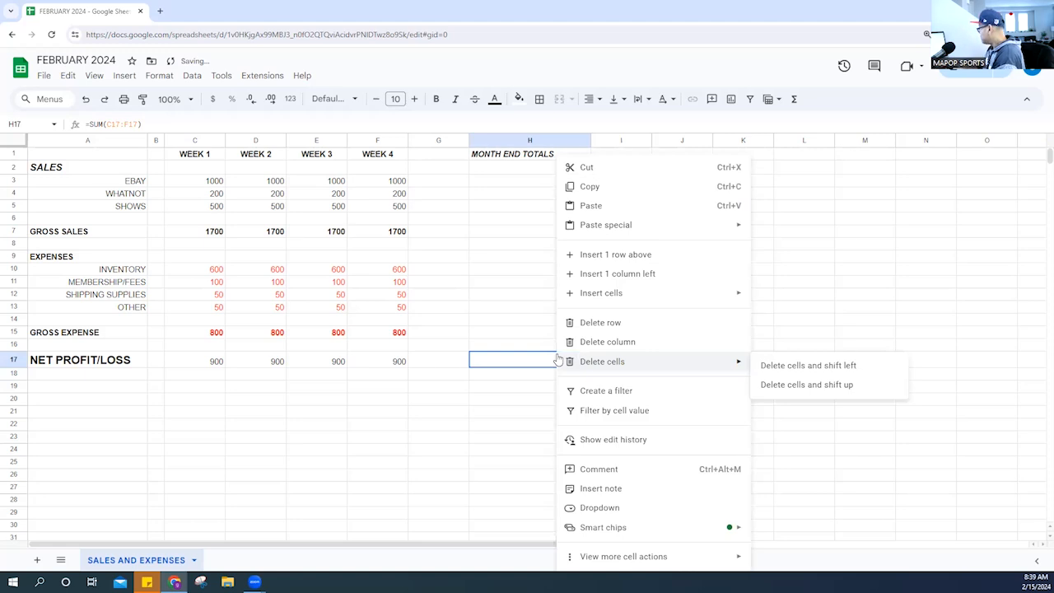
left_click(507, 386)
left_click(520, 360)
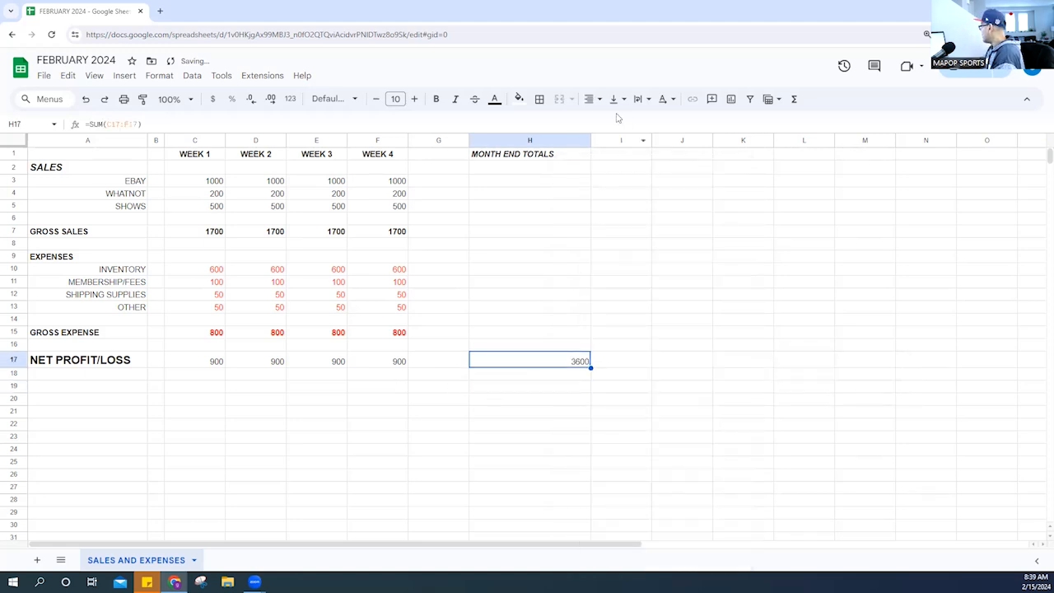
left_click(497, 100)
left_click(436, 100)
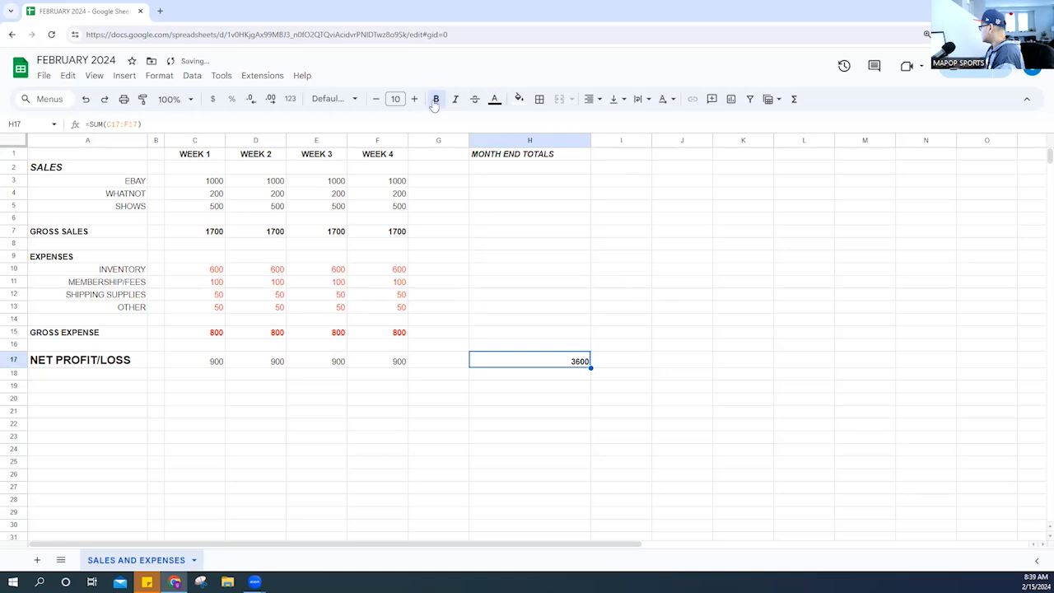
left_click(413, 99)
left_click(413, 100)
left_click(413, 100)
left_click(413, 99)
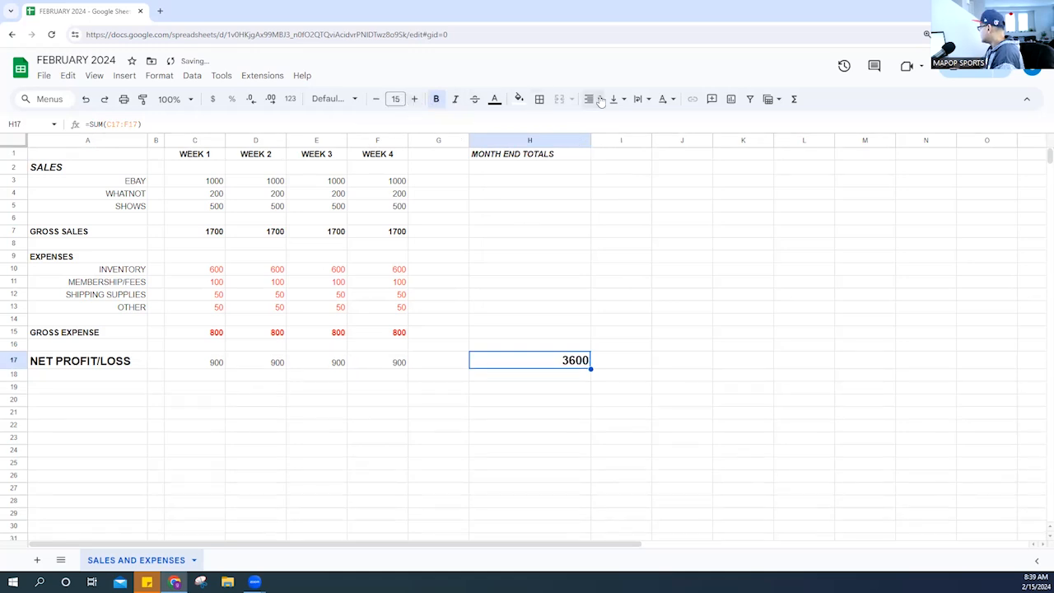
- Centre the month-end net total in H17 and format it as dollar currency
left_click(601, 99)
left_click(611, 125)
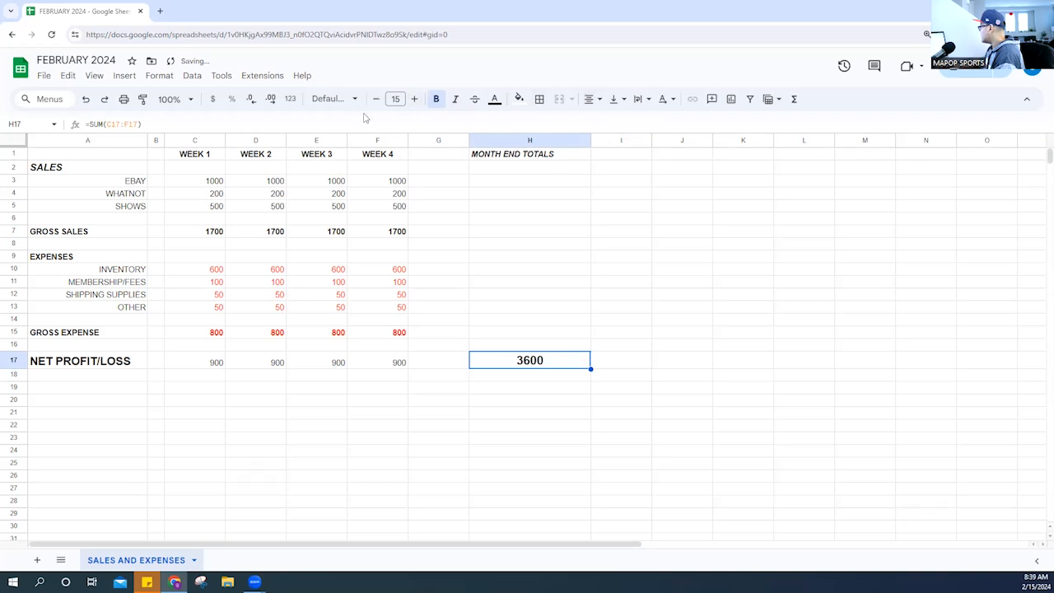
left_click(211, 98)
left_click(538, 245)
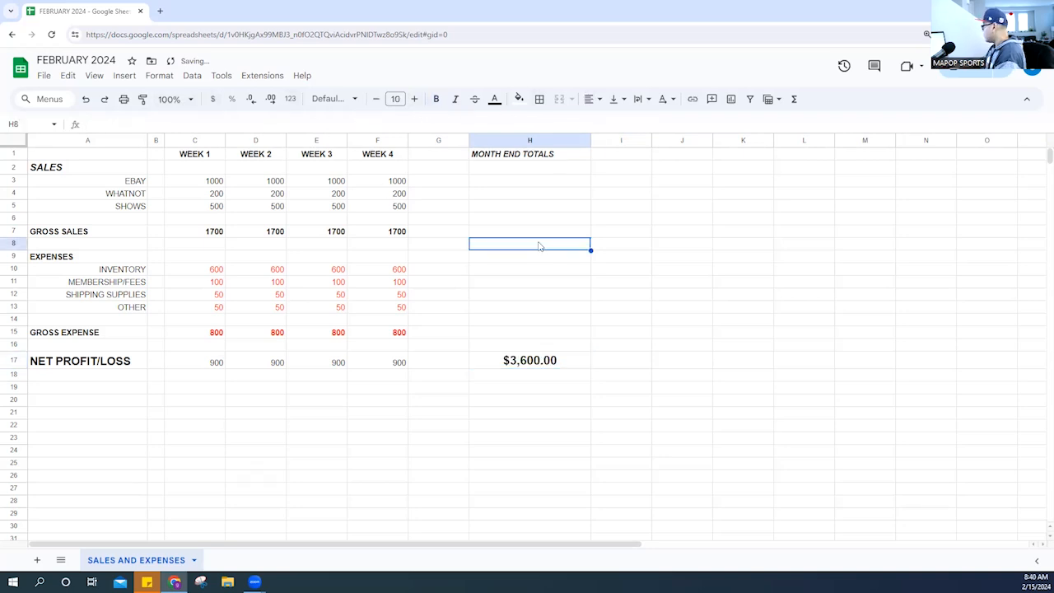
left_click_drag(539, 346, 464, 382)
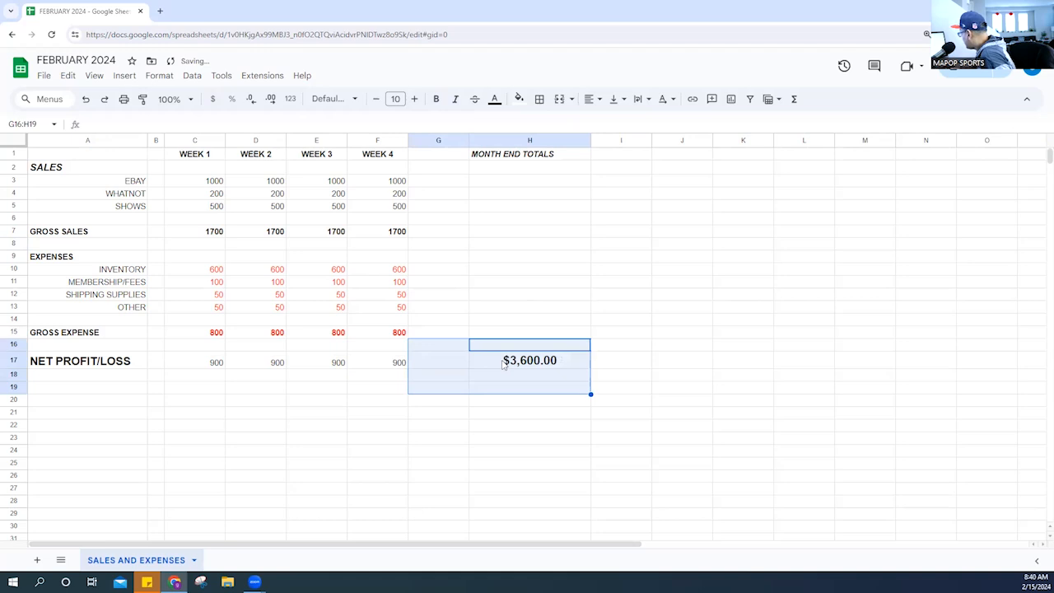
left_click(504, 364)
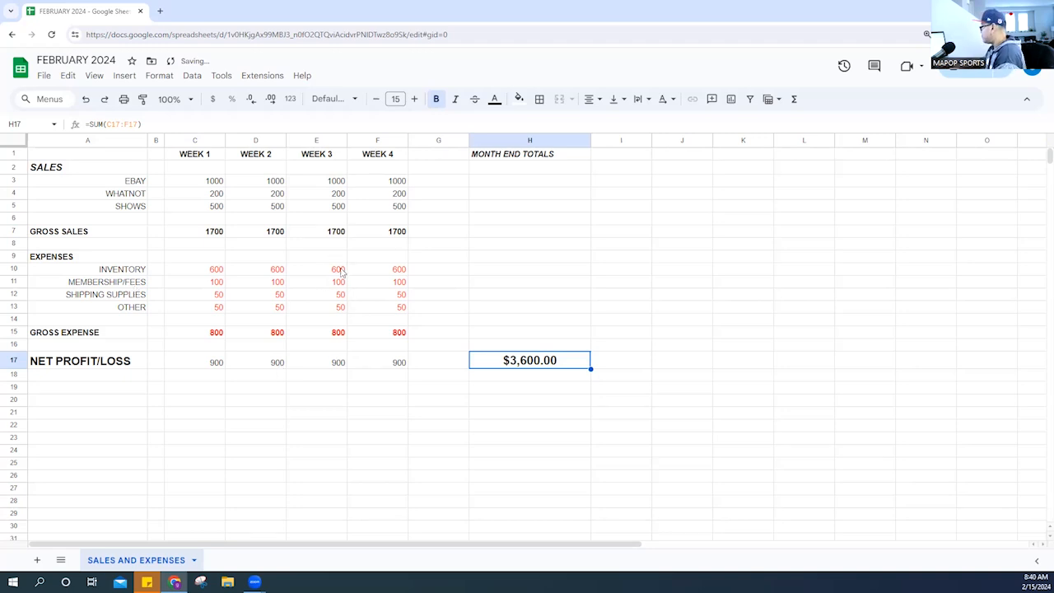
- Change the Week 3 sales to 500 for EBAY, 100 for WHATNOT and 100 for SHOWS
left_click(337, 182)
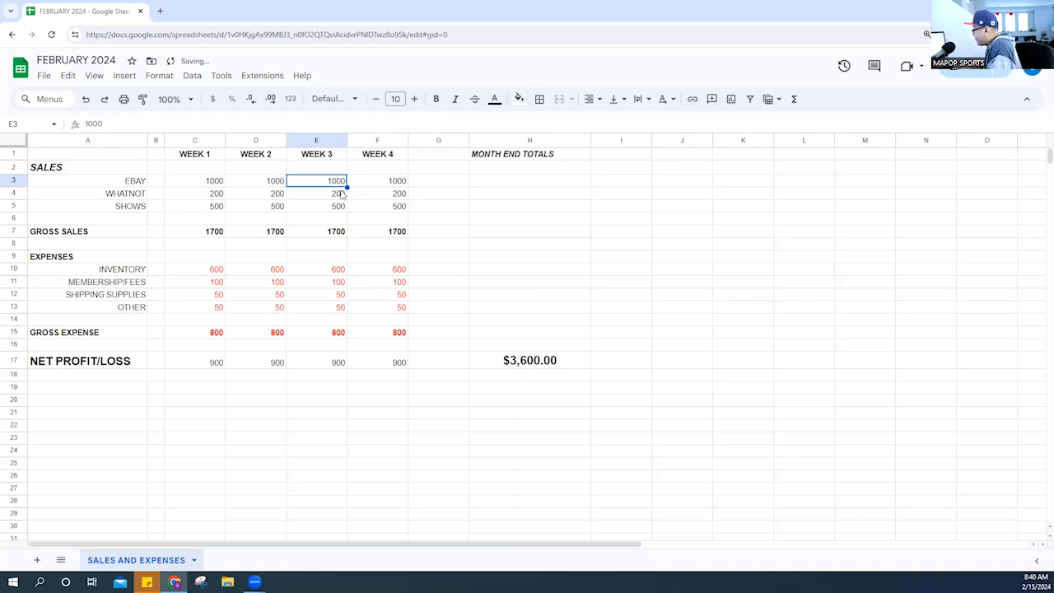
type("5")
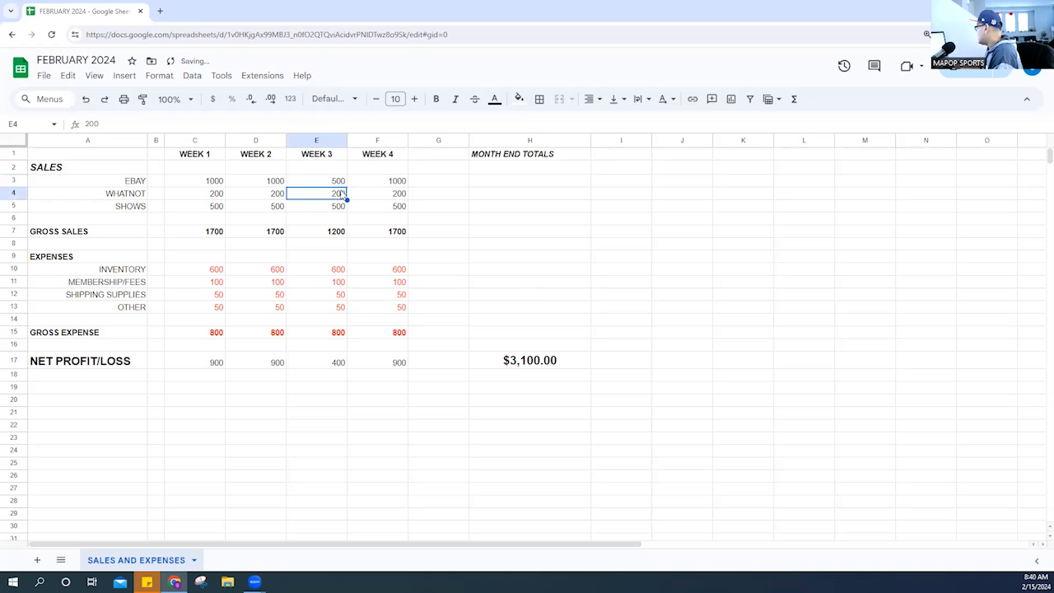
type("100")
key("Return")
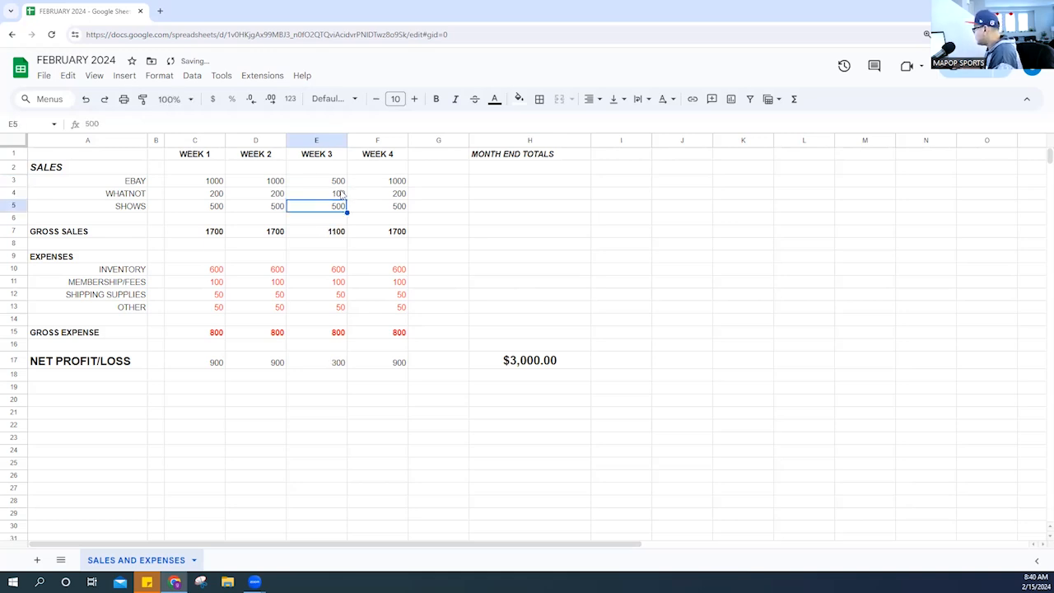
type("100")
key("Return")
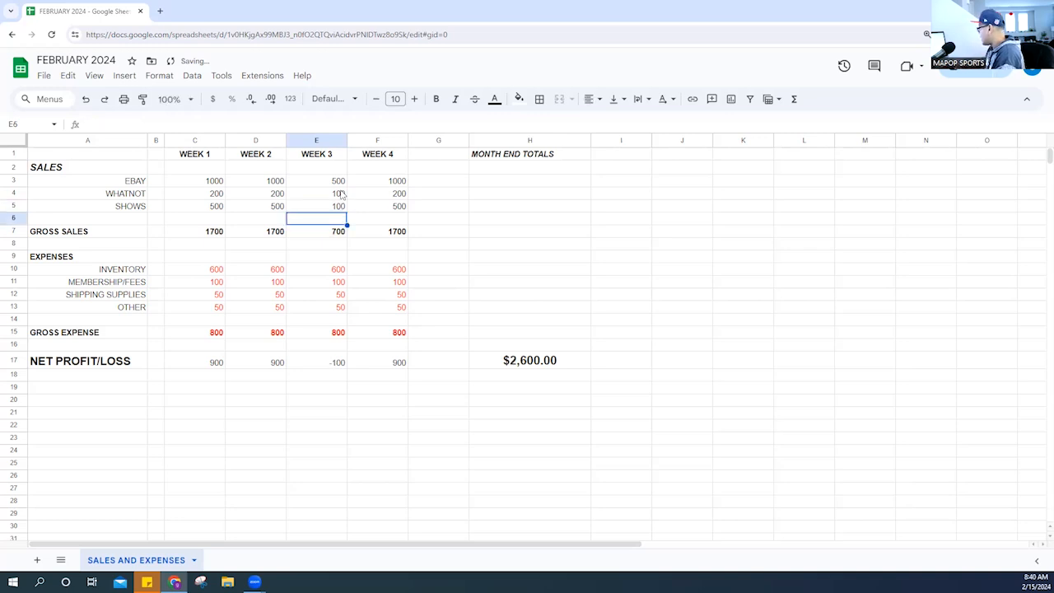
- Set the Week 3 OTHER expense in E13 to 200
left_click(336, 274)
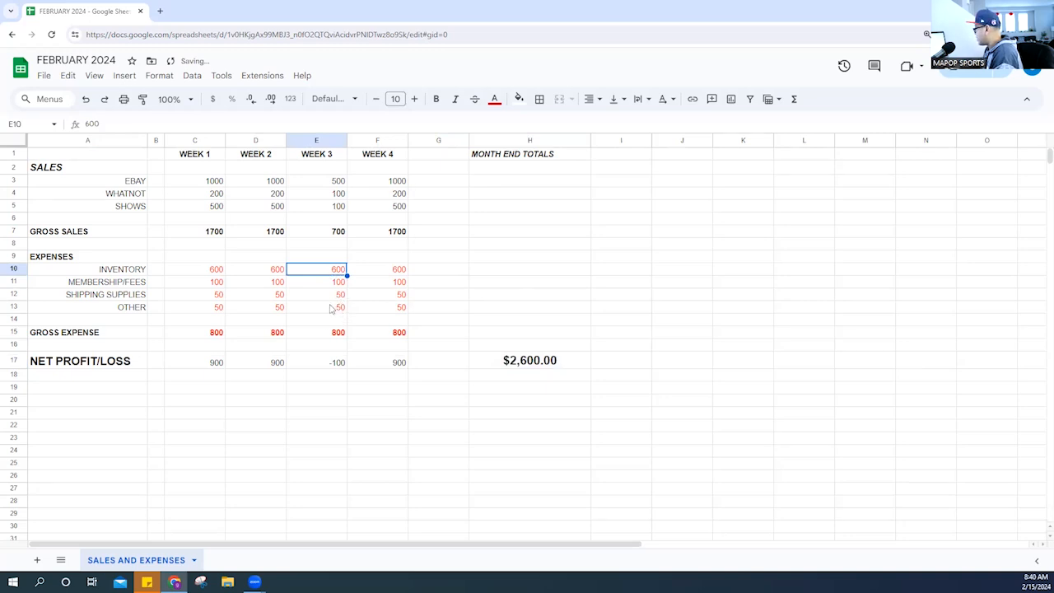
left_click(331, 308)
type("200")
key("Return")
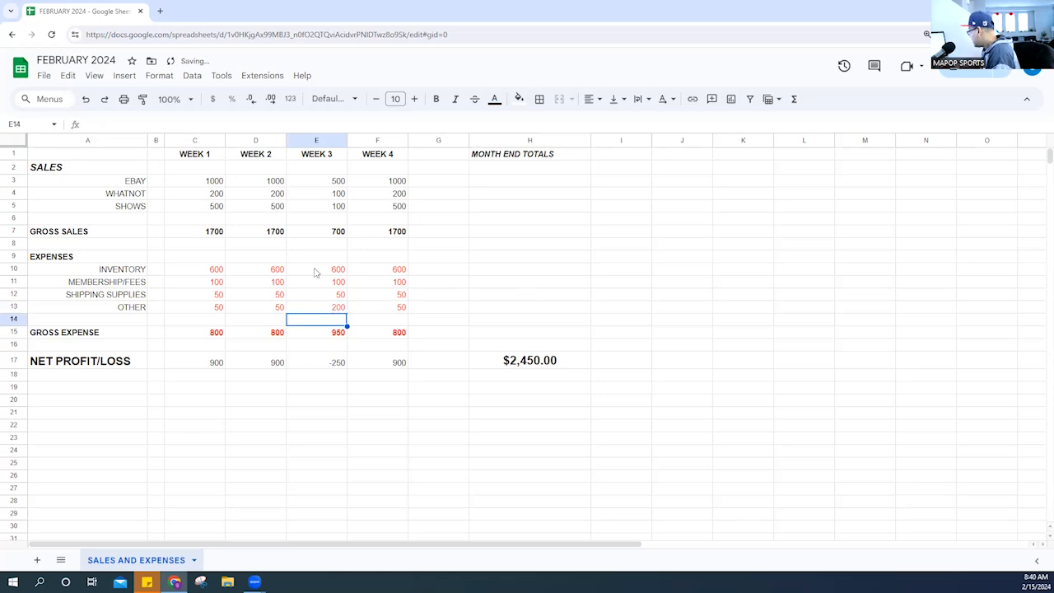
- Colour the Week 3 net profit/loss value in E17 red
left_click(324, 366)
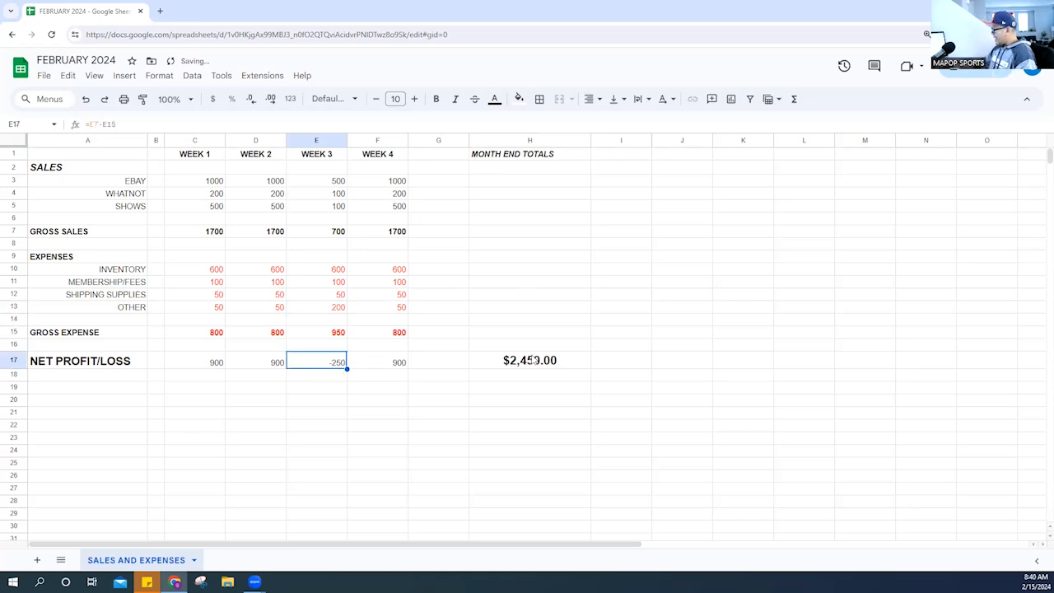
left_click(532, 359)
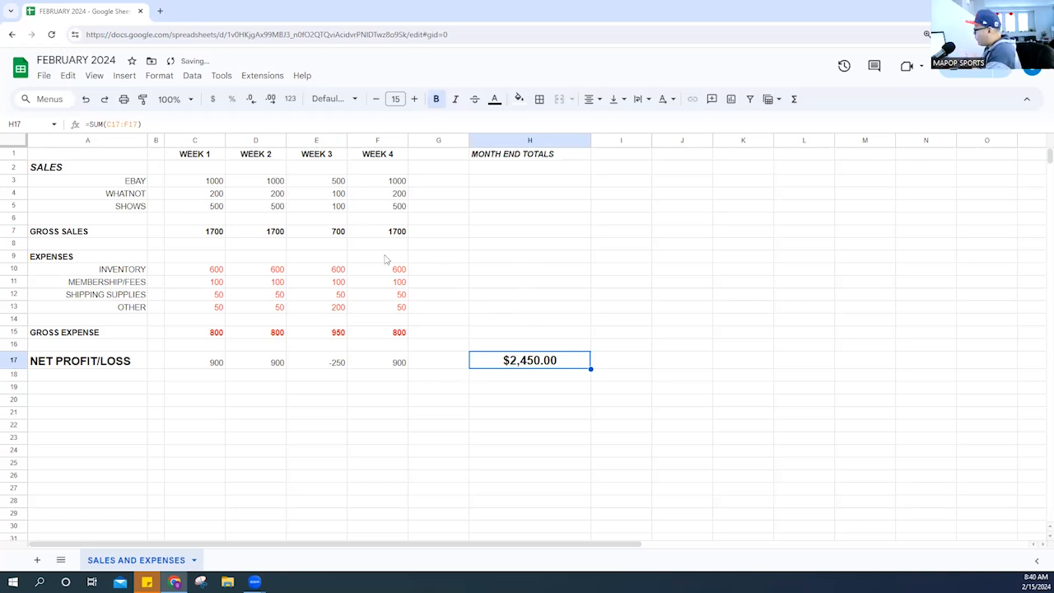
left_click(336, 365)
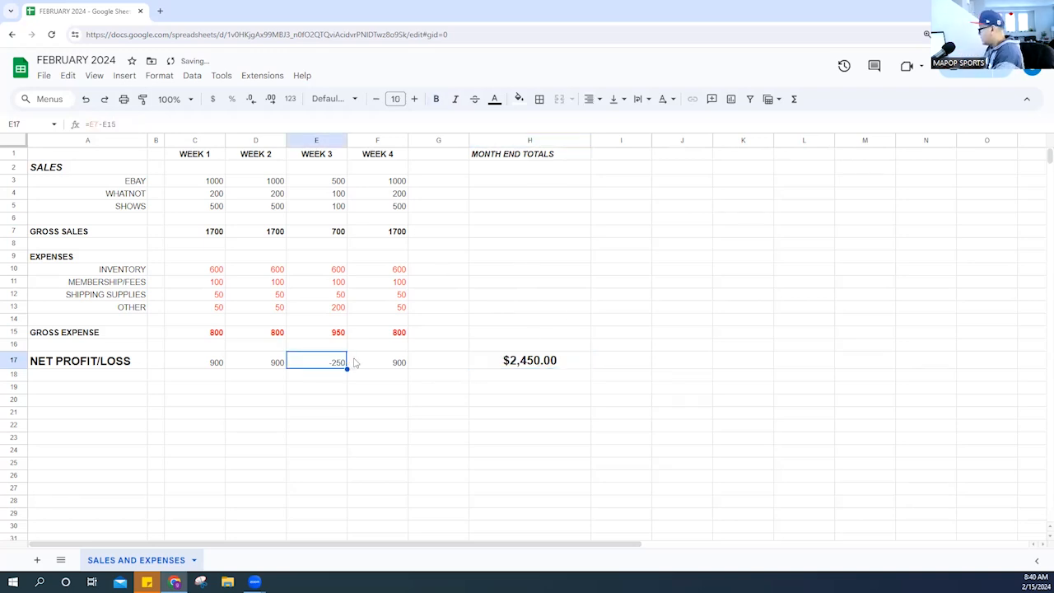
right_click(339, 371)
left_click(258, 370)
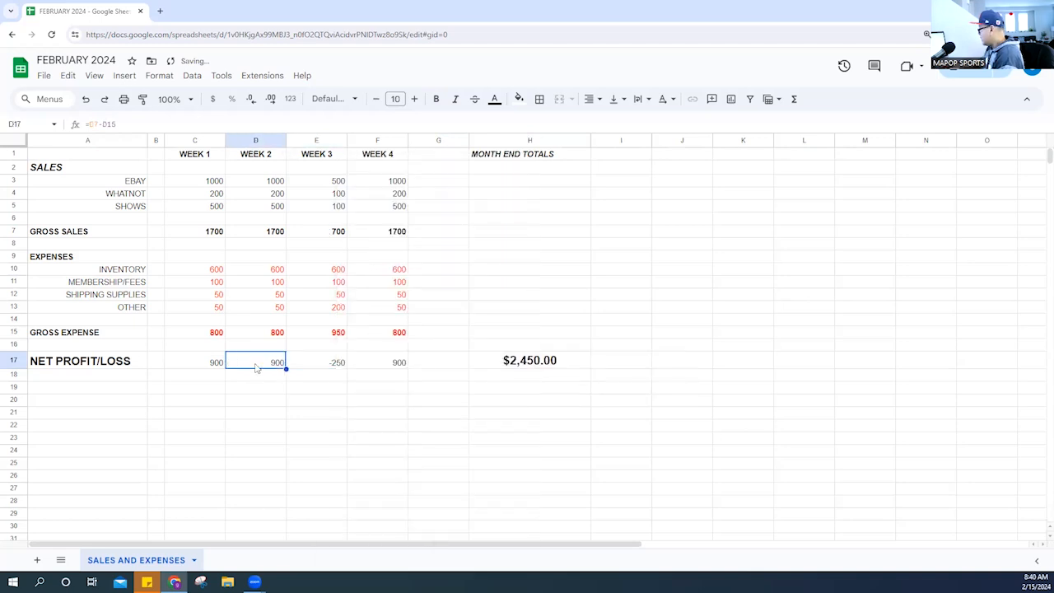
left_click(325, 364)
right_click(325, 365)
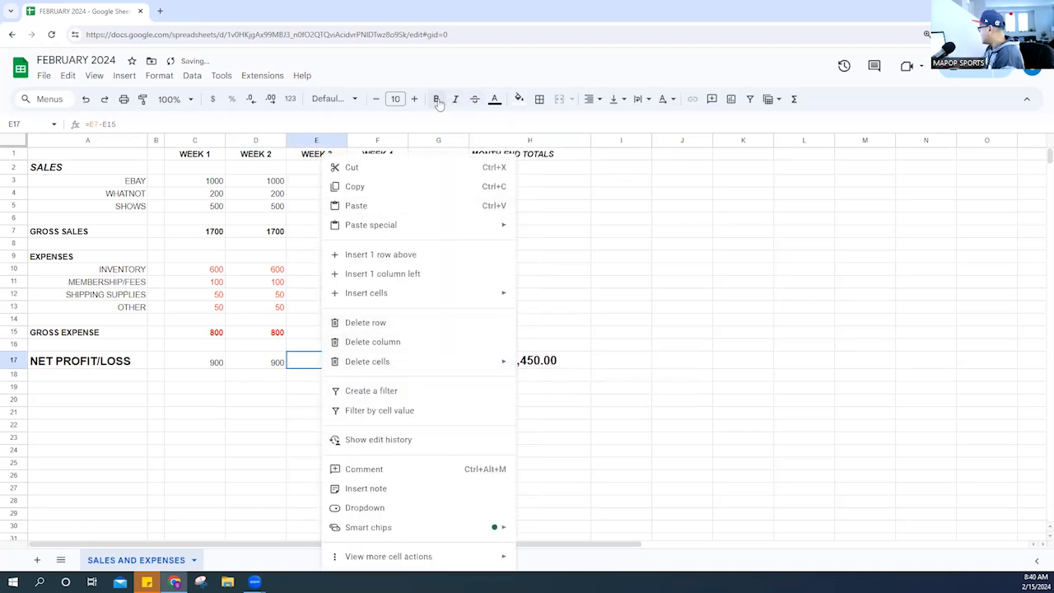
left_click(494, 98)
left_click(510, 154)
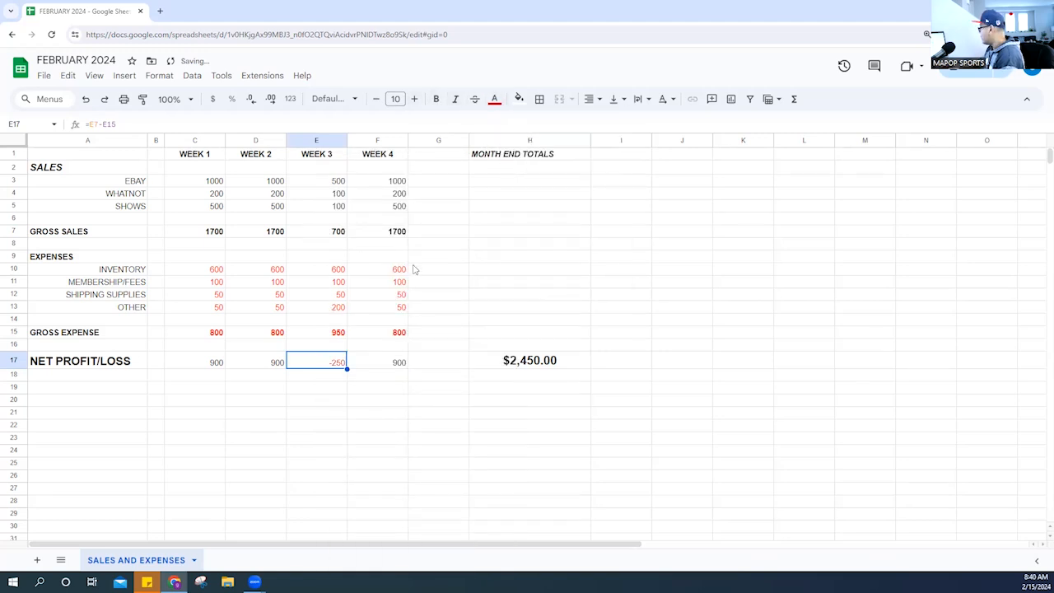
left_click(466, 294)
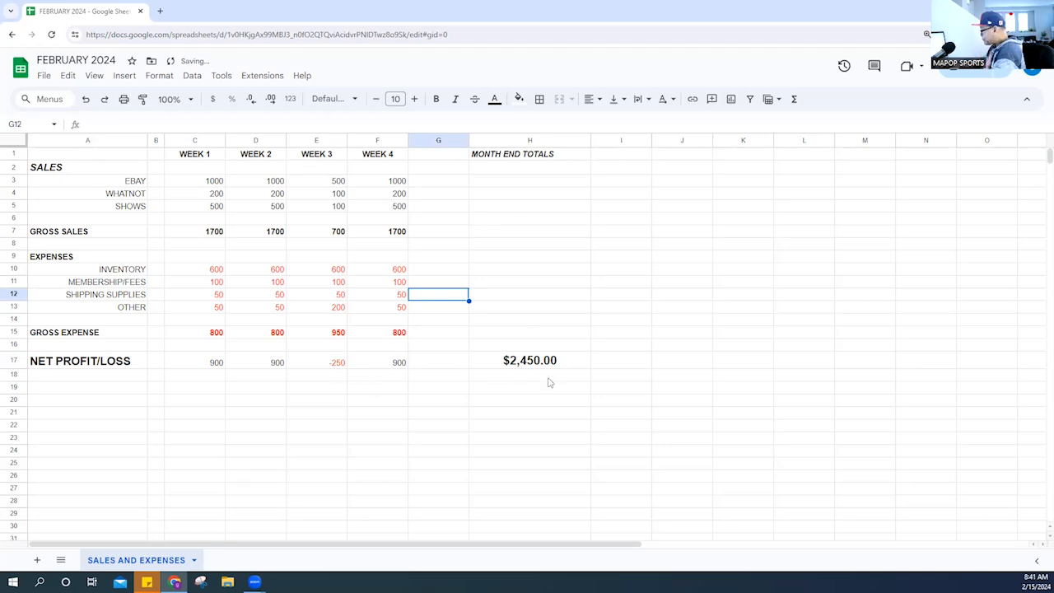
- Centre the MONTH END TOTALS heading horizontally in H1
left_click(520, 154)
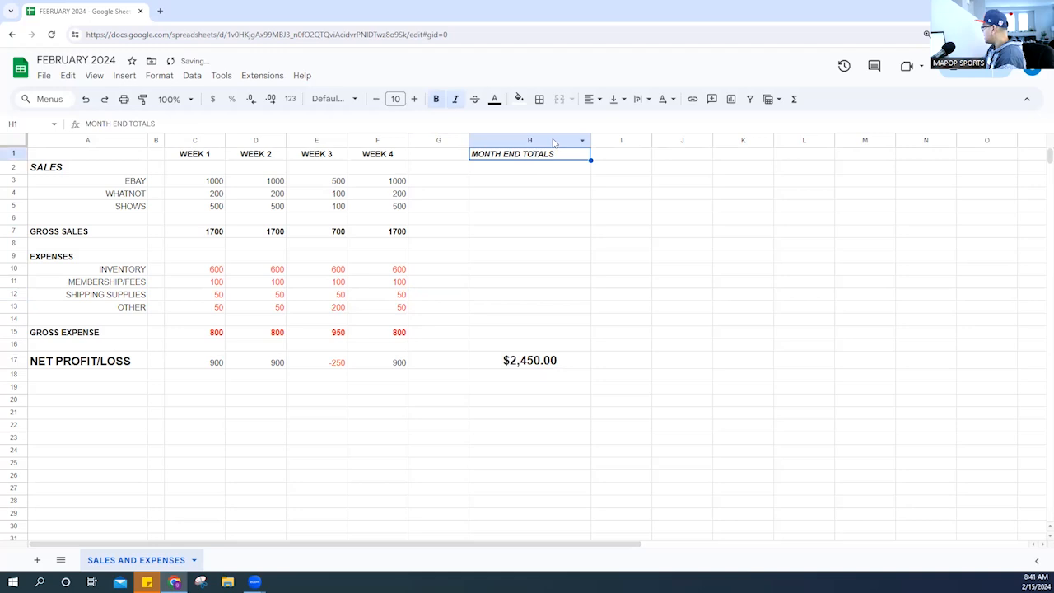
left_click(596, 100)
left_click(609, 120)
left_click(553, 196)
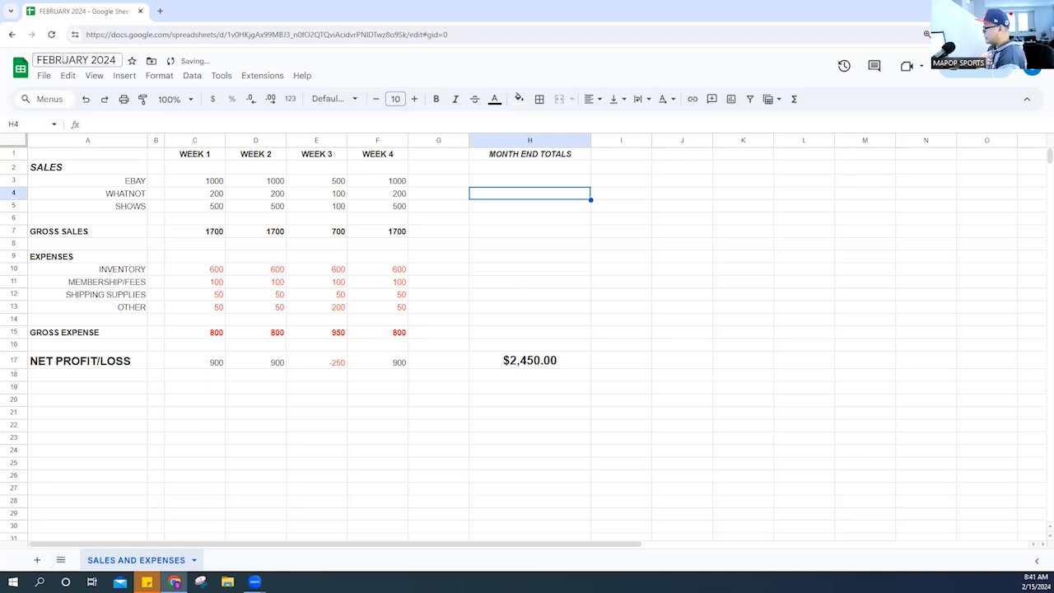
- Duplicate the SALES AND EXPENSES sheet and name the copy SALES AND EXPENSE
right_click(139, 566)
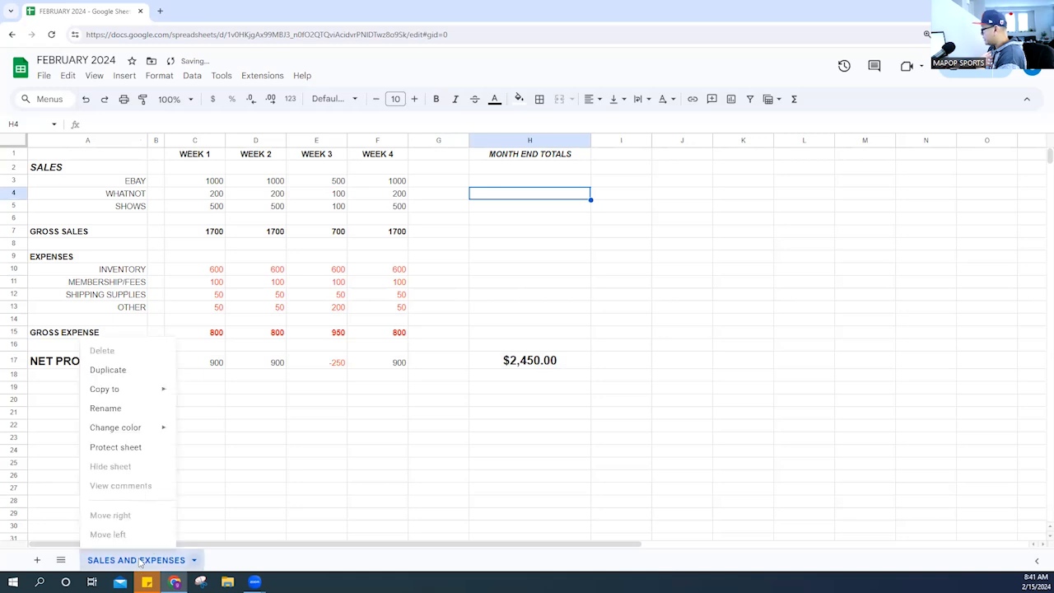
left_click(146, 374)
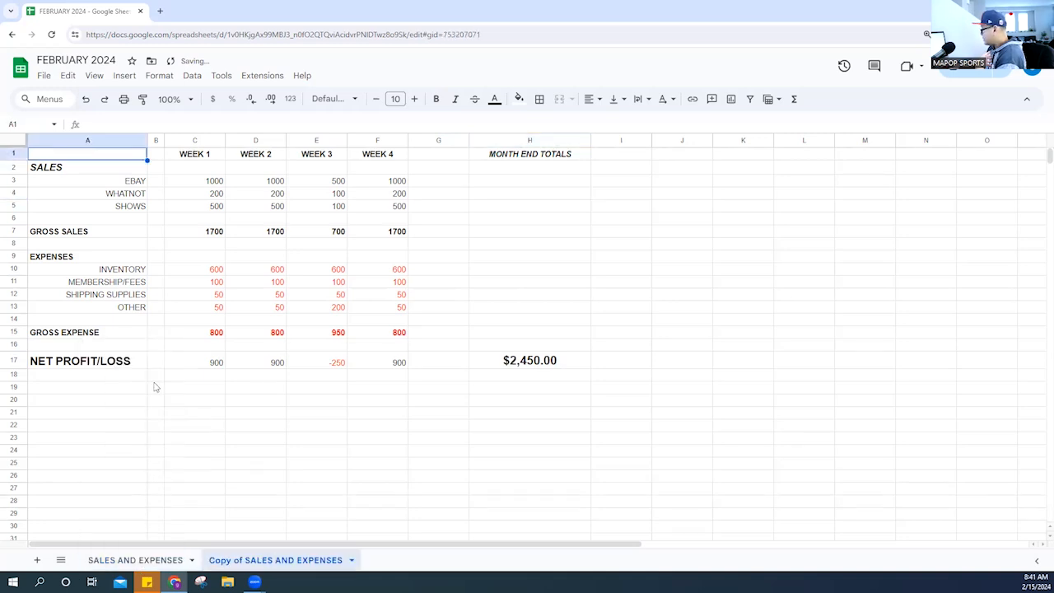
right_click(282, 567)
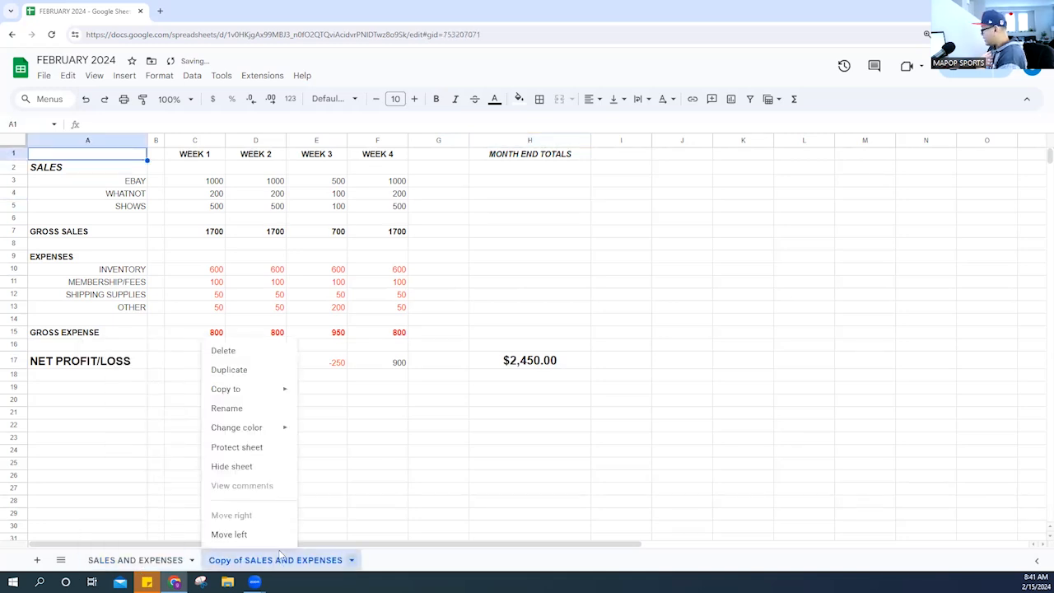
left_click(226, 408)
type("SALES ")
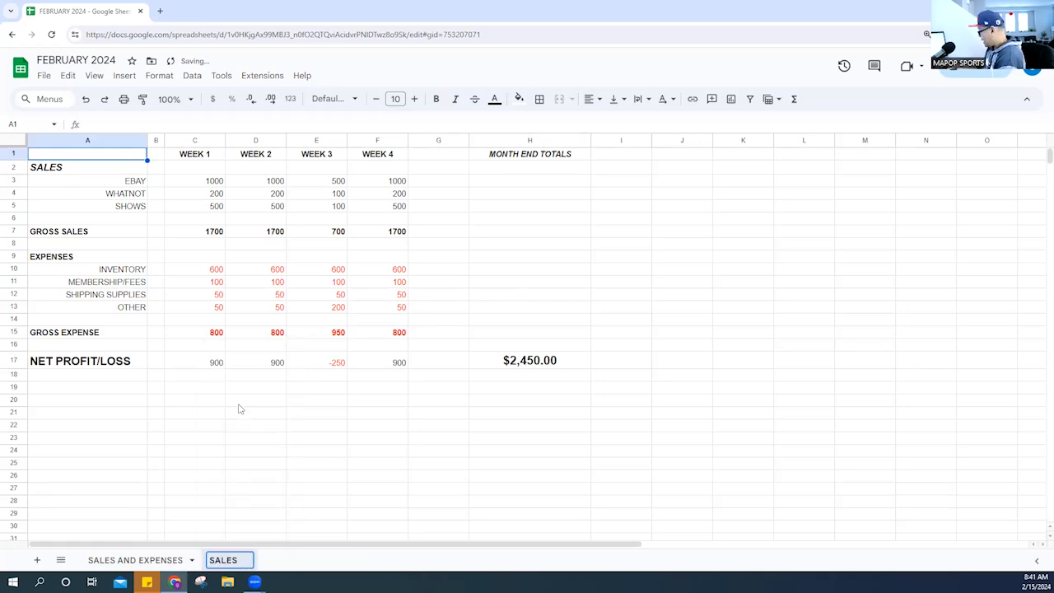
type("AND EXPE")
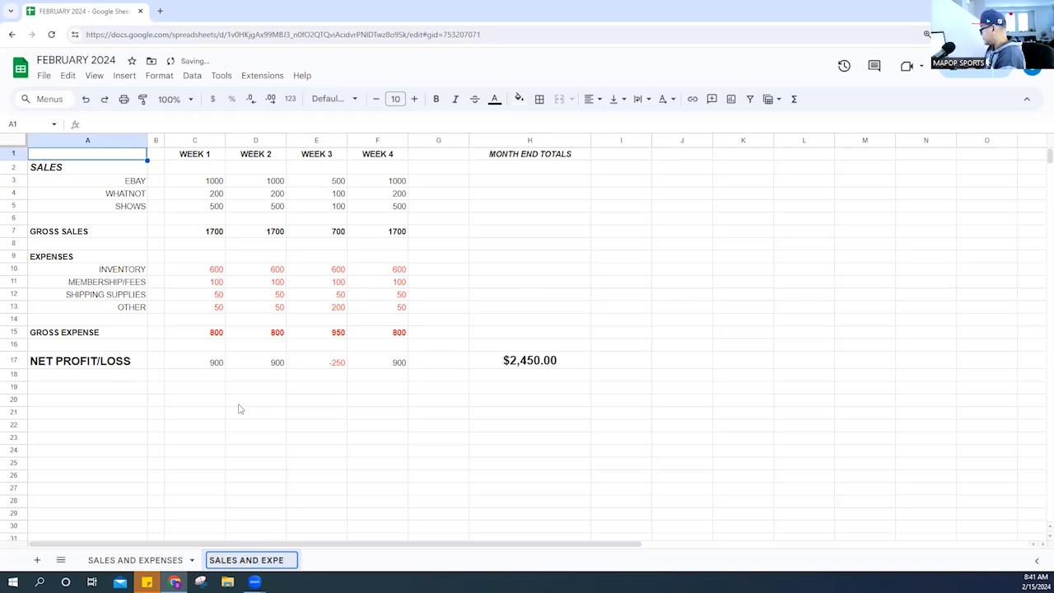
type("NSES")
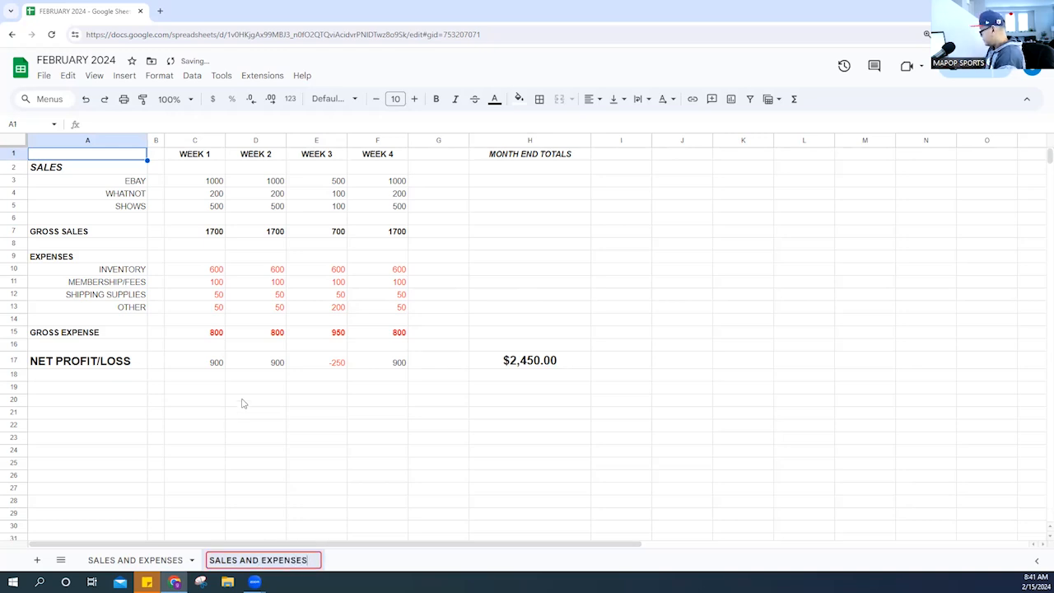
key("BackSpace")
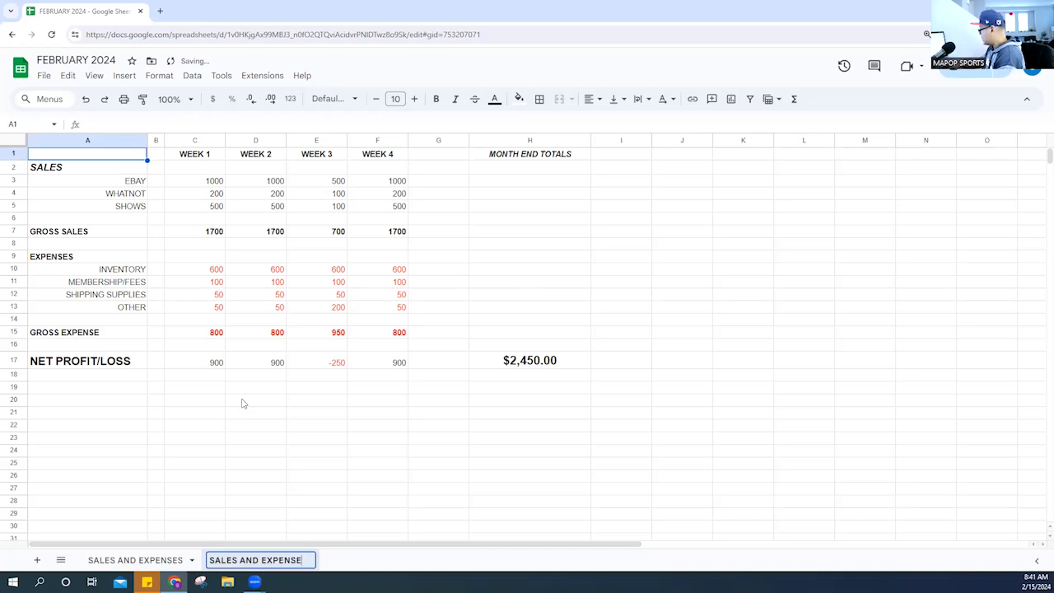
key("Return")
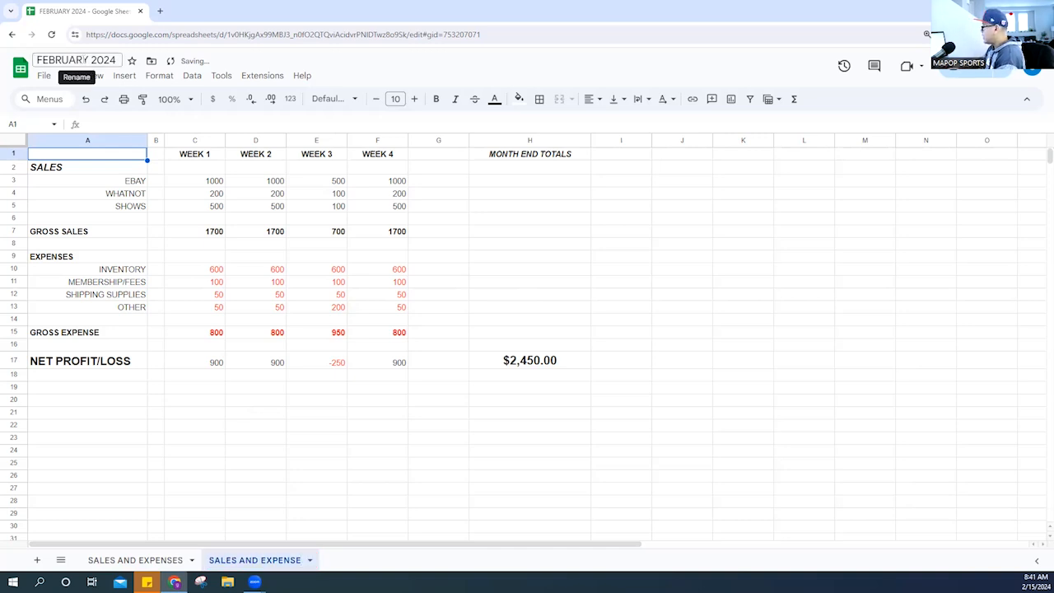
- Rename the spreadsheet file to MARCH 2024 and check the file title from both sheets
double_click(86, 60)
type("MAR")
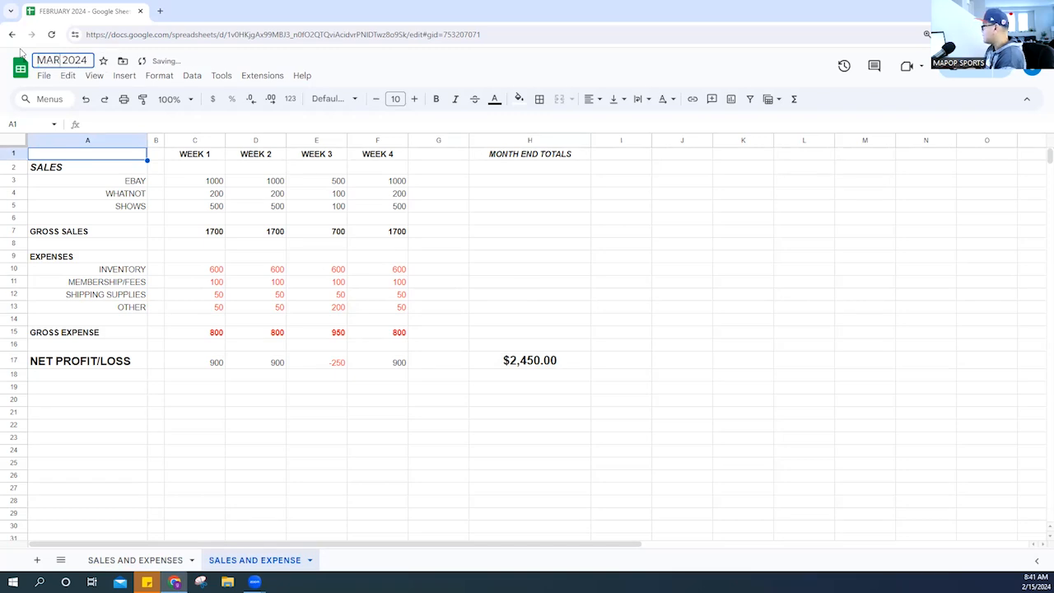
type("CH")
key("Return")
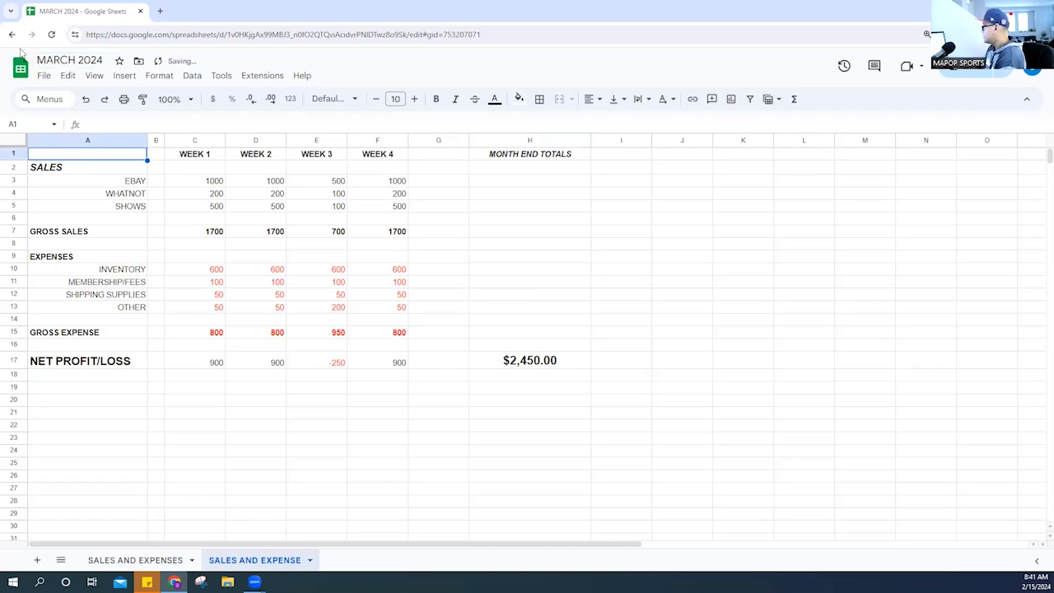
left_click(360, 435)
left_click(104, 560)
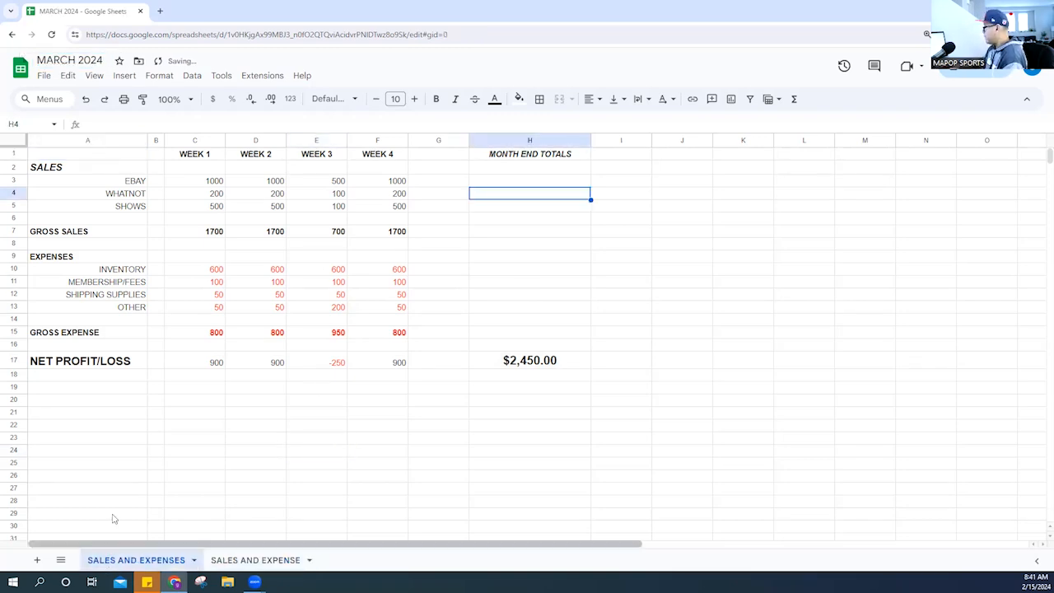
left_click(253, 560)
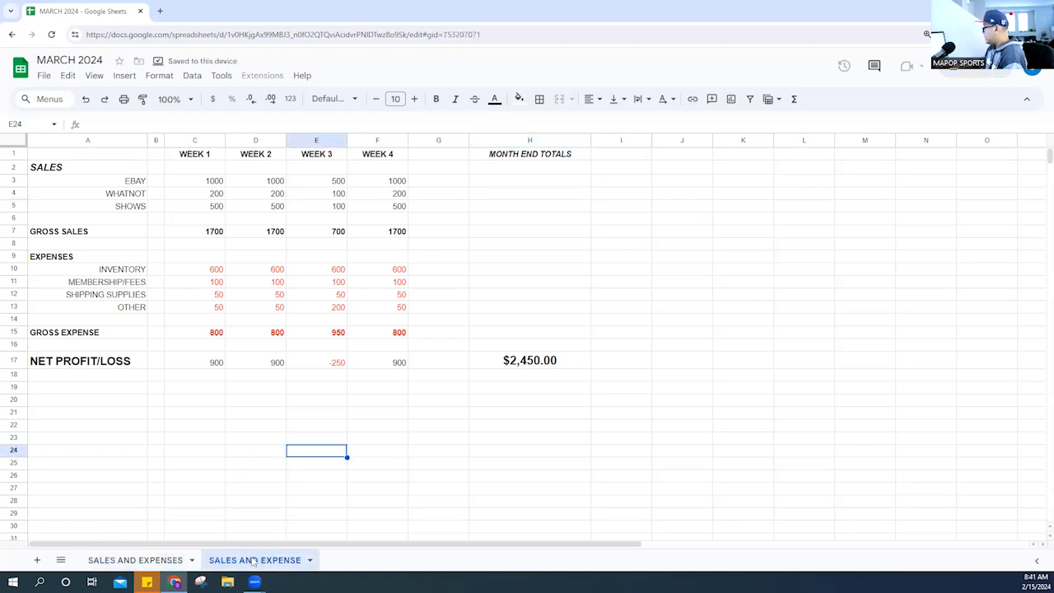
left_click(125, 560)
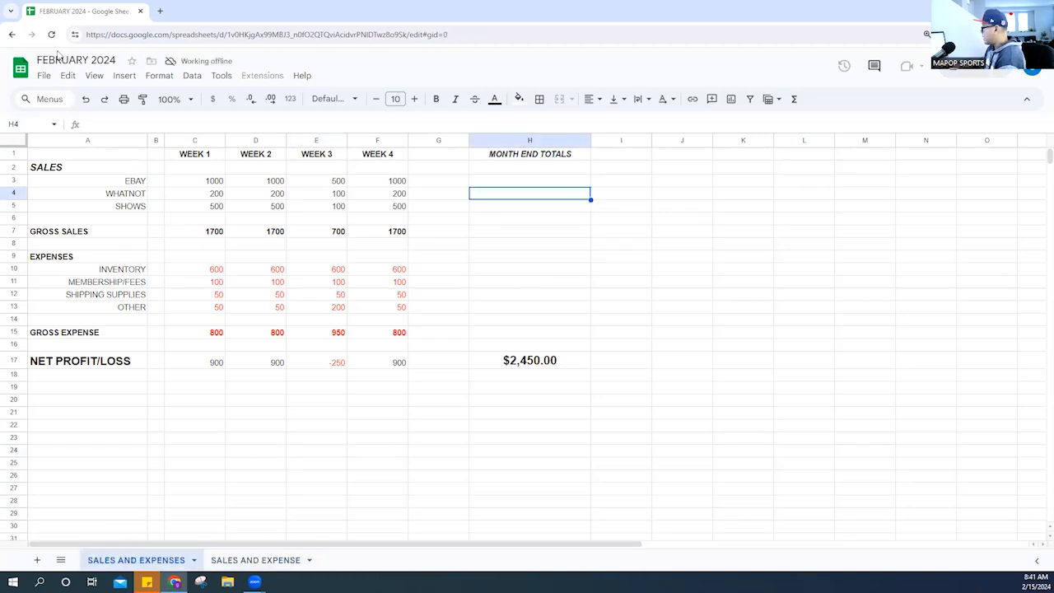
left_click(252, 560)
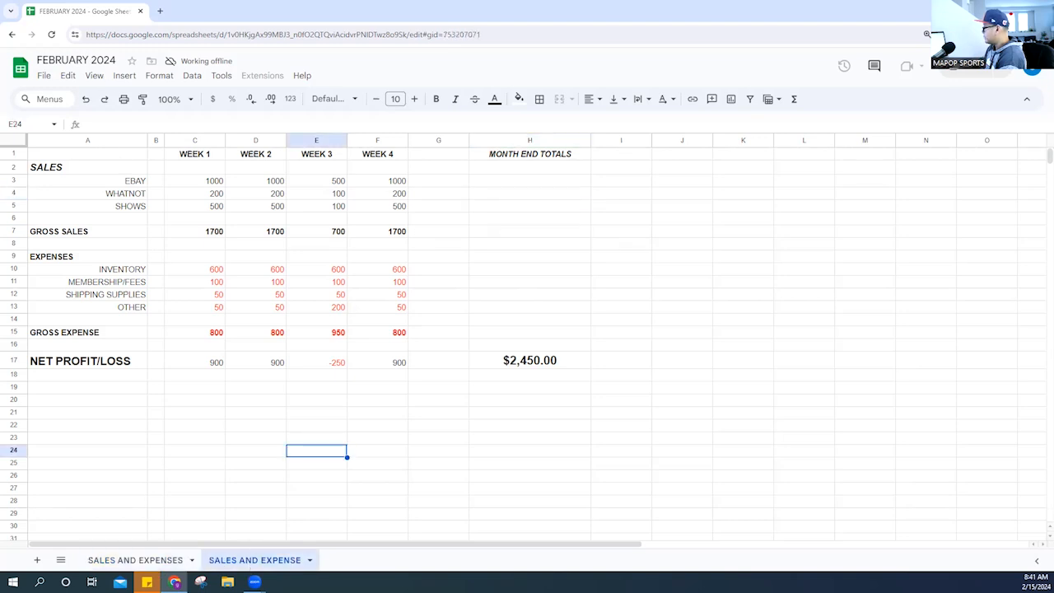
double_click(64, 60)
- Rename the original SALES AND EXPENSES sheet to FEB 202
left_click(125, 558)
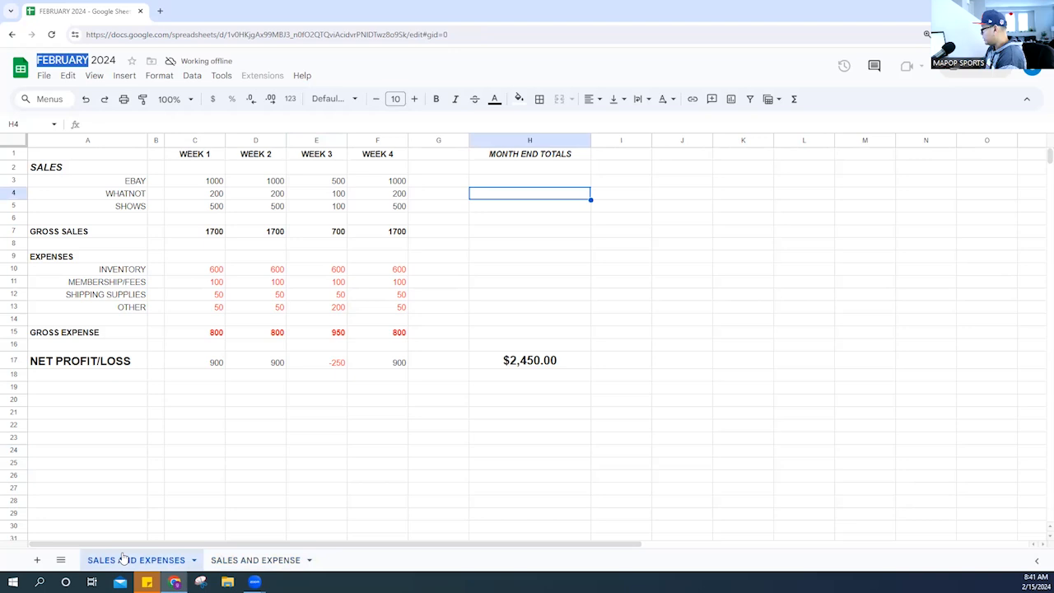
right_click(127, 562)
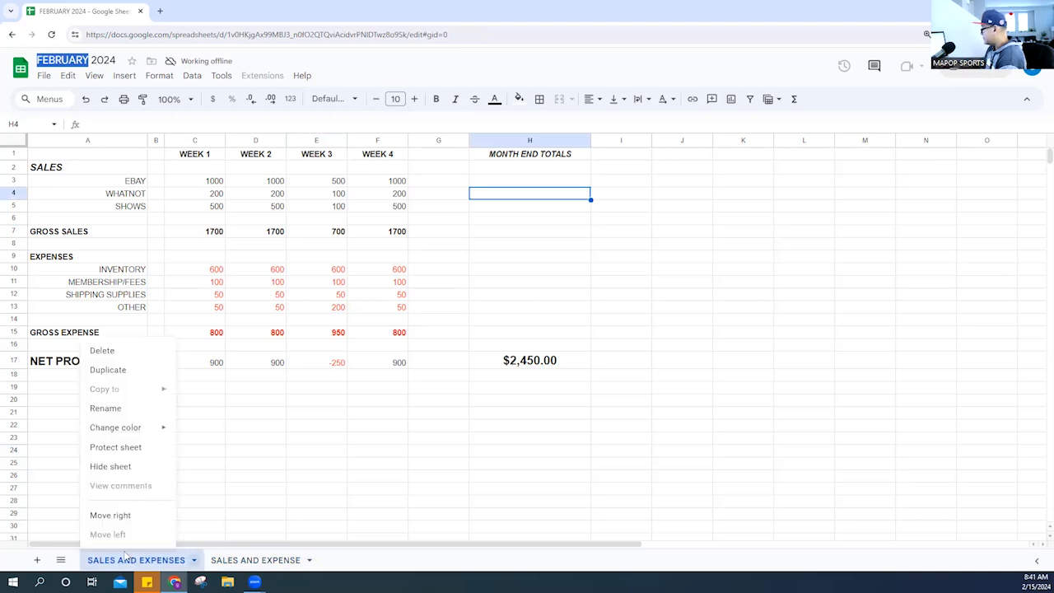
left_click(112, 411)
type("FEB")
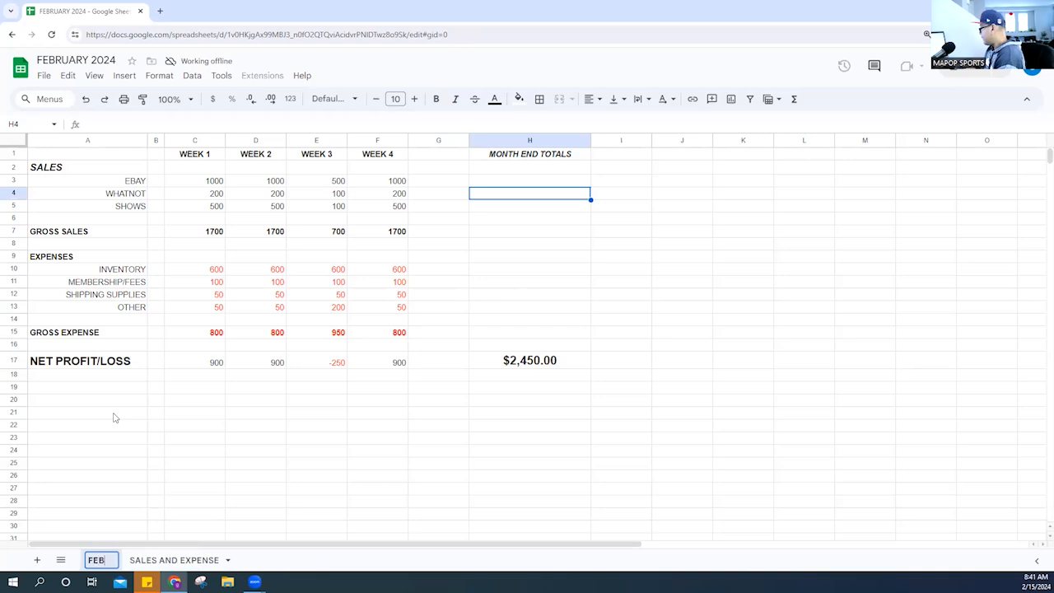
type(" 2024")
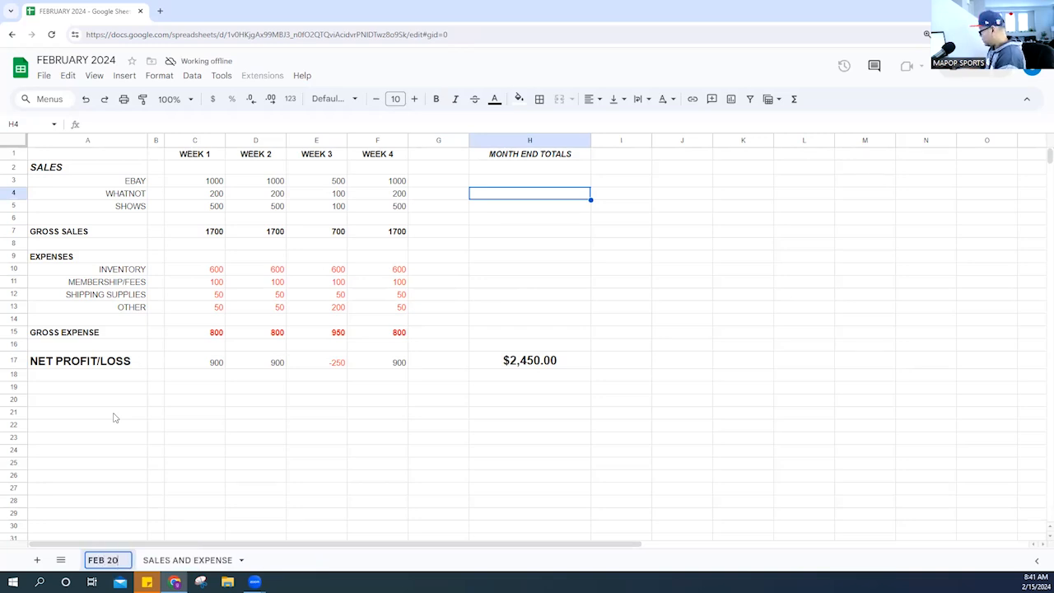
- Rename the duplicated SALES AND EXPENSE sheet to MARCH 2024
left_click(154, 562)
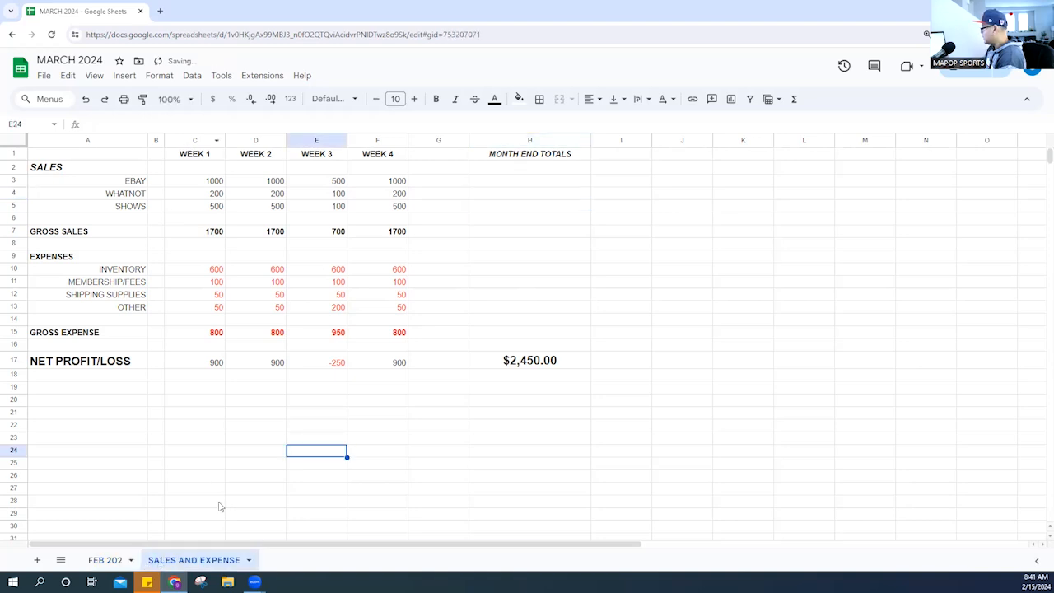
right_click(220, 561)
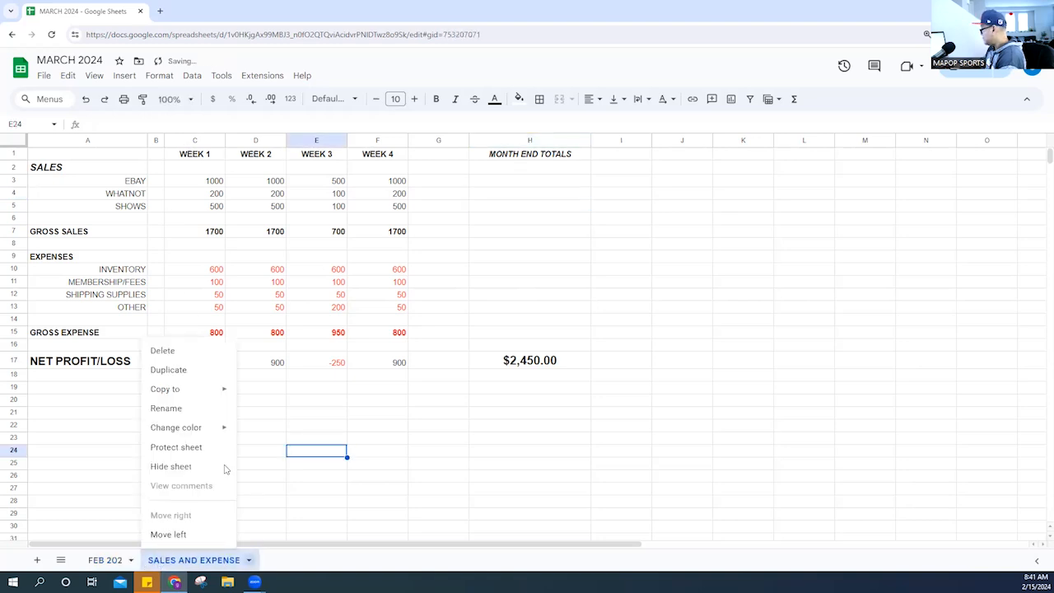
left_click(180, 409)
type("MARCH")
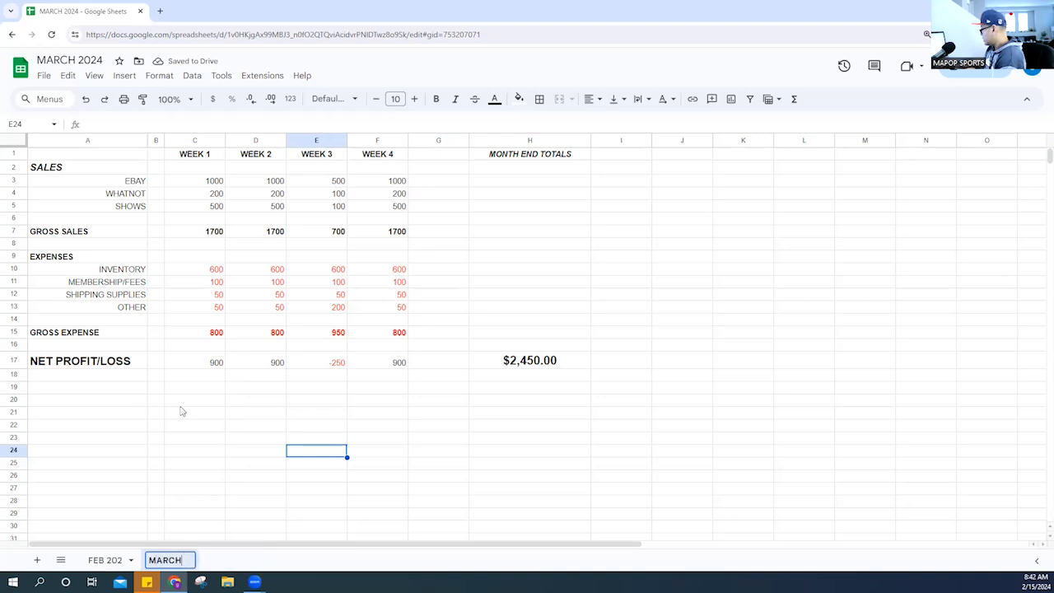
type(" 2024")
key("Return")
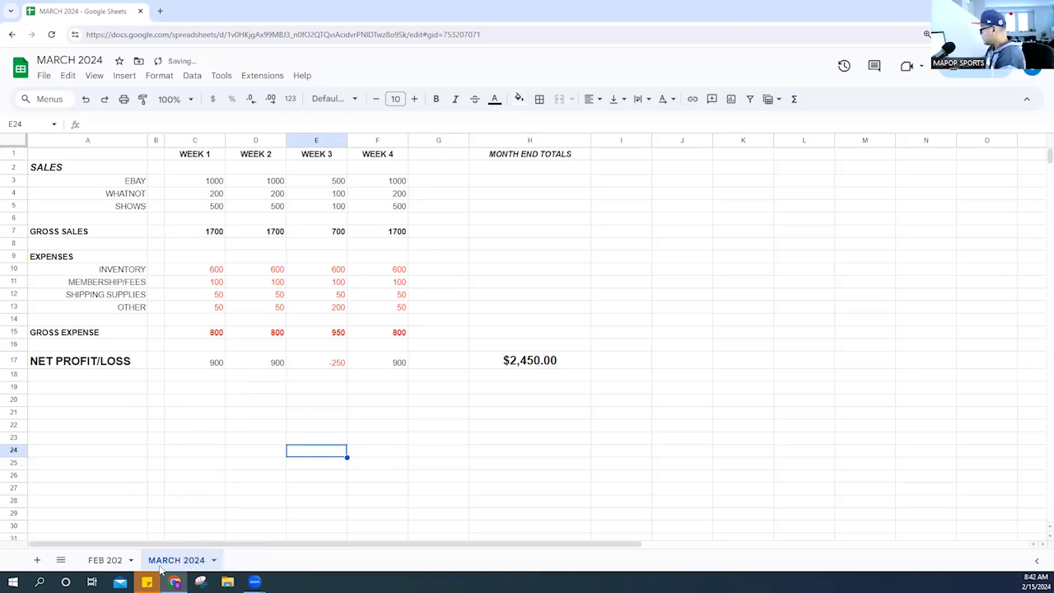
- Rename the spreadsheet file to P AND L 2024
left_click(115, 561)
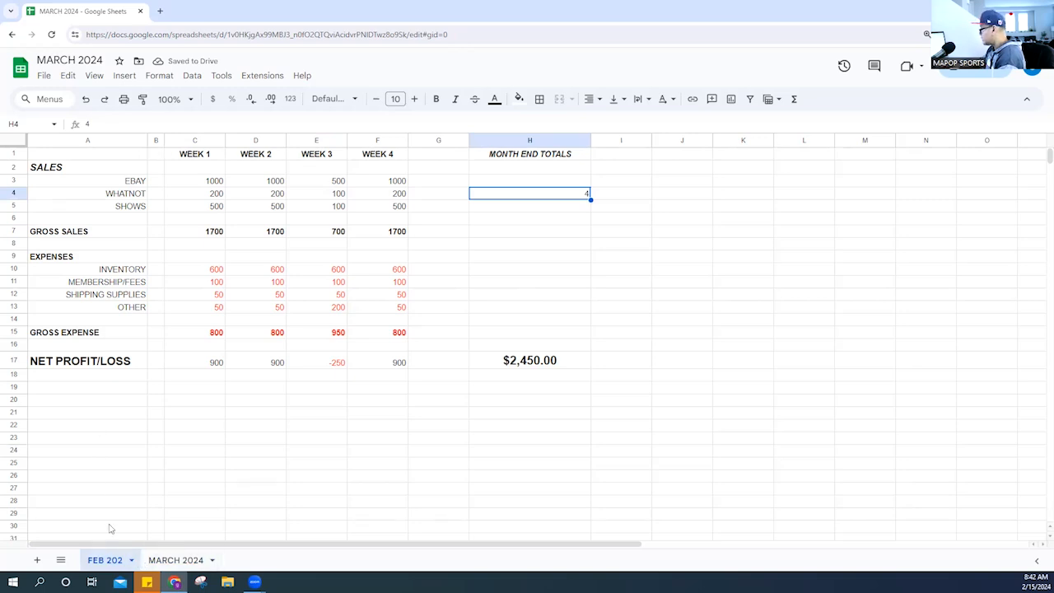
left_click(70, 60)
double_click(54, 60)
key("BackSpace")
type("P AND L")
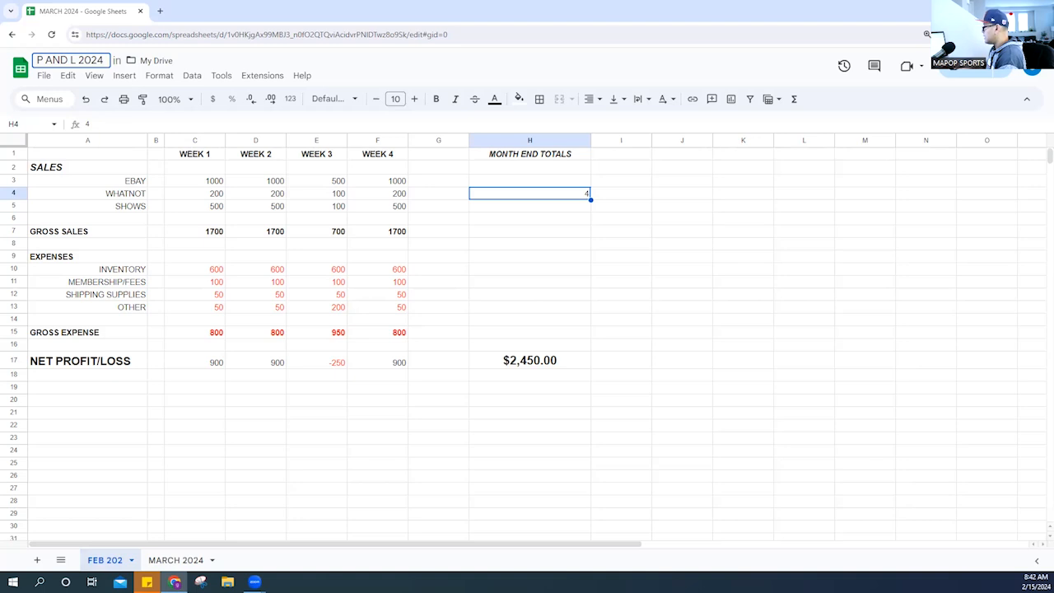
left_click(255, 466)
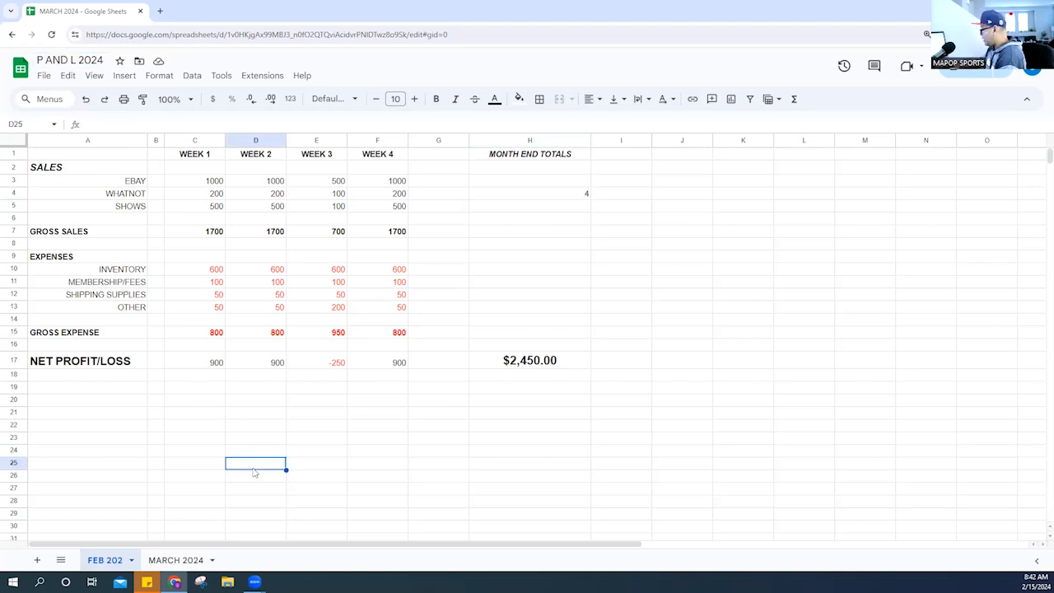
- Duplicate the MARCH 2024 sheet and name the copy APRIL 2024
right_click(175, 565)
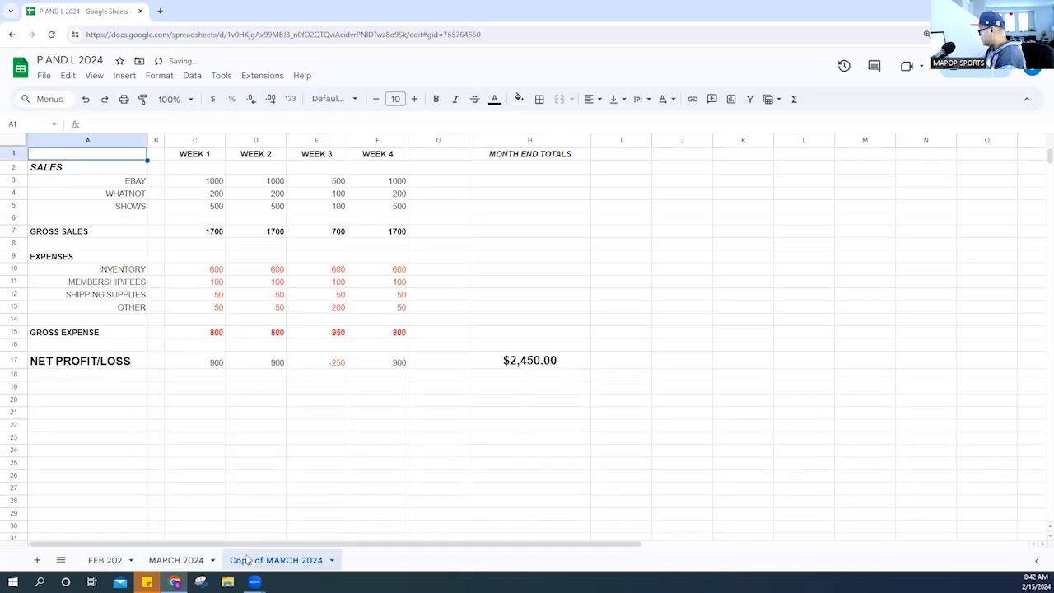
right_click(260, 563)
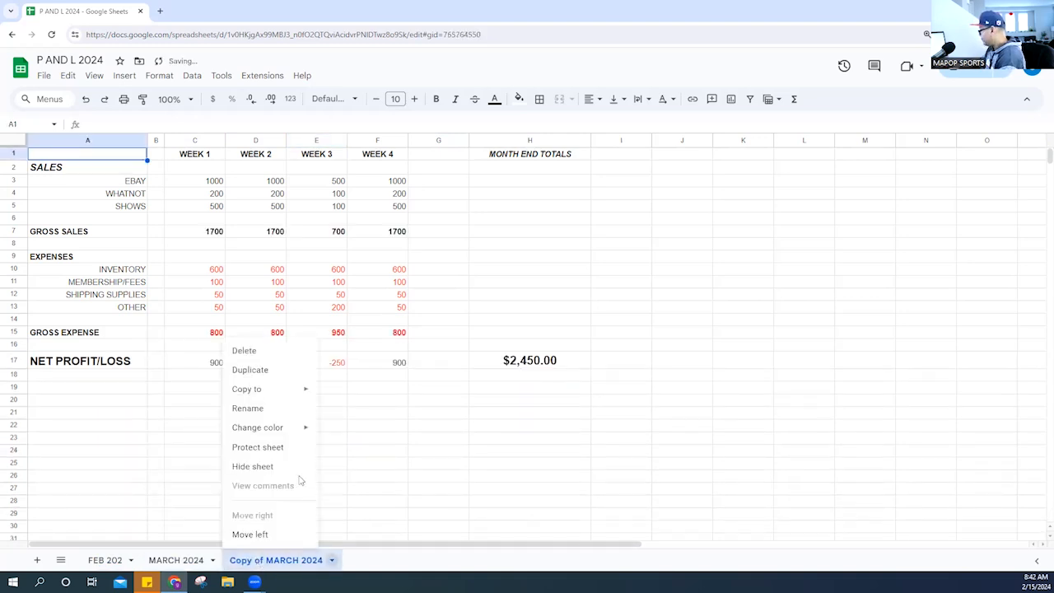
left_click(255, 411)
type("AP")
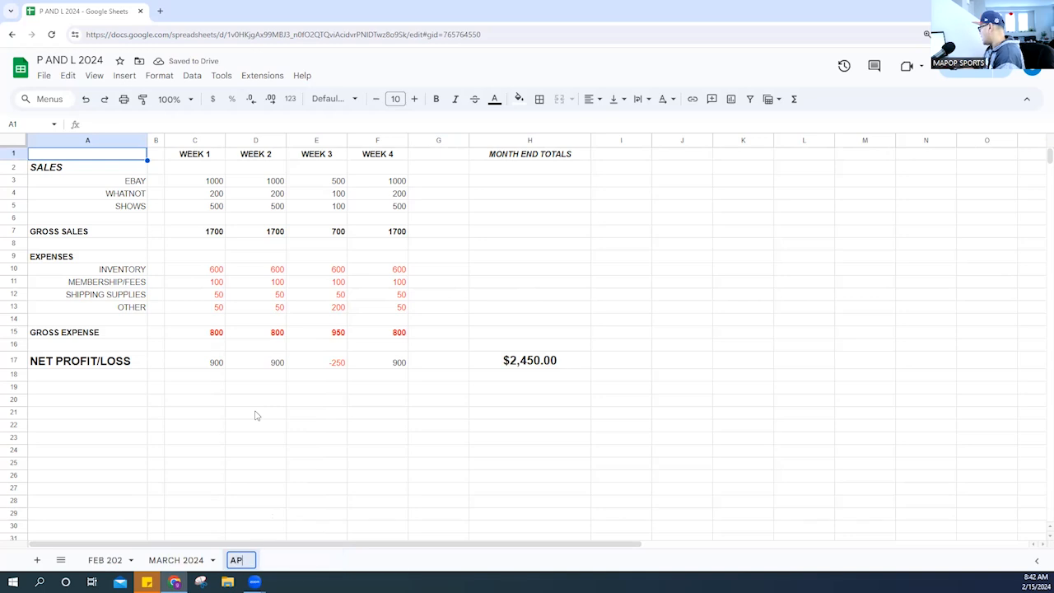
type("RIL 2024")
key("Return")
- Correct the first sheet's name to FEB 2024
left_click(99, 559)
right_click(99, 557)
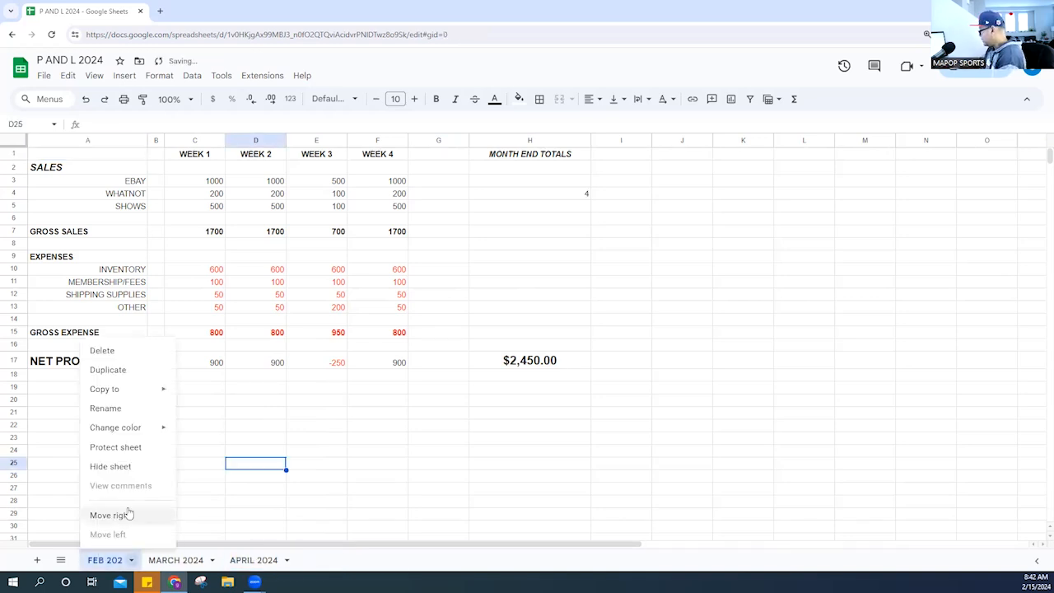
left_click(116, 410)
key("End")
type("4")
key("Return")
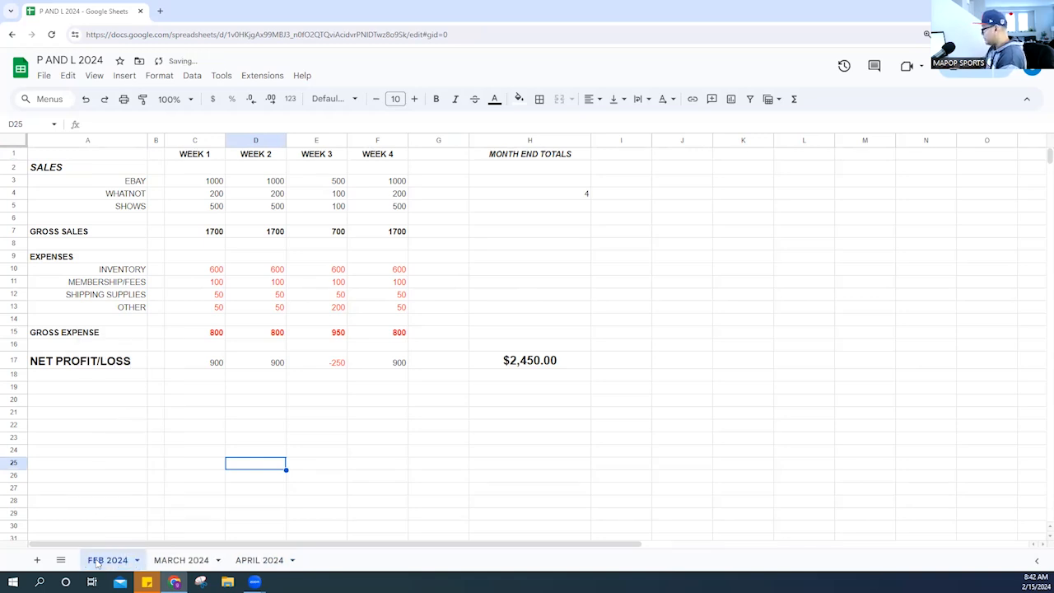
- Set the Week 3 EBAY sales in E3 of the MARCH 2024 sheet to 10000
left_click(181, 559)
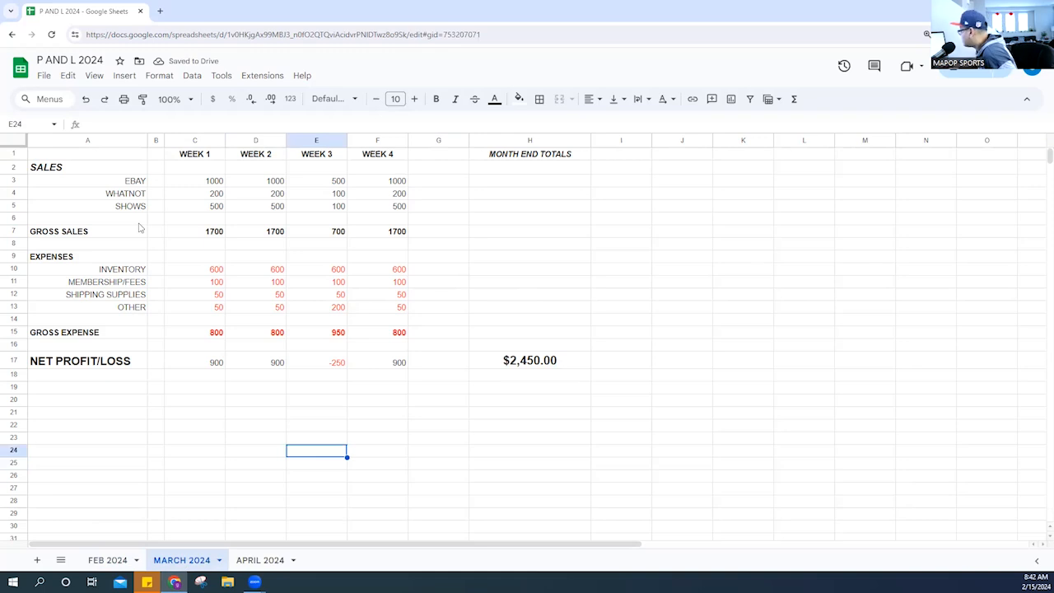
left_click(257, 560)
left_click(94, 562)
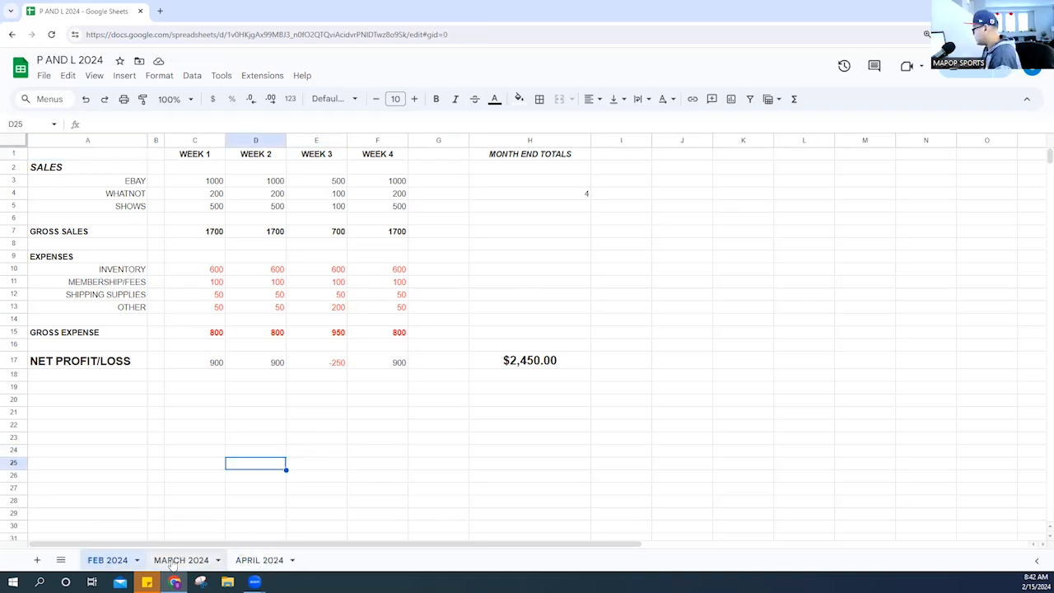
left_click(181, 560)
left_click(207, 183)
left_click(334, 187)
type("1000")
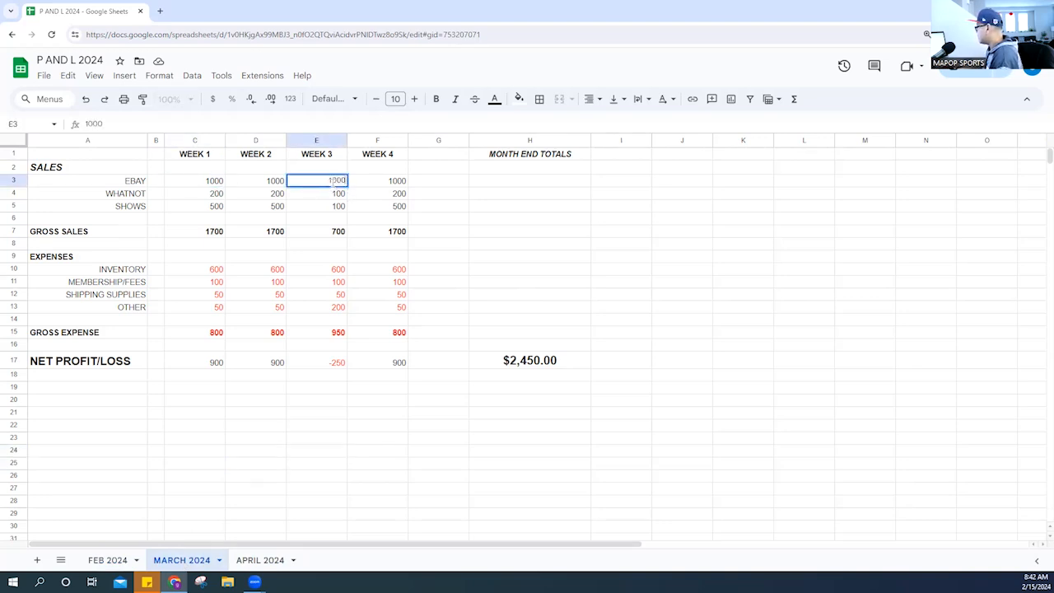
key("Return")
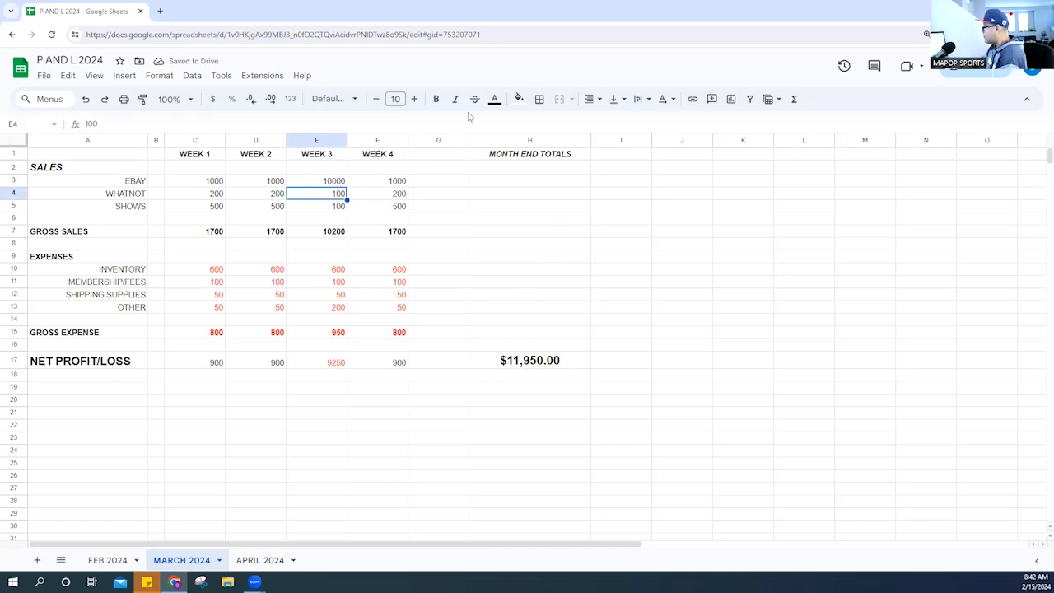
- On the APRIL 2024 sheet, set the EBAY sales to 100 for Week 3 and 2000 for Week 1
left_click(259, 560)
left_click(307, 184)
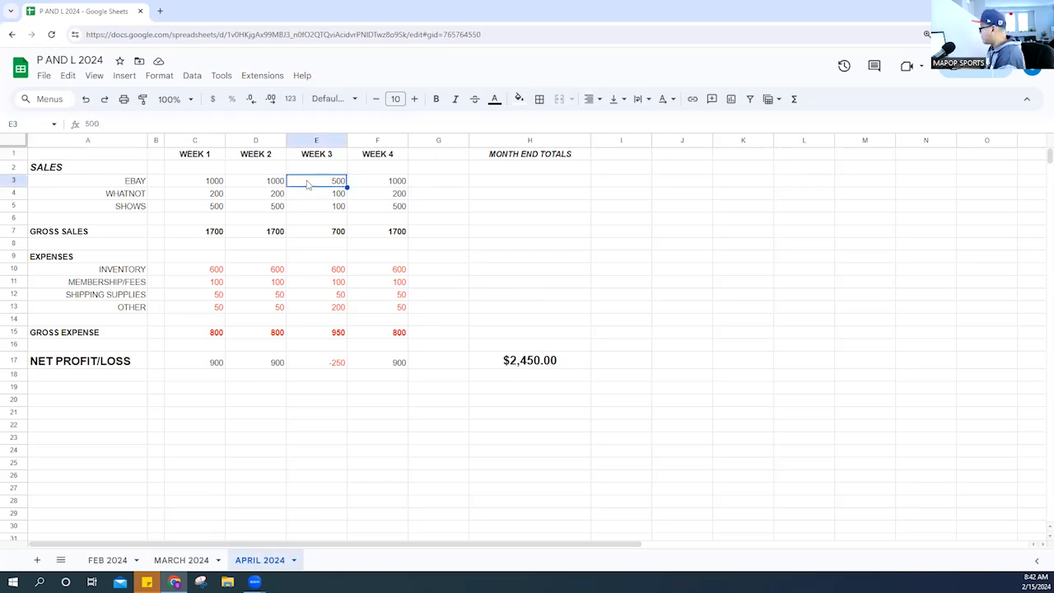
type("100")
key("Return")
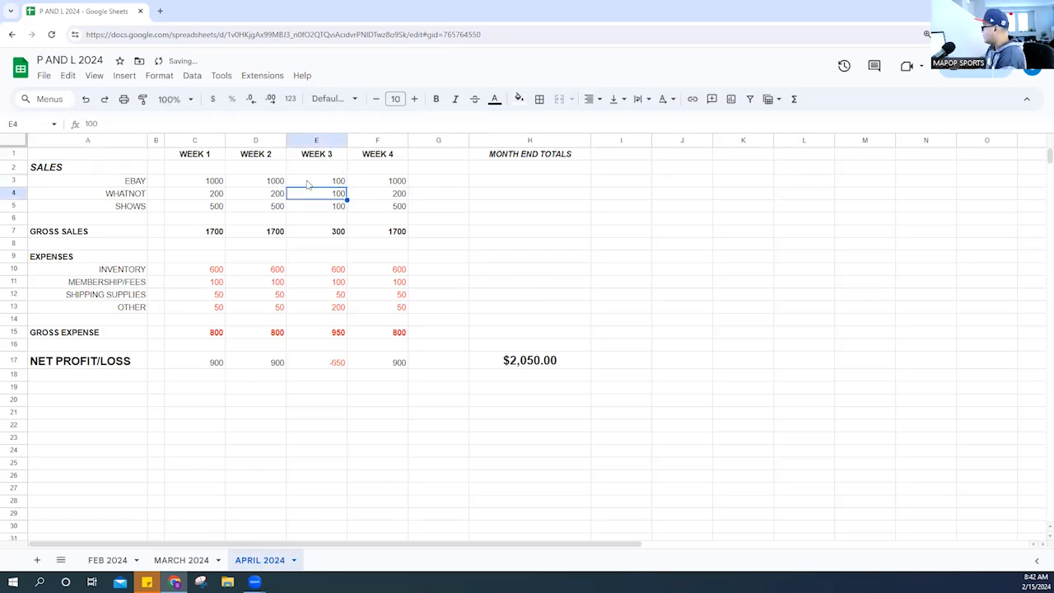
left_click(208, 181)
type("2000")
key("Return")
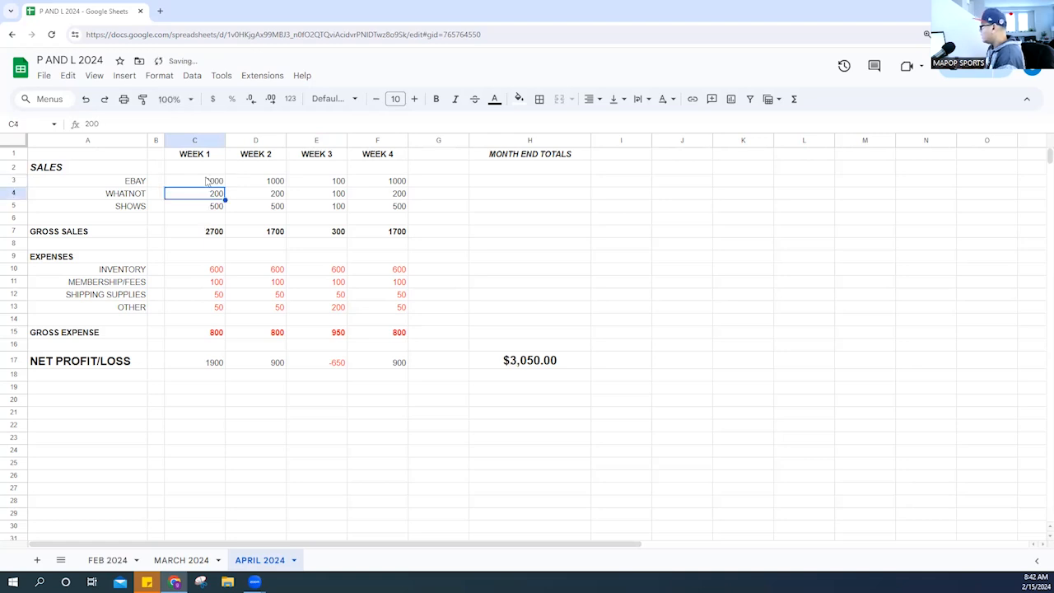
right_click(202, 451)
key("Escape")
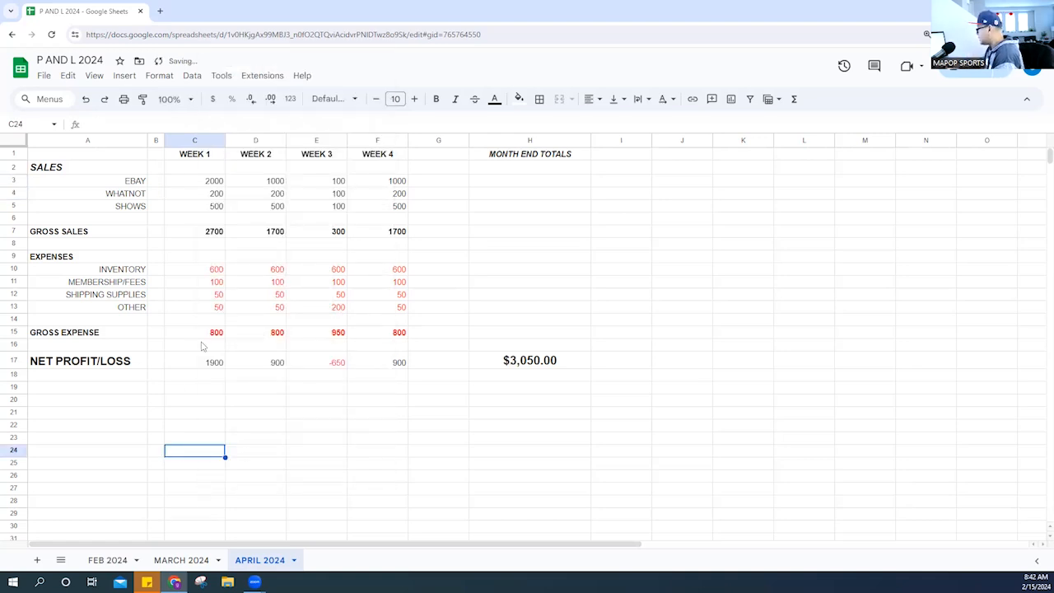
left_click(333, 364)
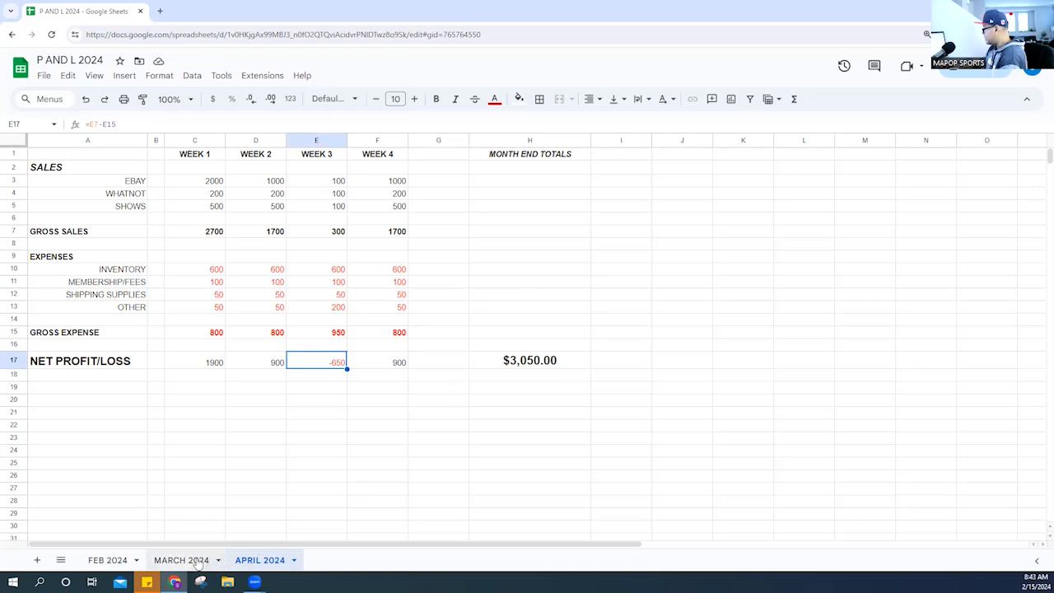
left_click(165, 561)
left_click(120, 560)
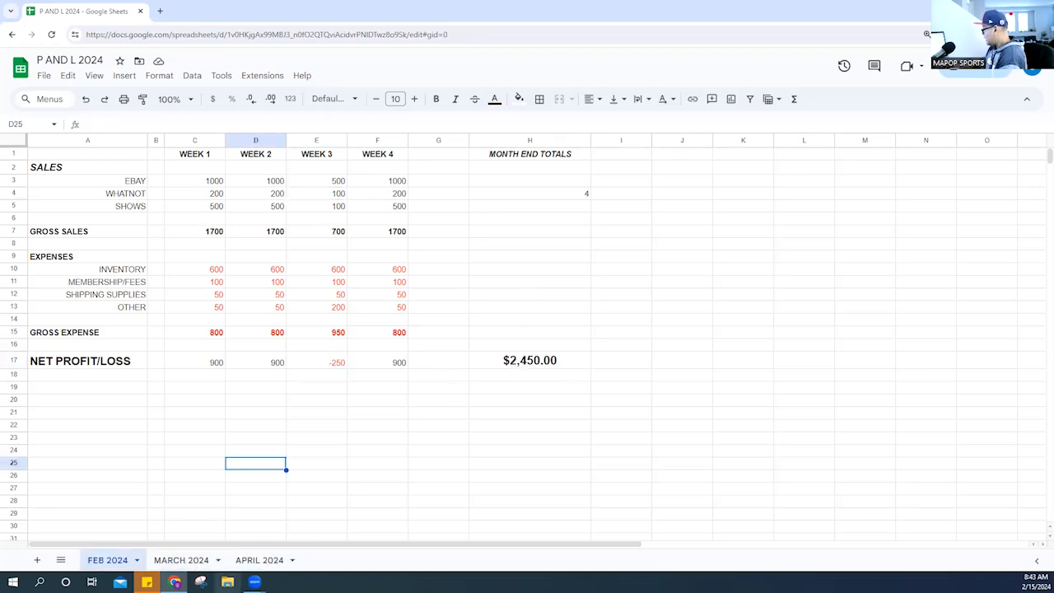
left_click(266, 561)
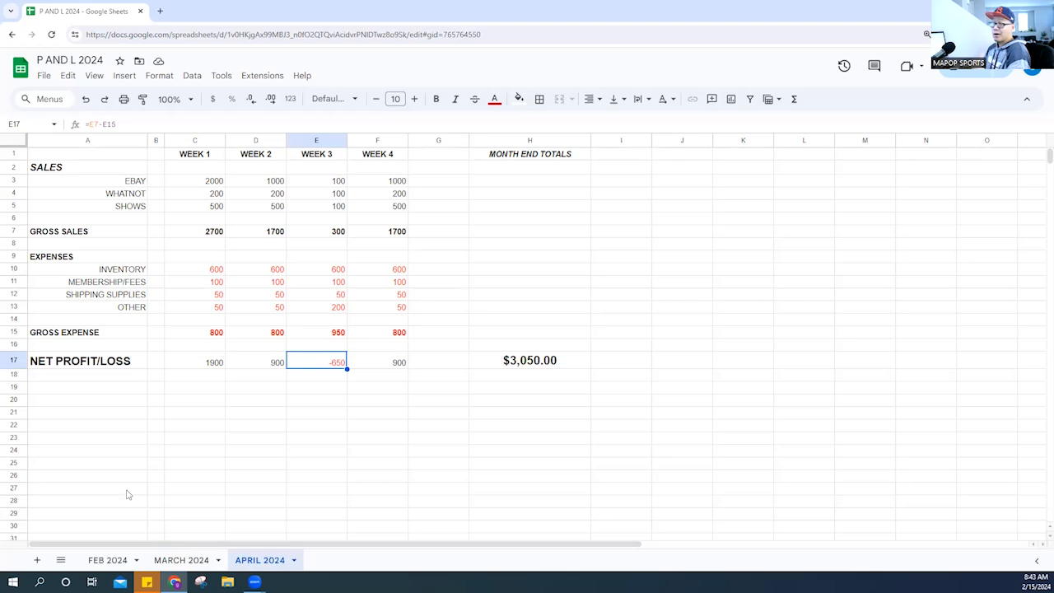
- Add a new blank sheet and name it P AND L 2024
left_click(37, 560)
right_click(334, 566)
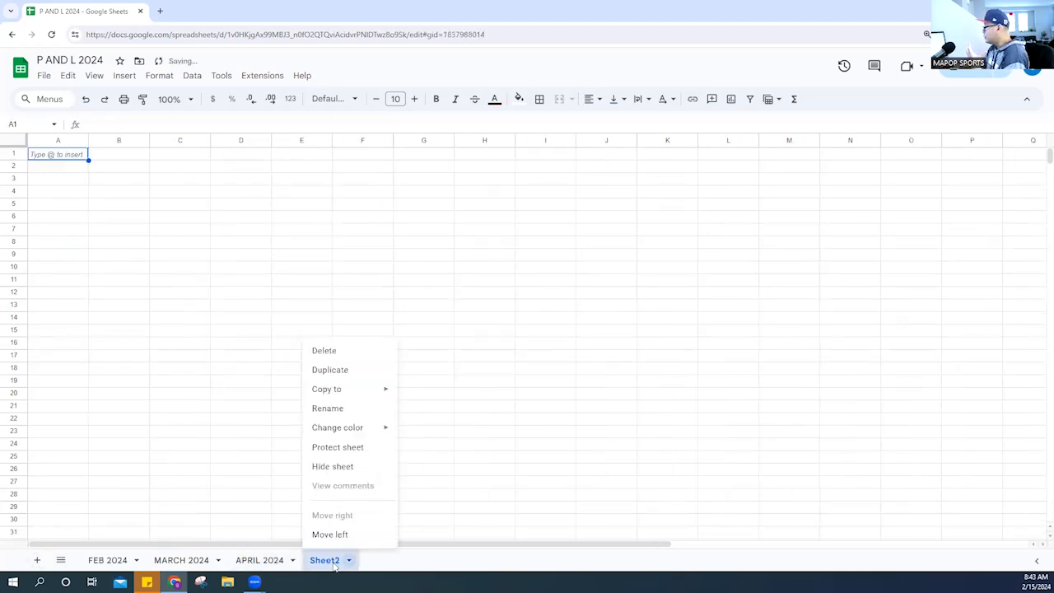
left_click(341, 415)
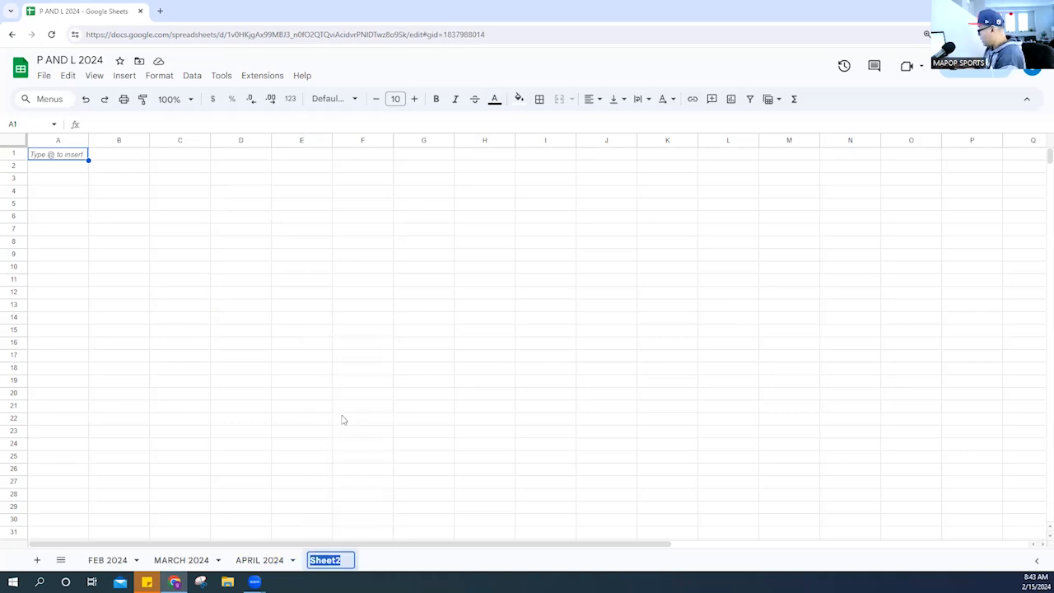
type("P AND L ")
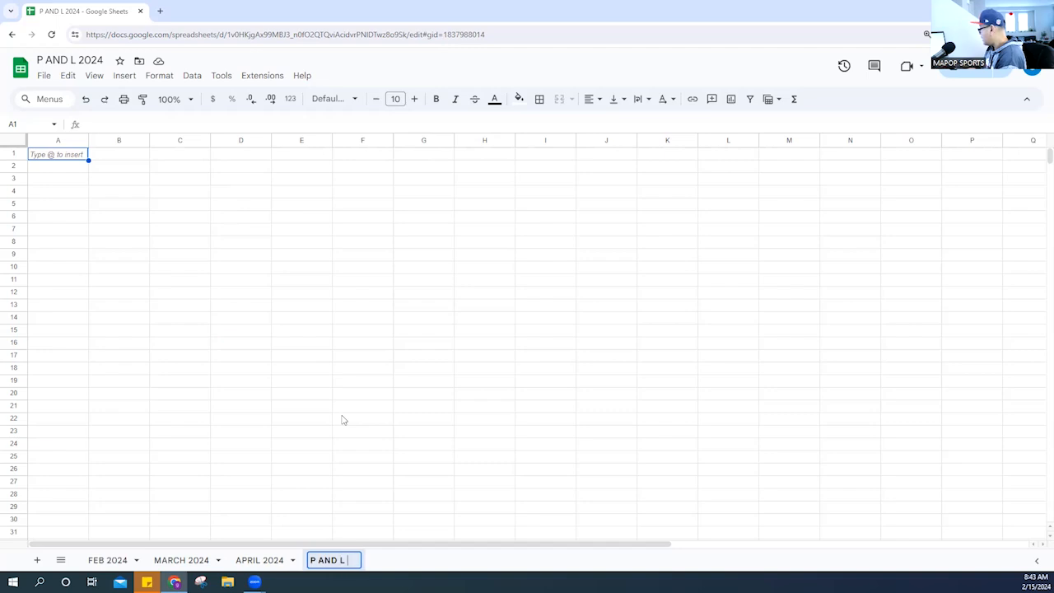
type("202")
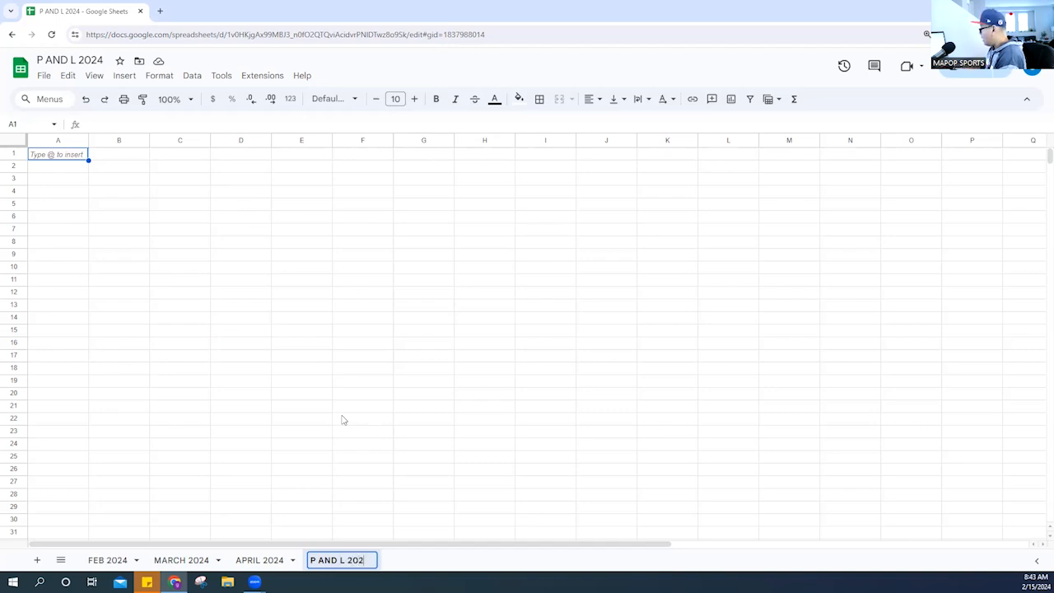
type("4")
key("Return")
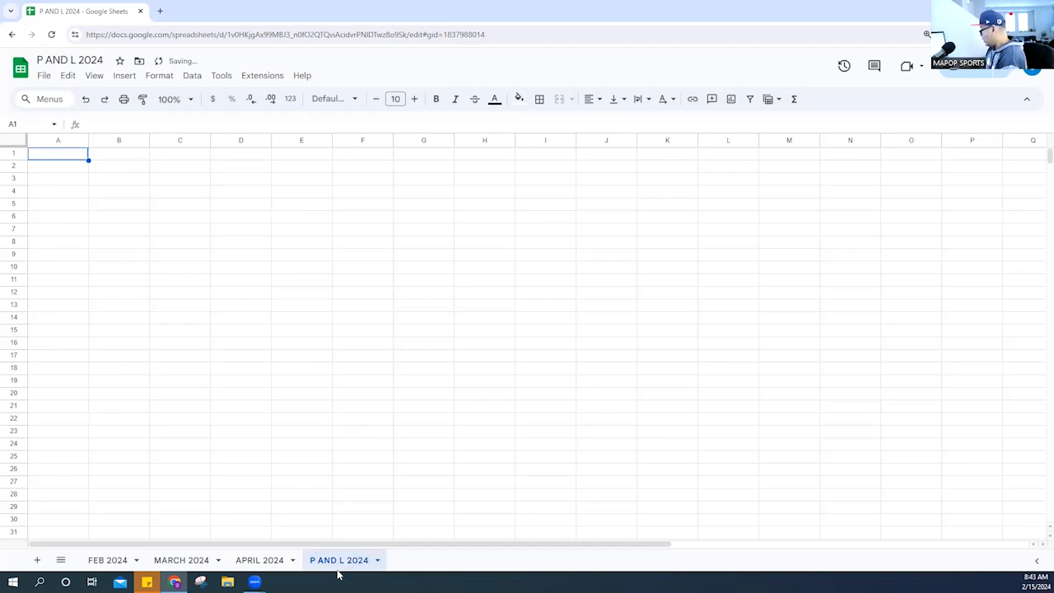
left_click(53, 168)
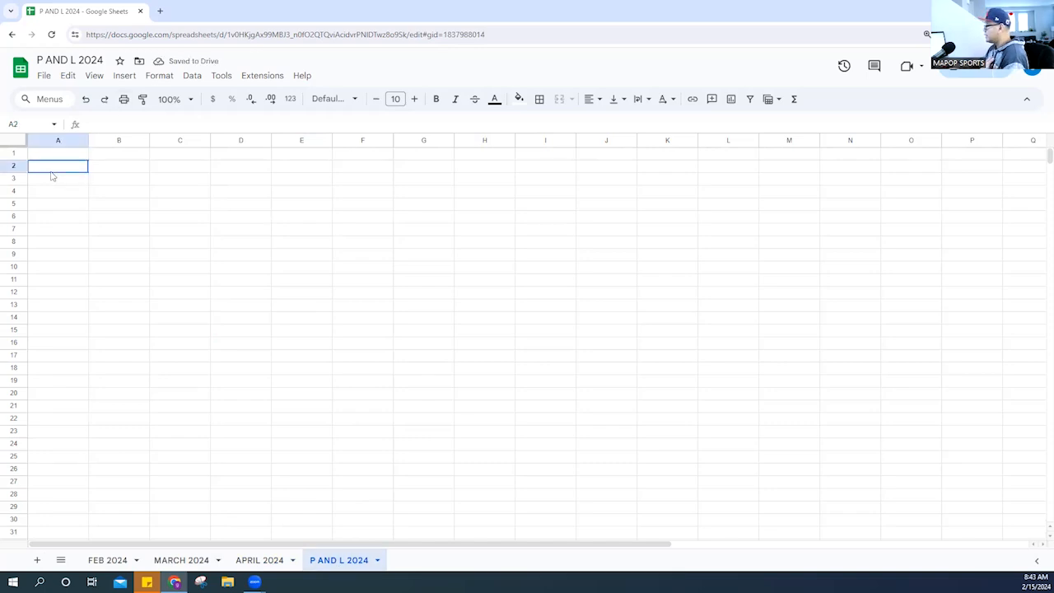
left_click(115, 561)
left_click(169, 564)
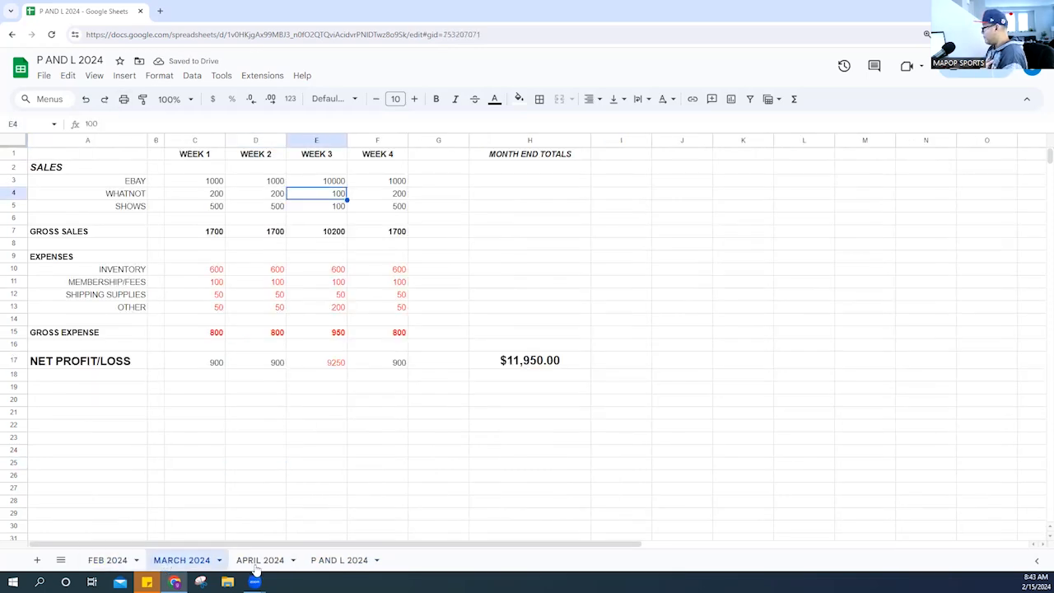
left_click(257, 564)
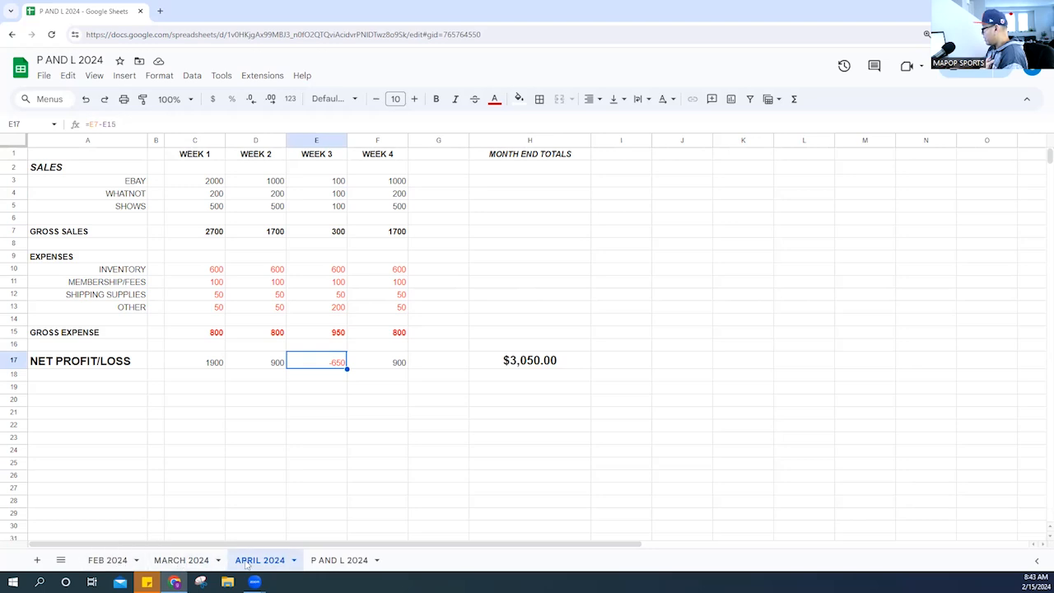
left_click(338, 563)
- List the months JANUARY through DECEMBER in A1:A12, entering the first two and autofilling the rest
left_click(71, 158)
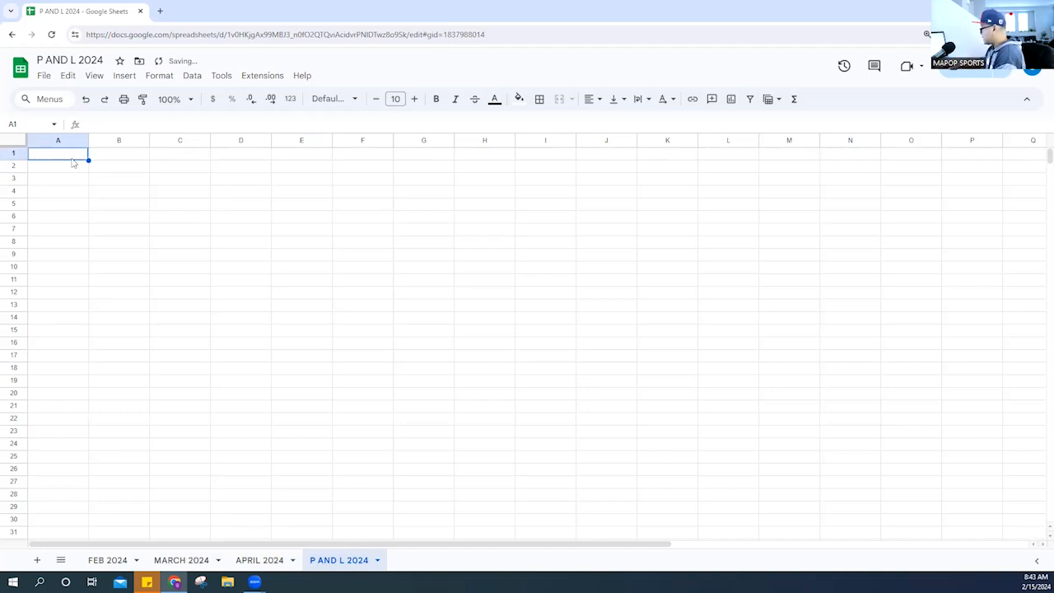
type("JANUARY")
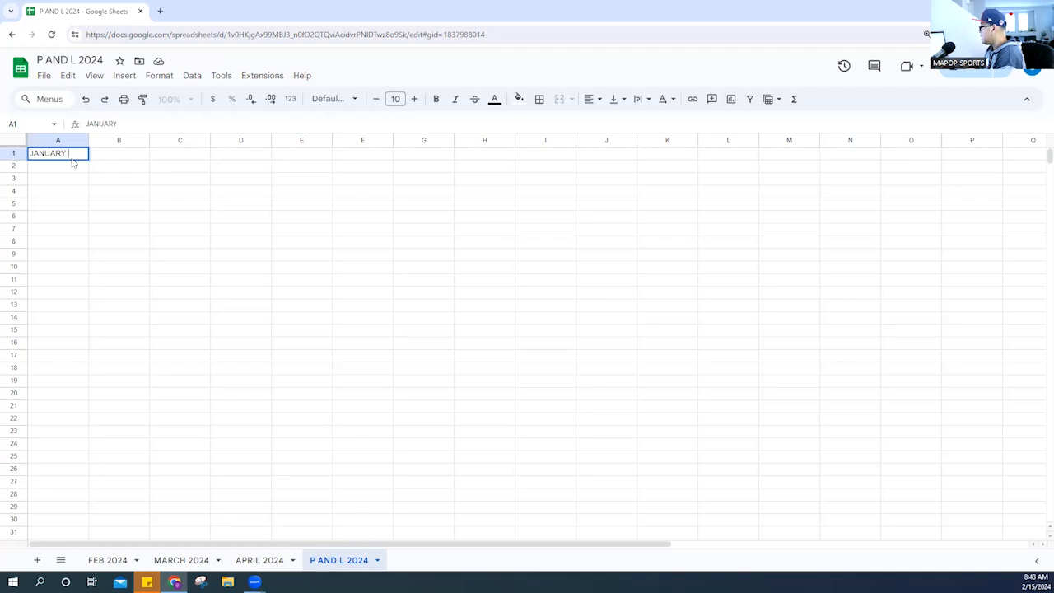
key("Return")
type("FEBRUARY")
key("Return")
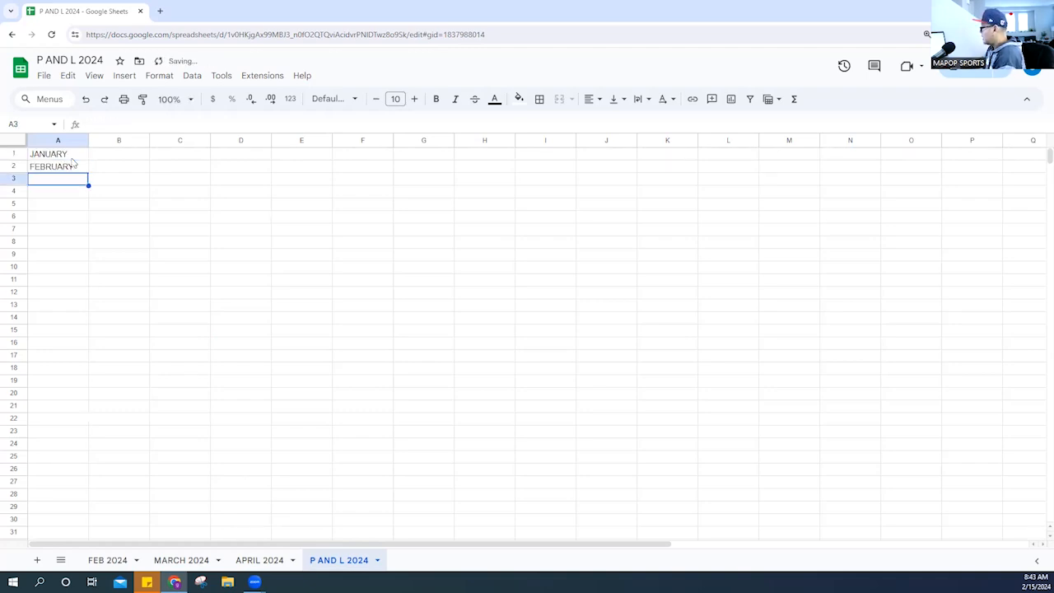
left_click(75, 172)
left_click_drag(87, 175, 72, 293)
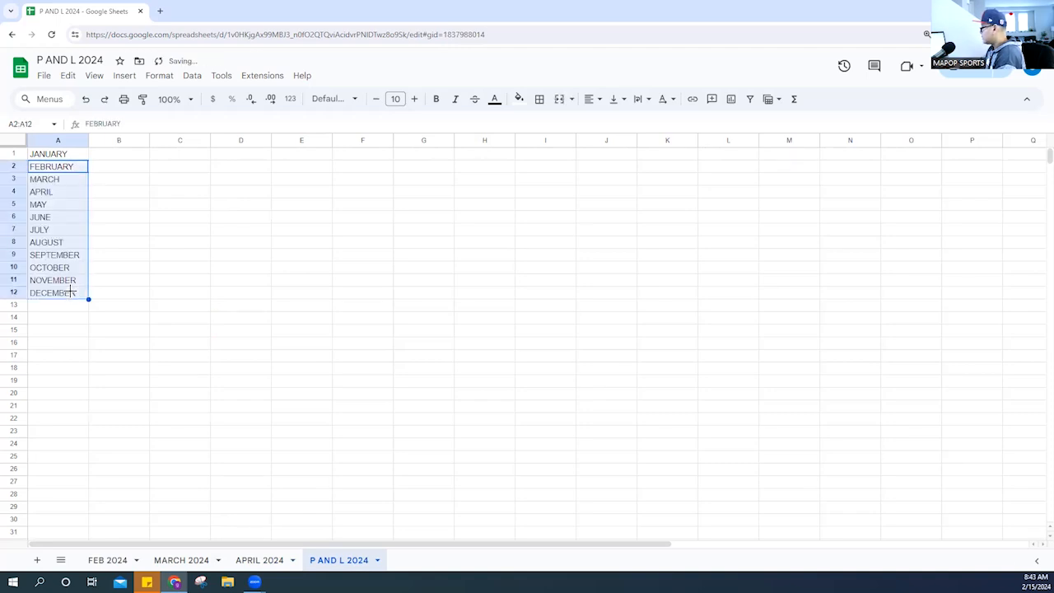
- Widen column A of the P AND L 2024 sheet and select the whole column
left_click(114, 219)
left_click_drag(90, 140, 125, 140)
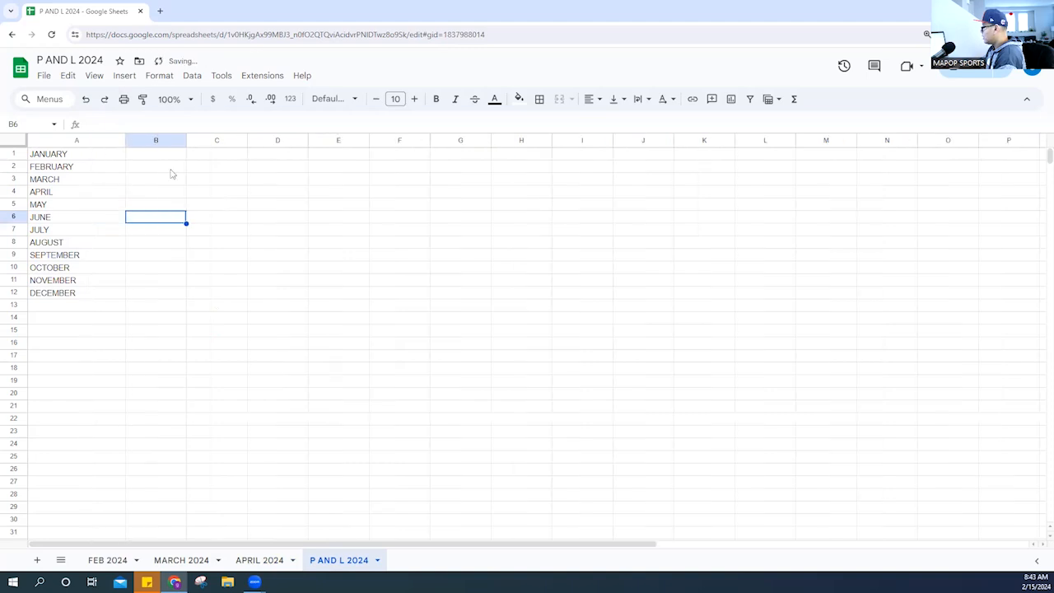
left_click(168, 155)
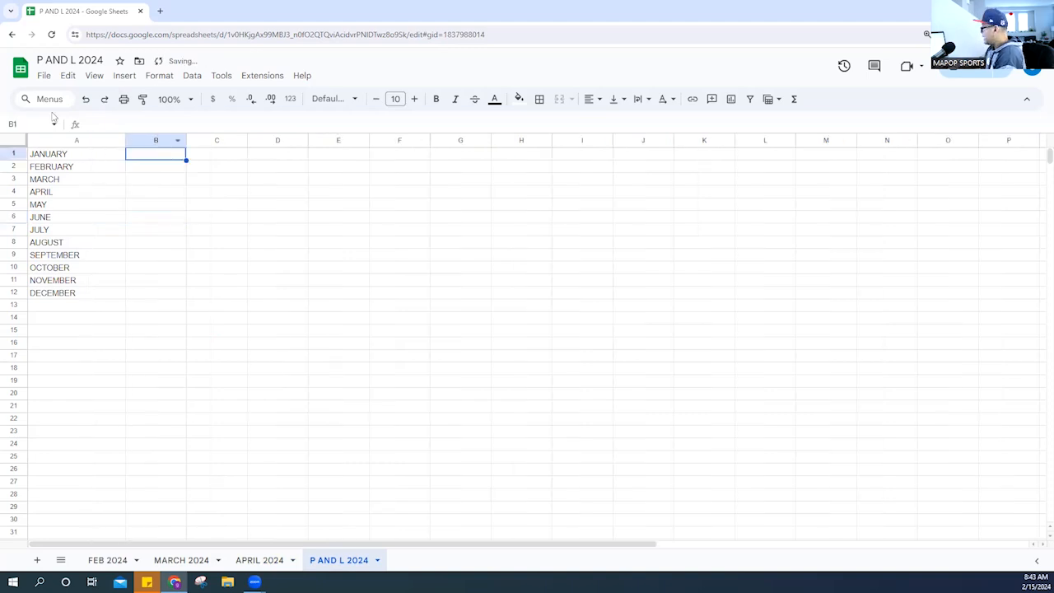
left_click(73, 138)
right_click(72, 140)
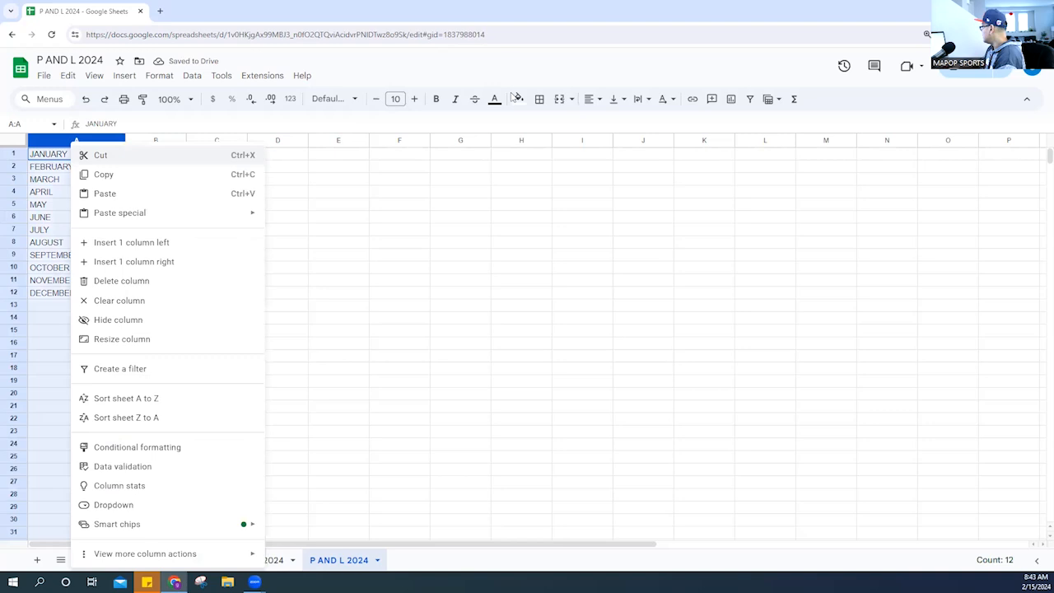
left_click(593, 99)
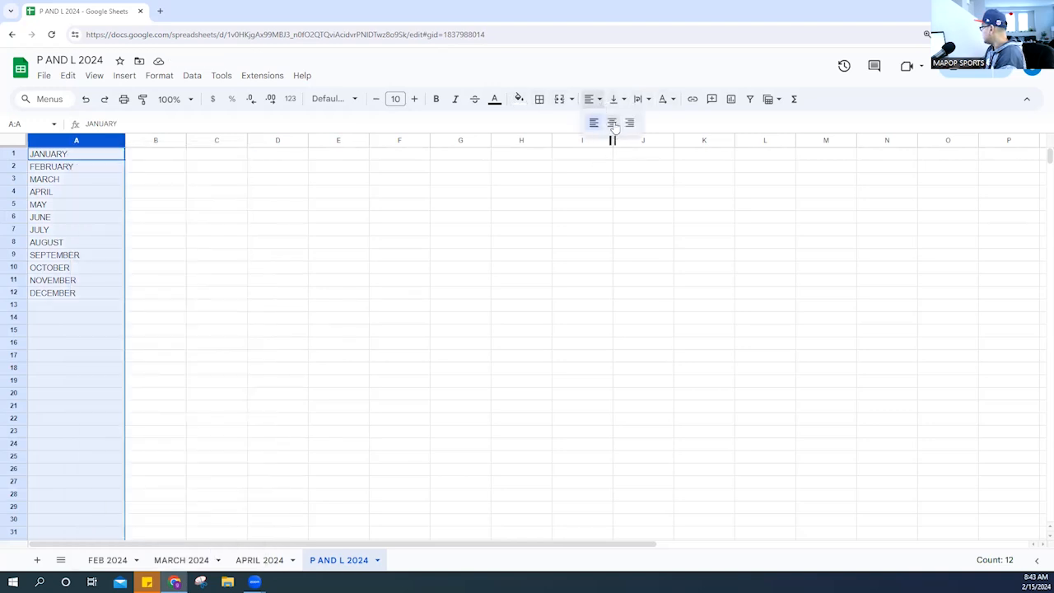
left_click(612, 122)
left_click(593, 98)
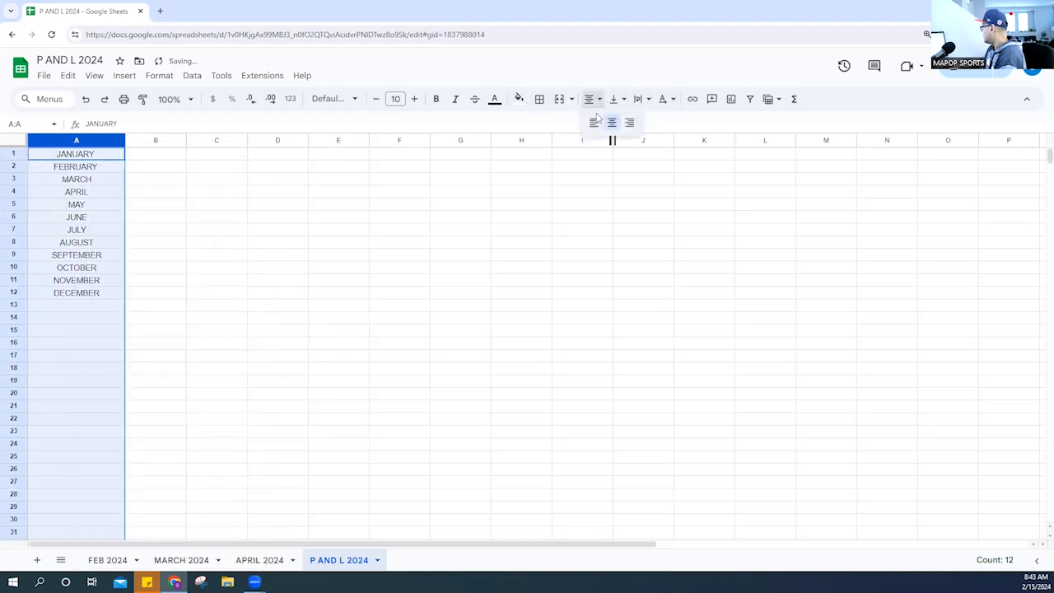
left_click(594, 121)
- Make the month names in column A bold and italic
left_click(438, 101)
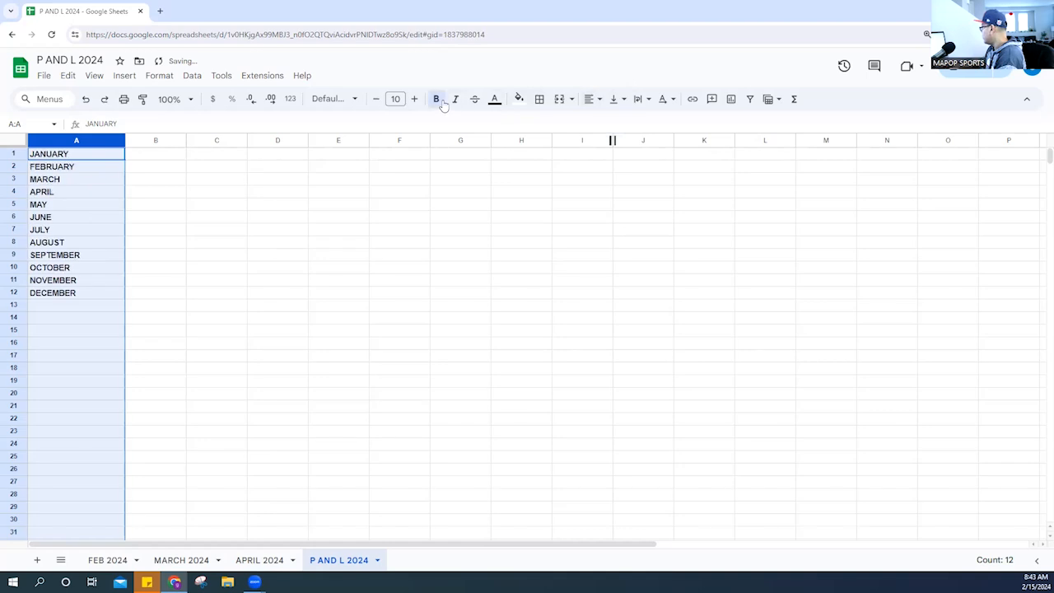
left_click(455, 99)
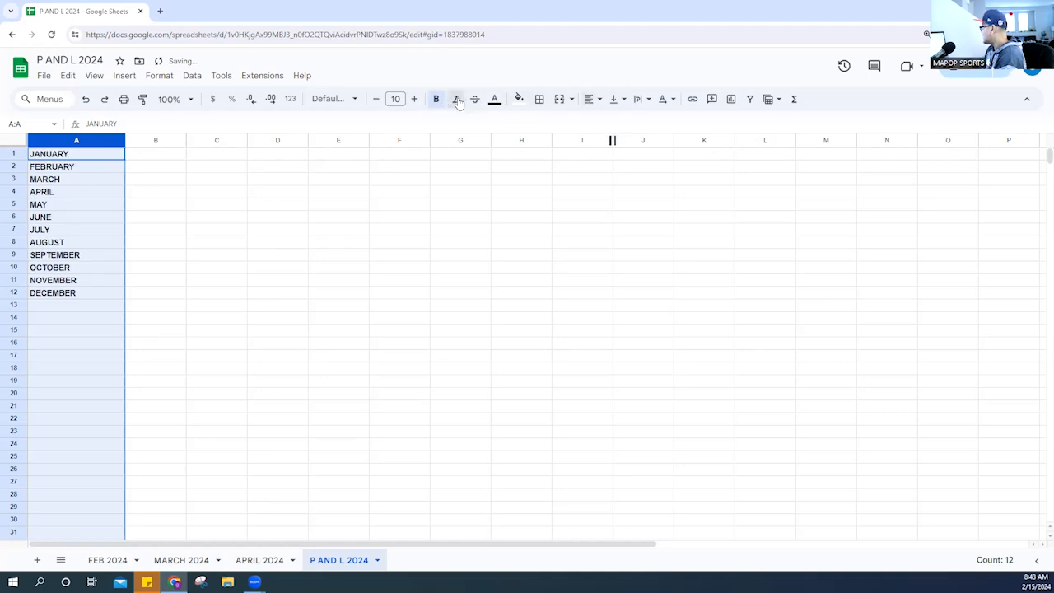
left_click(107, 170)
left_click(148, 156)
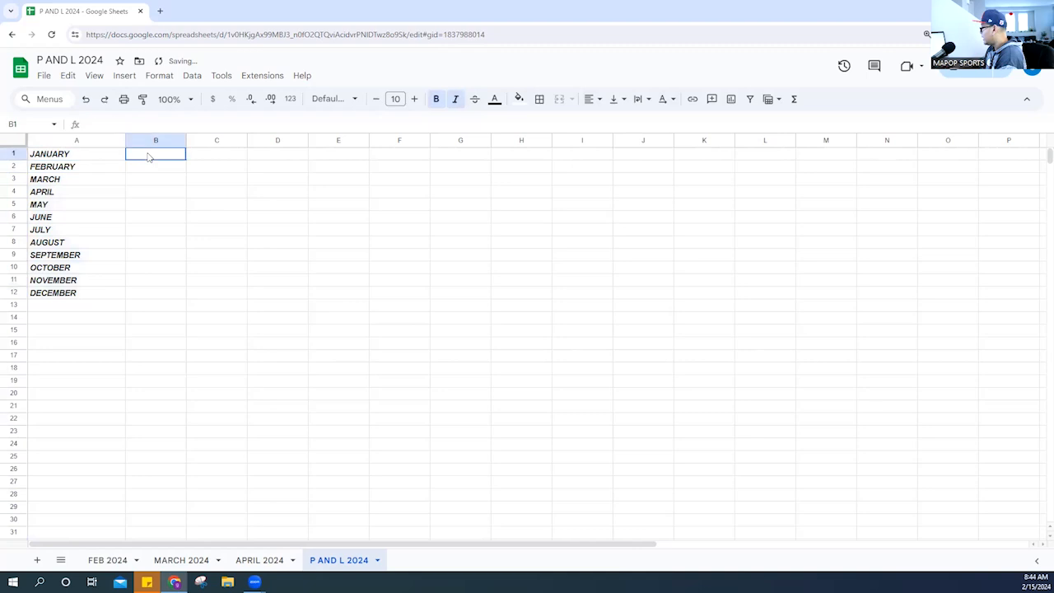
type("=")
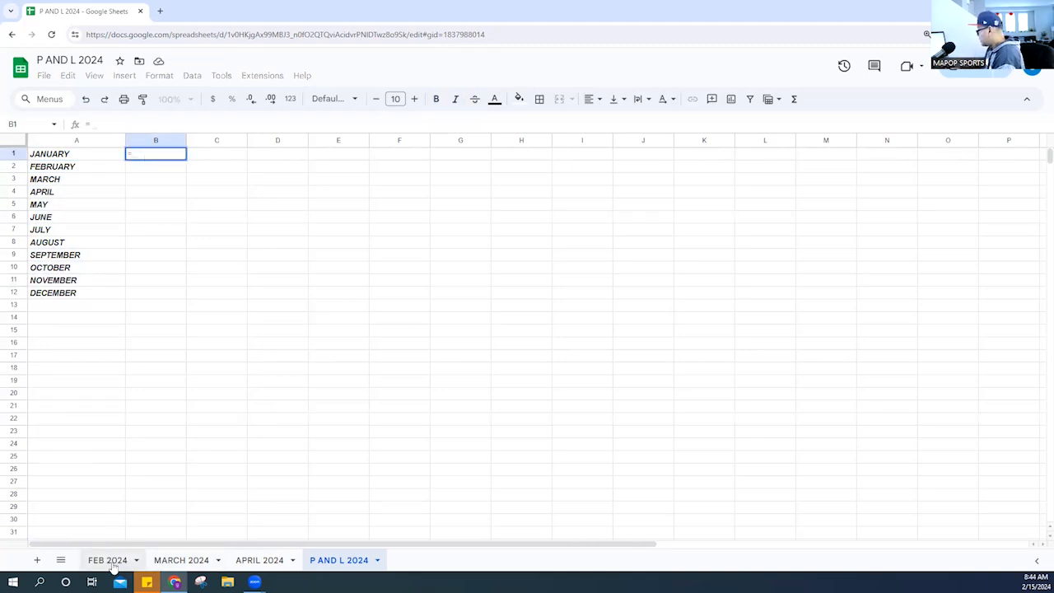
key("Escape")
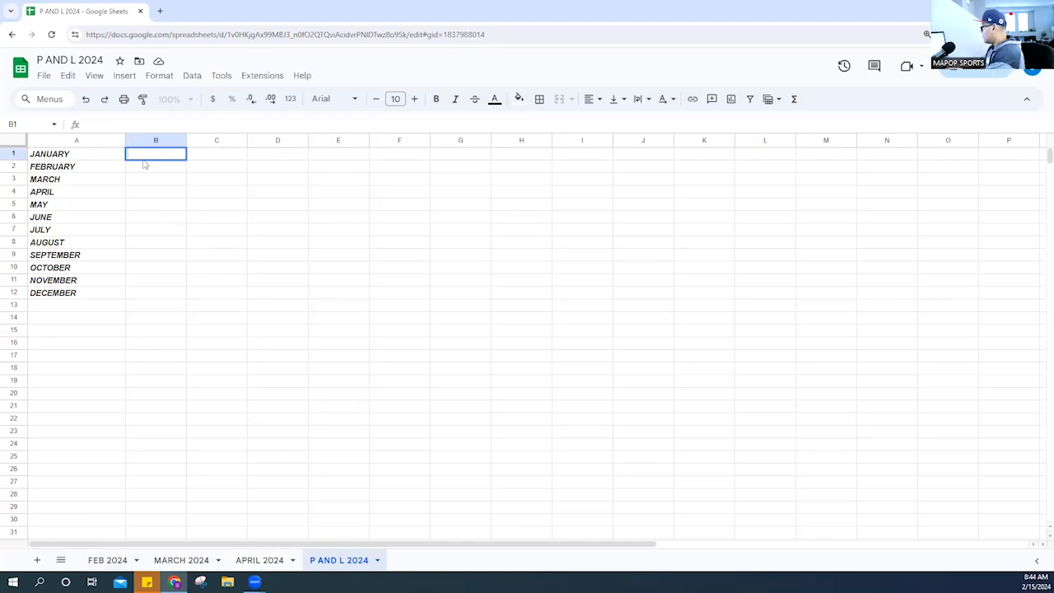
- Link the FEBRUARY cell B2 to the month-end net total in H17 of the FEB 2024 sheet
left_click(142, 167)
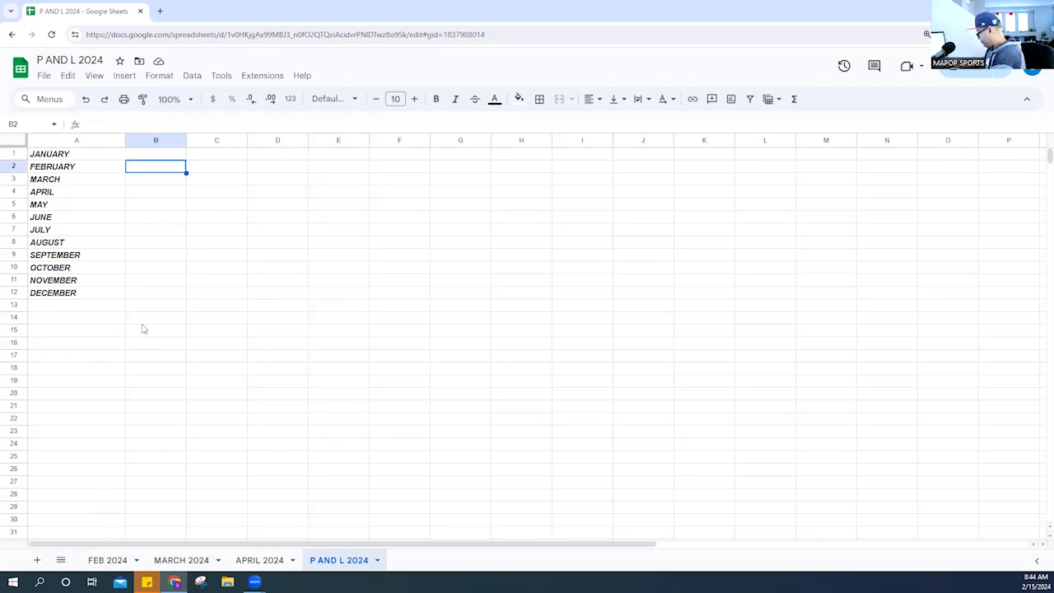
type("=")
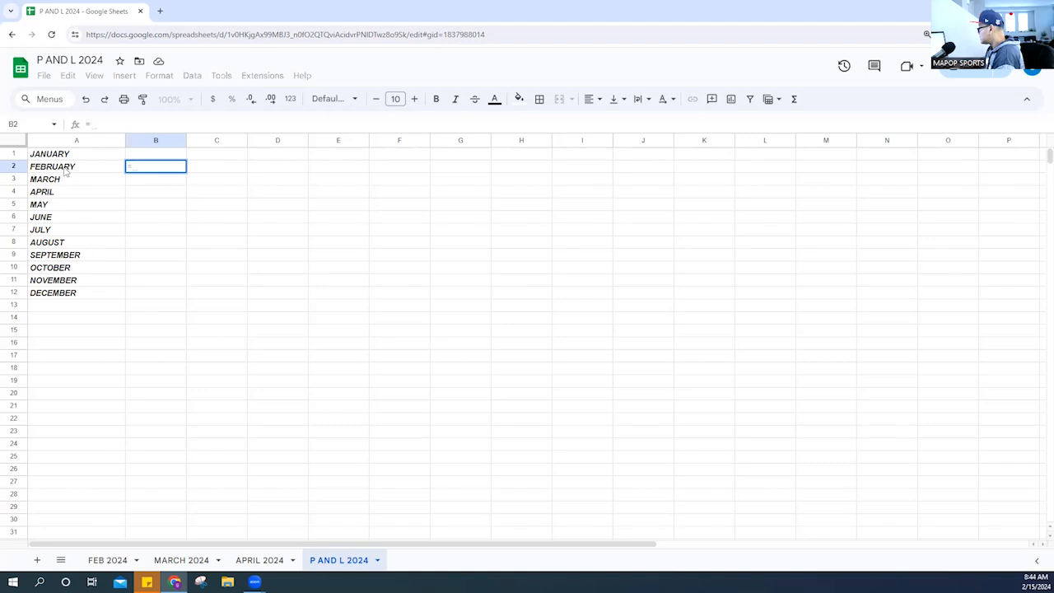
left_click(115, 565)
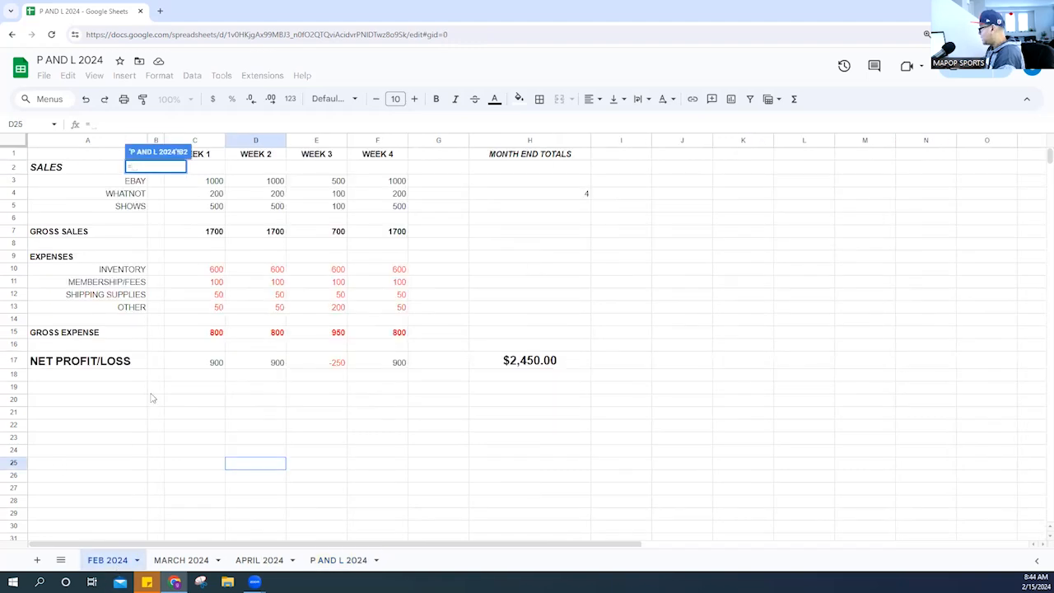
left_click(524, 363)
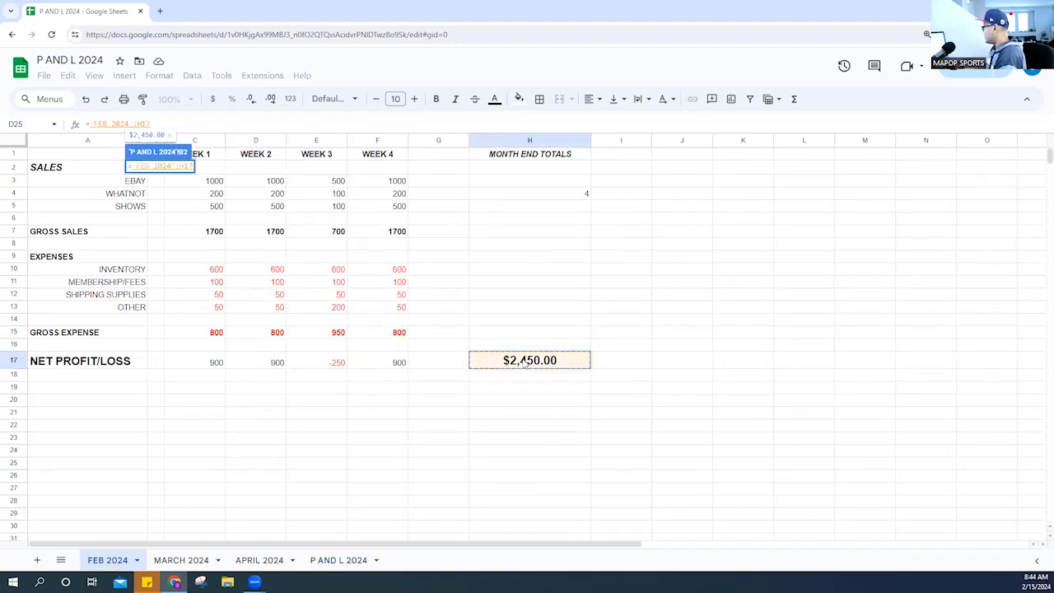
key("Return")
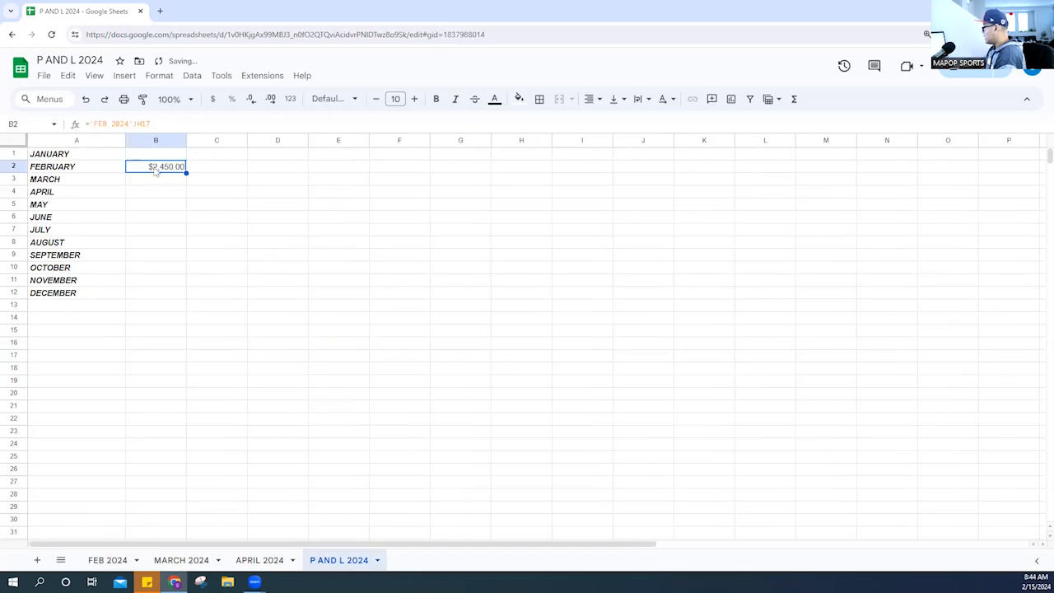
left_click(157, 179)
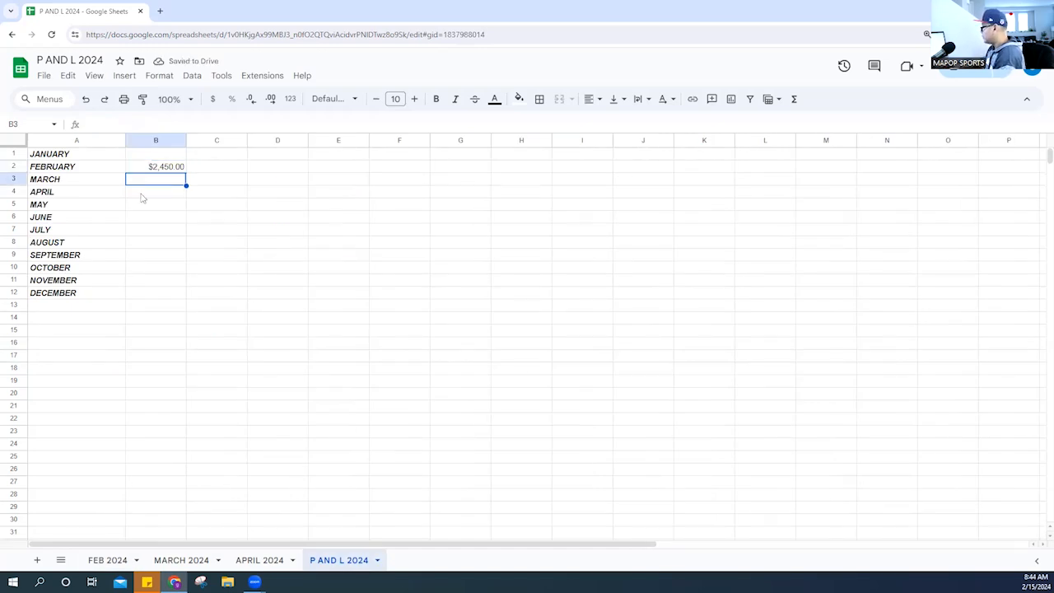
- Link the MARCH cell B3 to the month-end net total in H17 of the MARCH 2024 sheet
type("=")
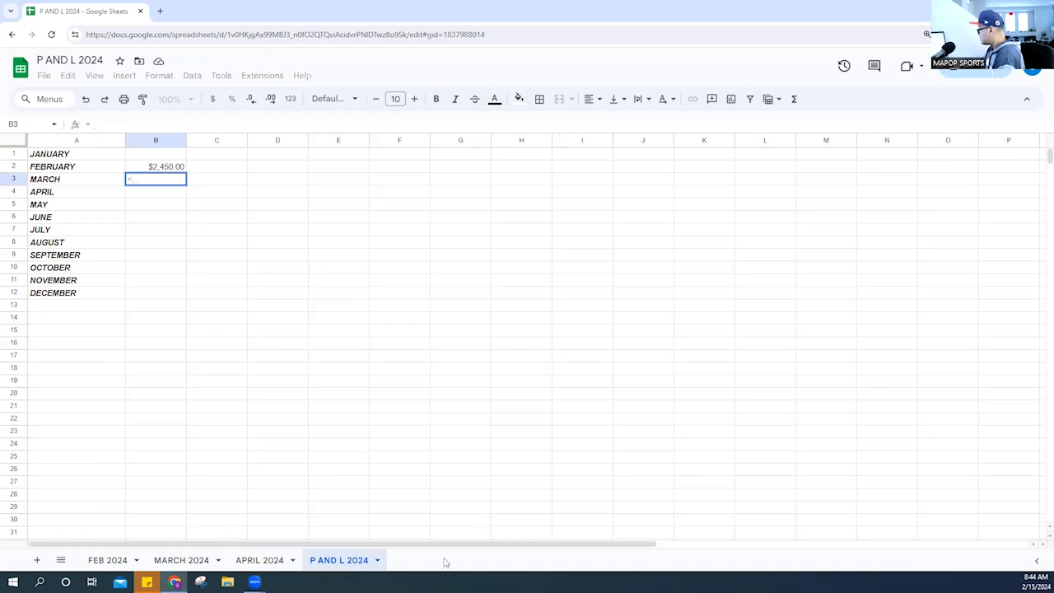
left_click(181, 560)
left_click(511, 364)
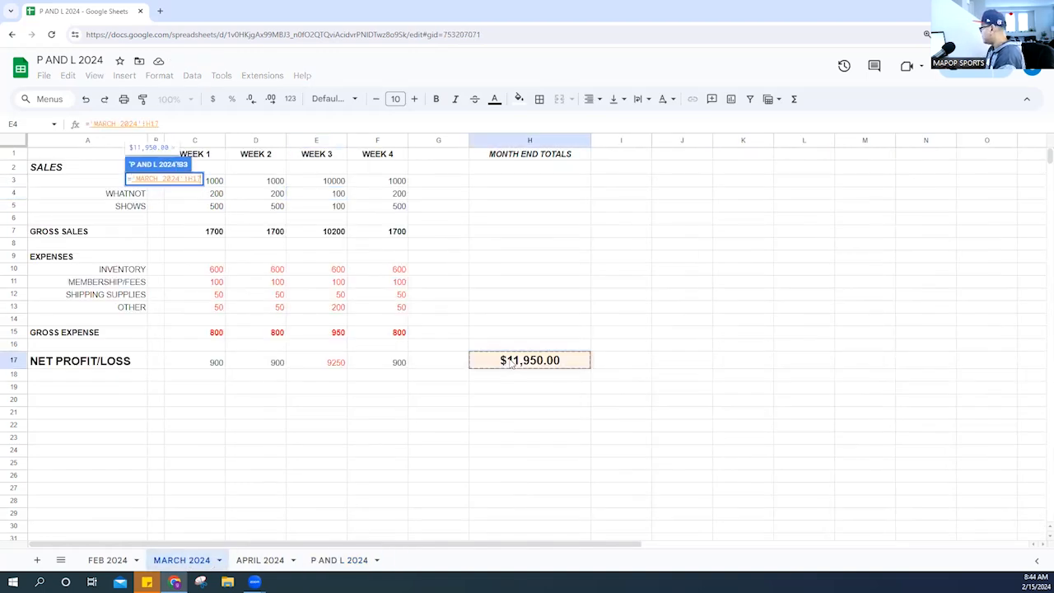
key("Return")
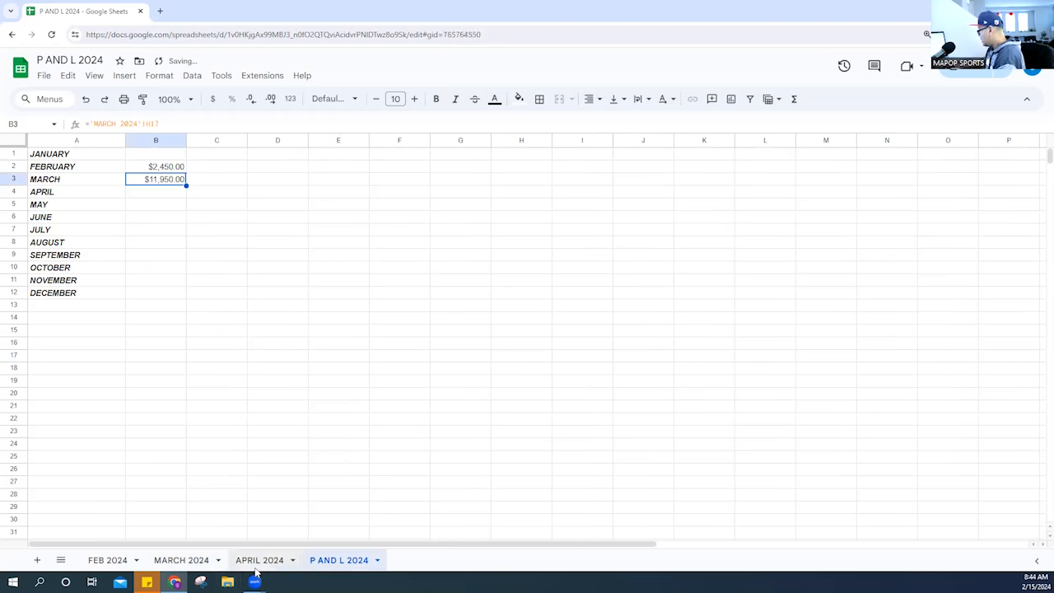
- Link the APRIL cell B4 to the month-end net total in H17 of the APRIL 2024 sheet
left_click(260, 560)
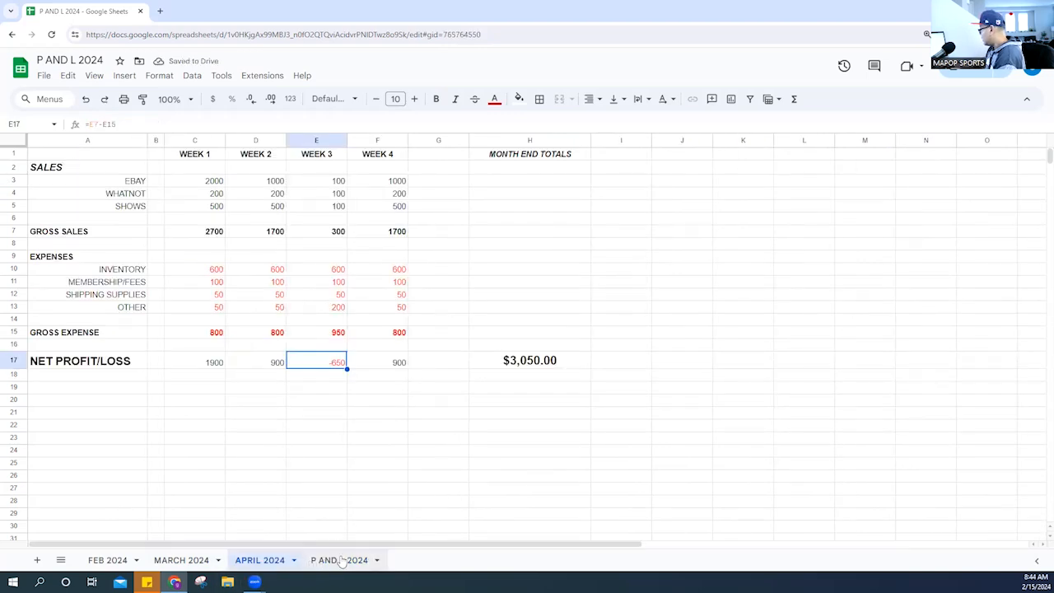
left_click(339, 560)
left_click(156, 194)
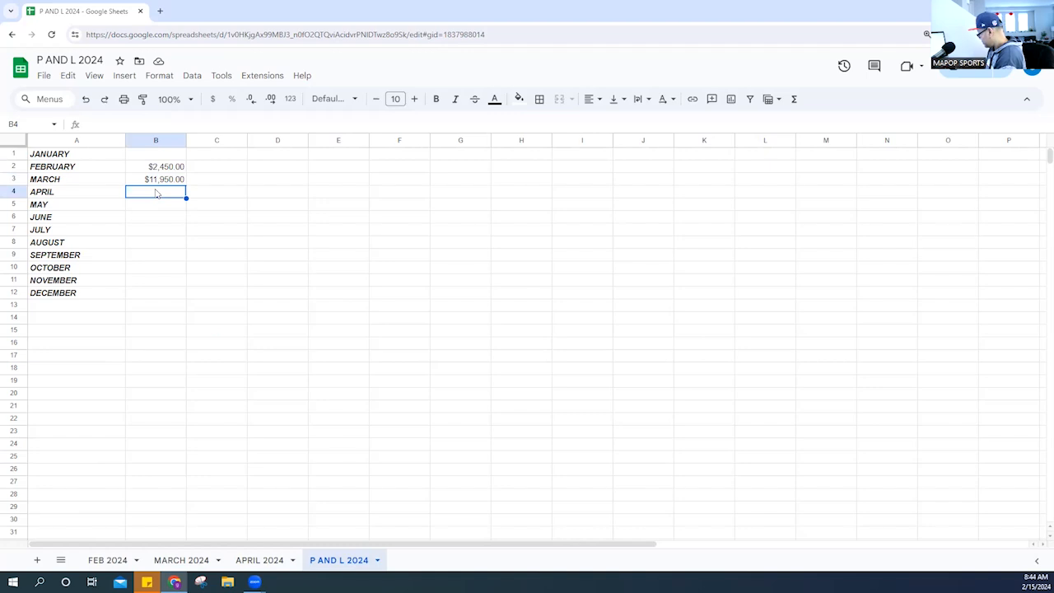
type("=")
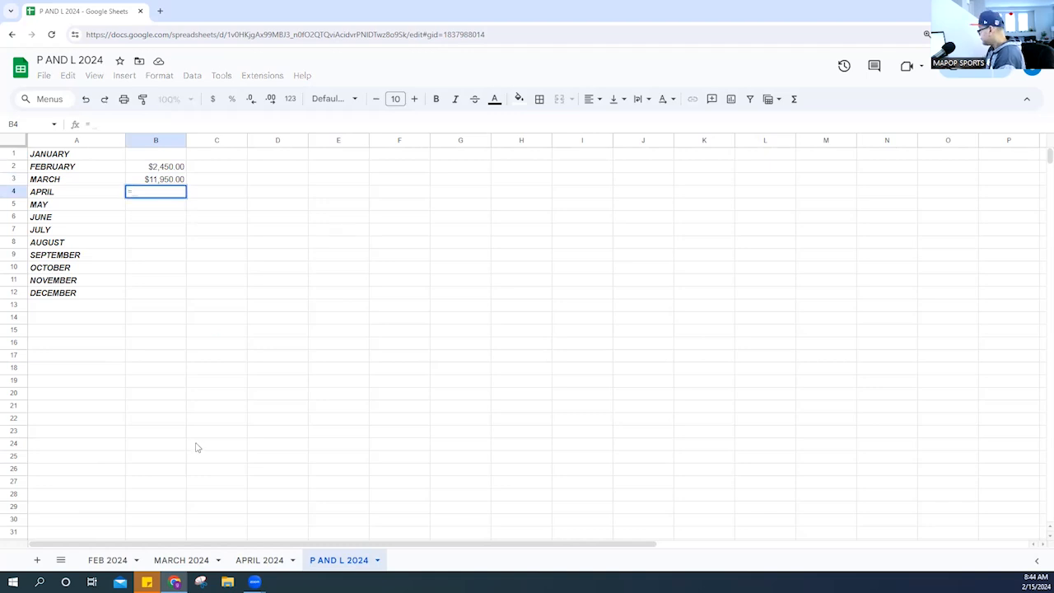
left_click(260, 560)
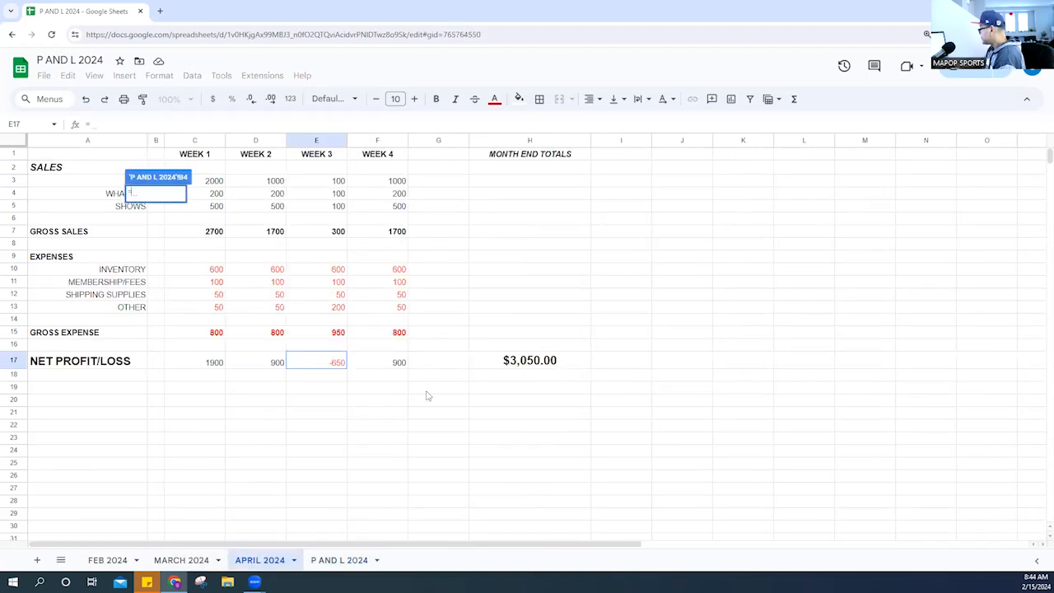
left_click(511, 367)
key("Tab")
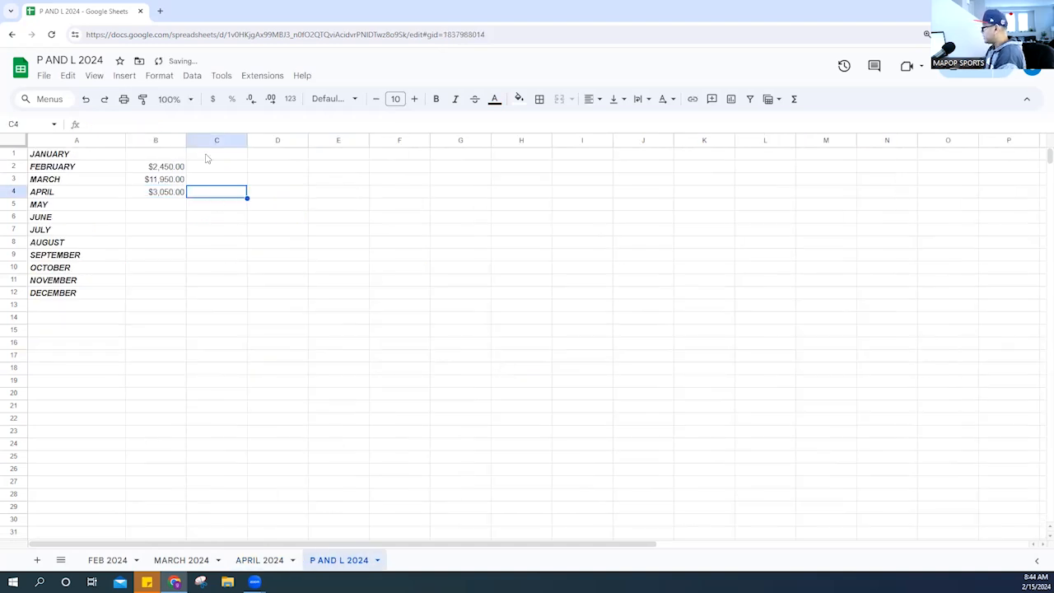
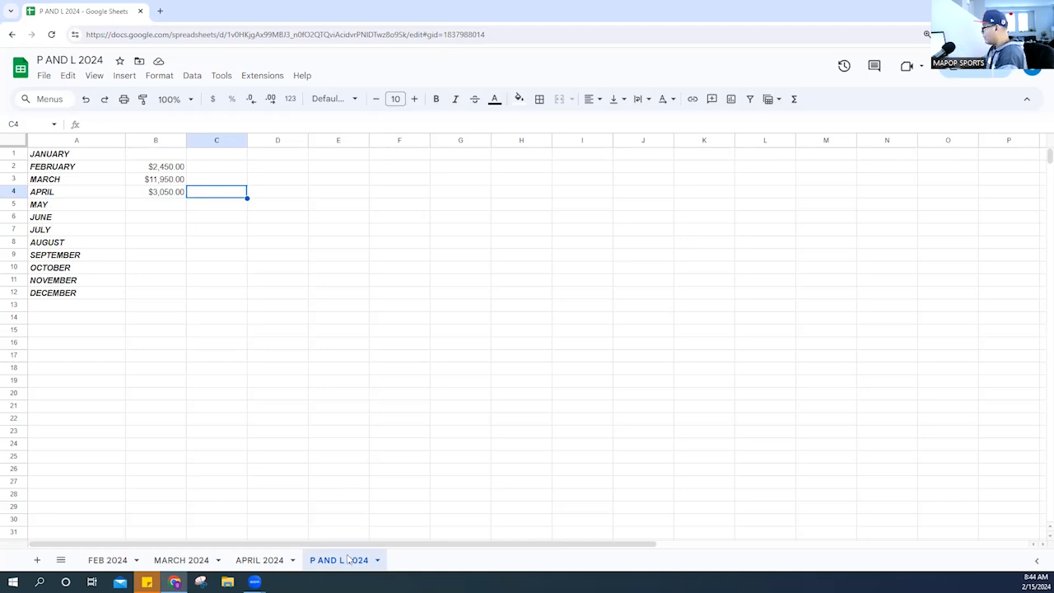
- Enter the label TOTAL SALES/LOSS in A14 and widen column A slightly
left_click(47, 323)
type("TOTA")
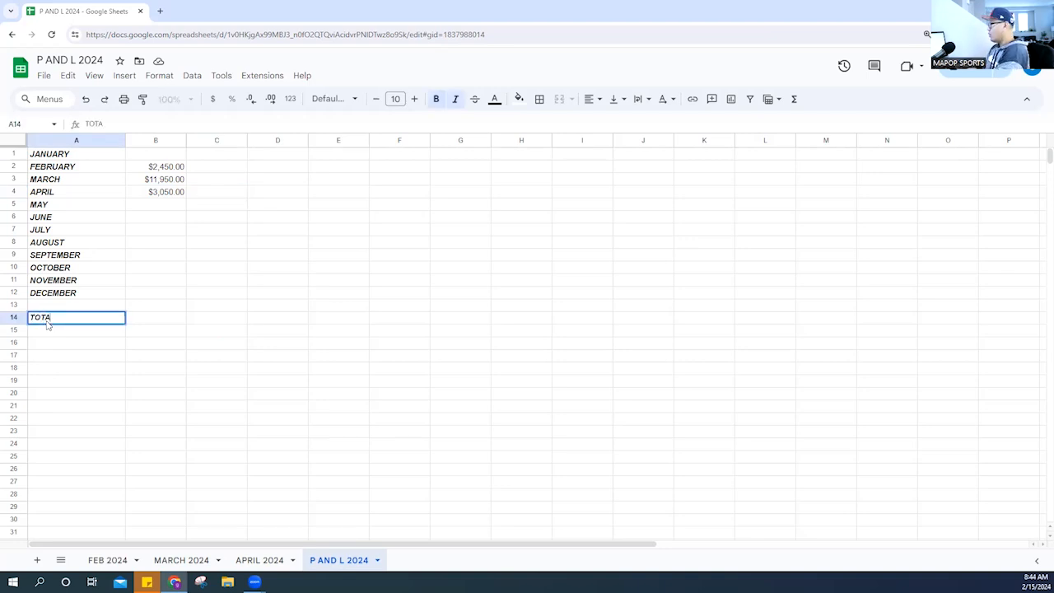
type("L SALES")
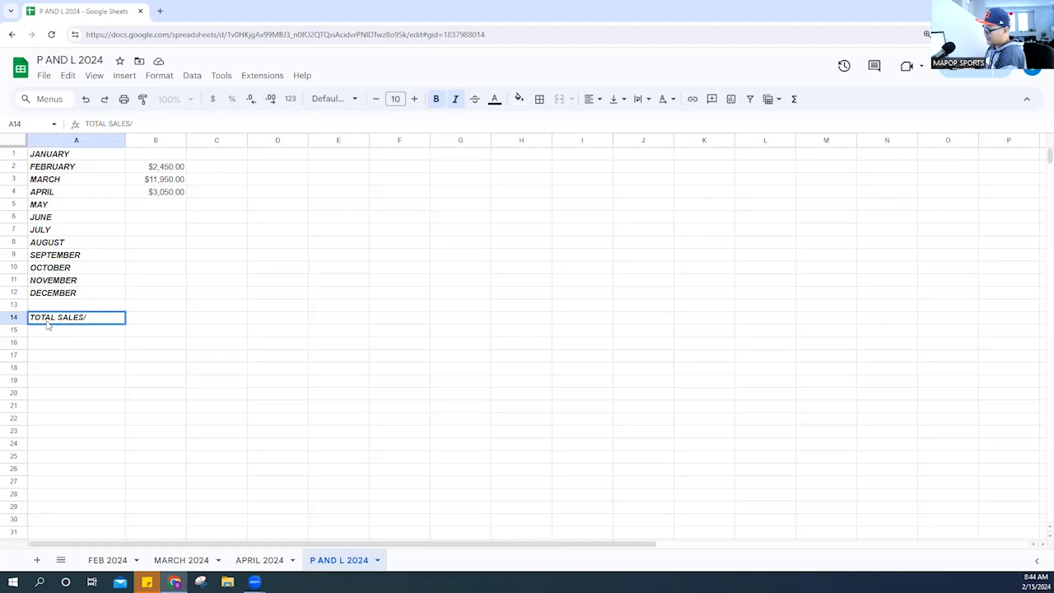
type("/LOSS")
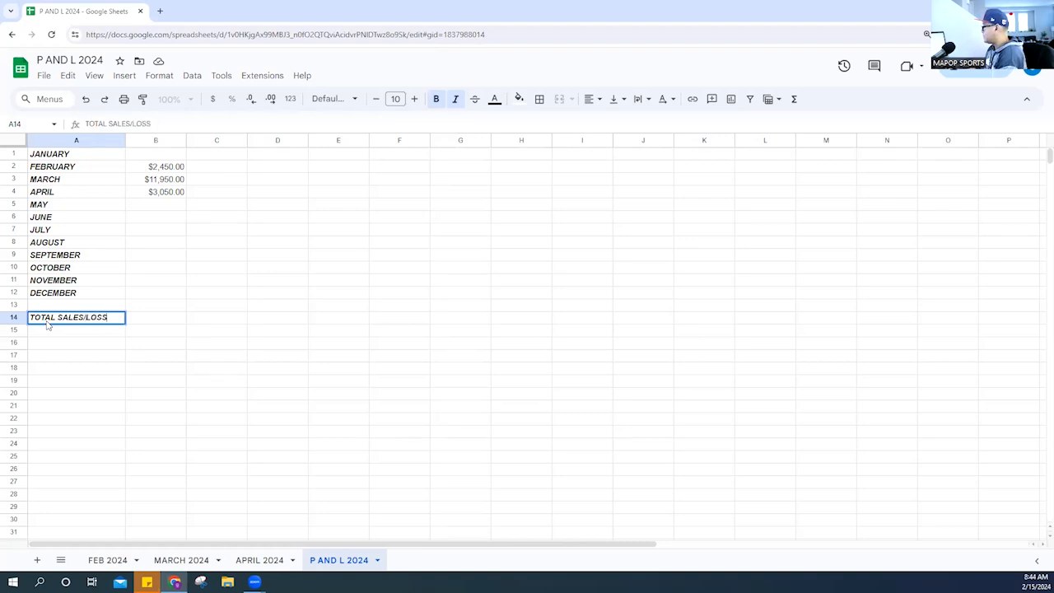
key("Return")
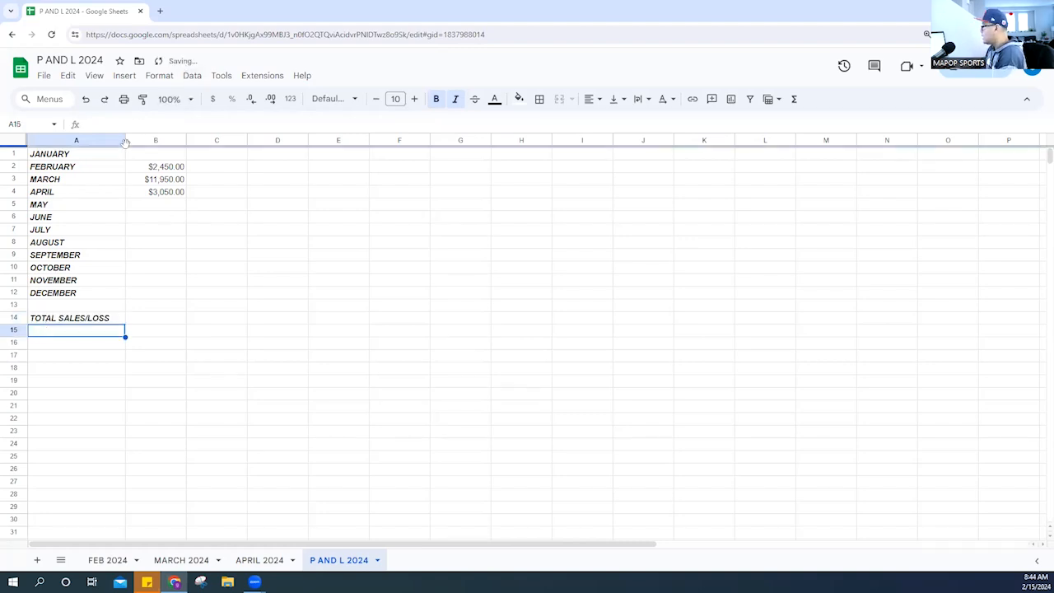
left_click_drag(125, 140, 138, 141)
- Total the monthly amounts B1:B12 in cell B14 with a SUM formula
left_click(180, 307)
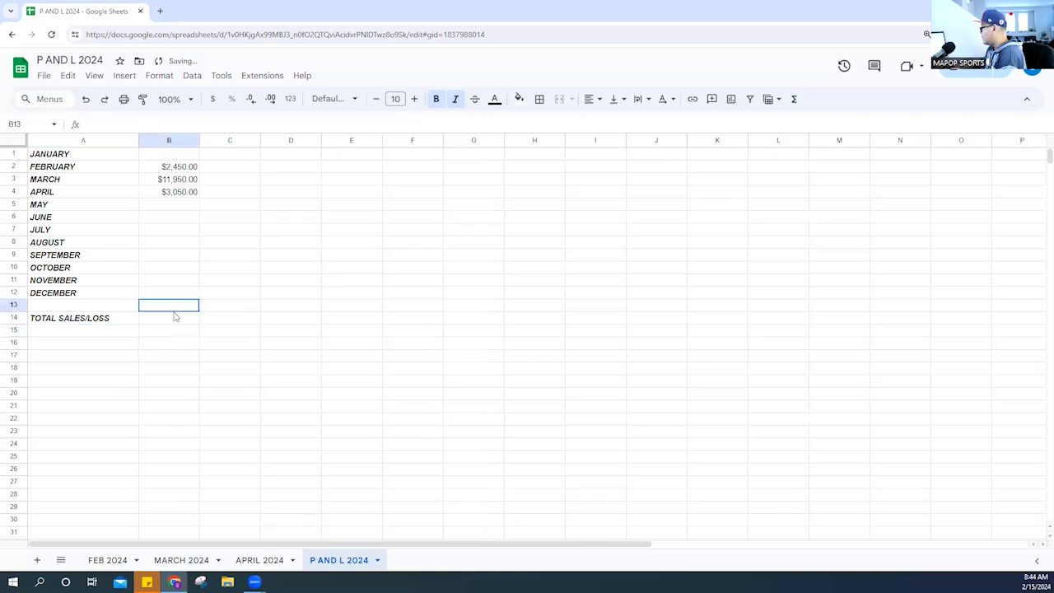
left_click(169, 321)
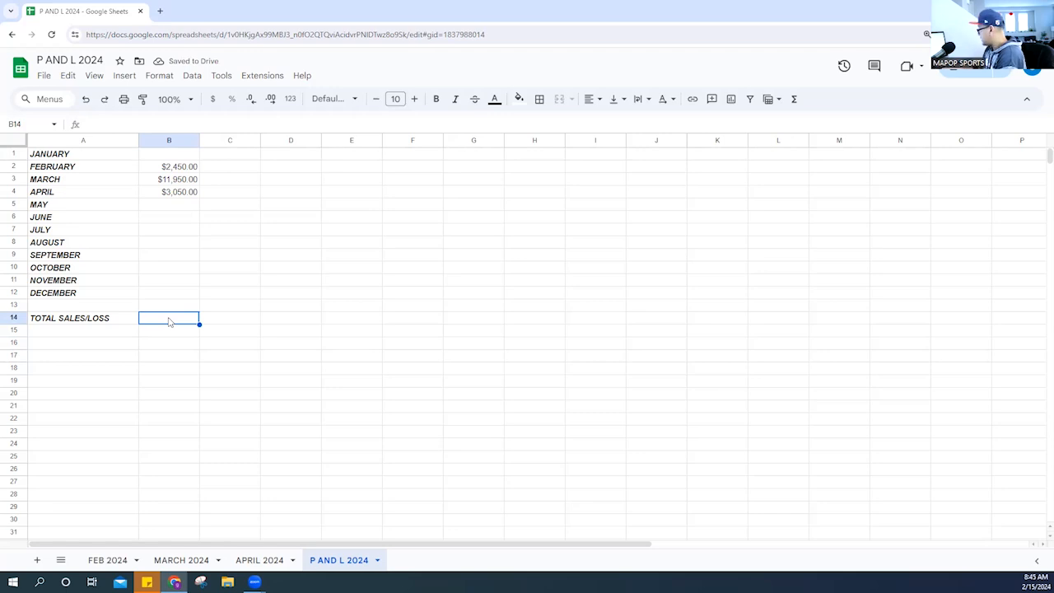
type("=SUM(")
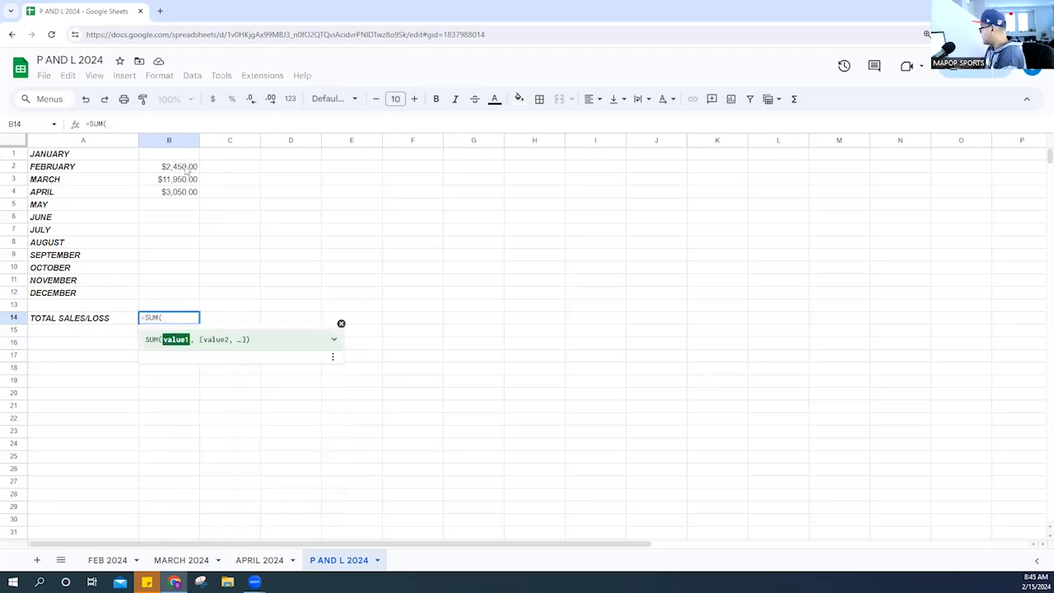
left_click_drag(178, 159, 171, 297)
key("Return")
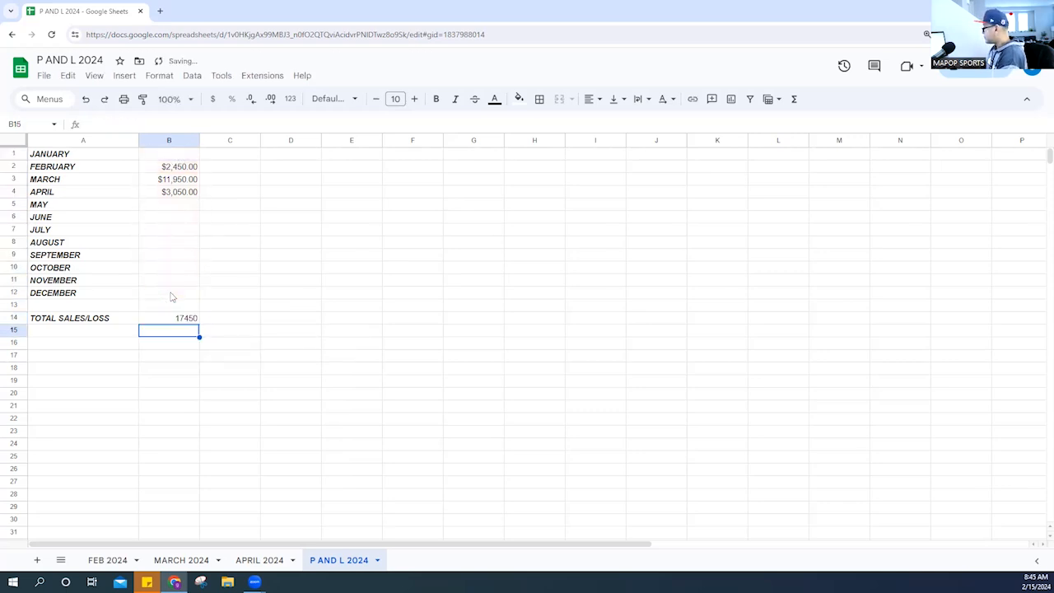
- Format the B14 total as currency, and widen column B while narrowing column C to a thin spacer
left_click(187, 318)
right_click(186, 318)
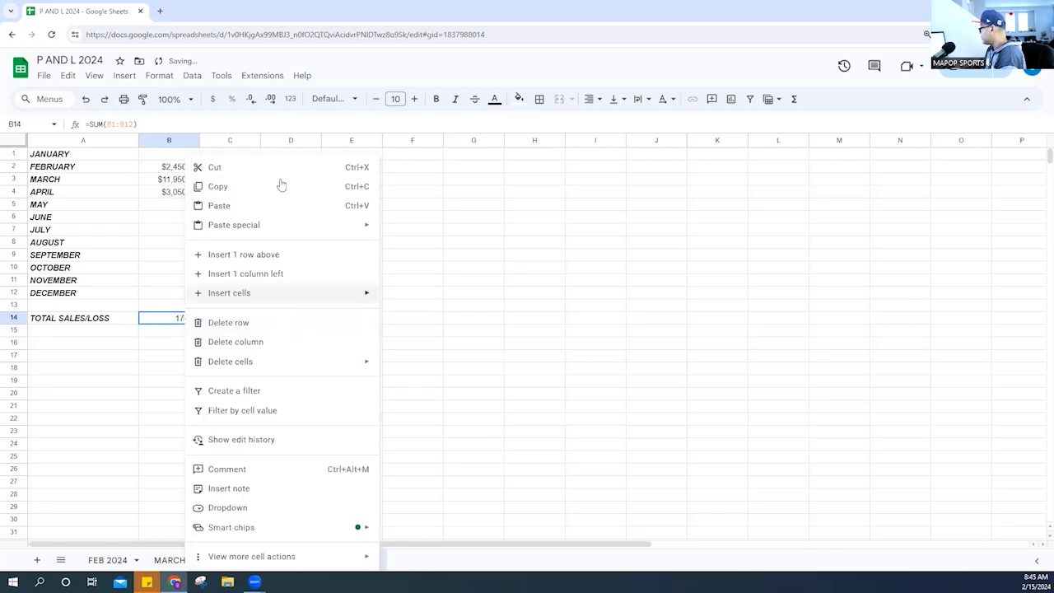
left_click(211, 100)
left_click(213, 99)
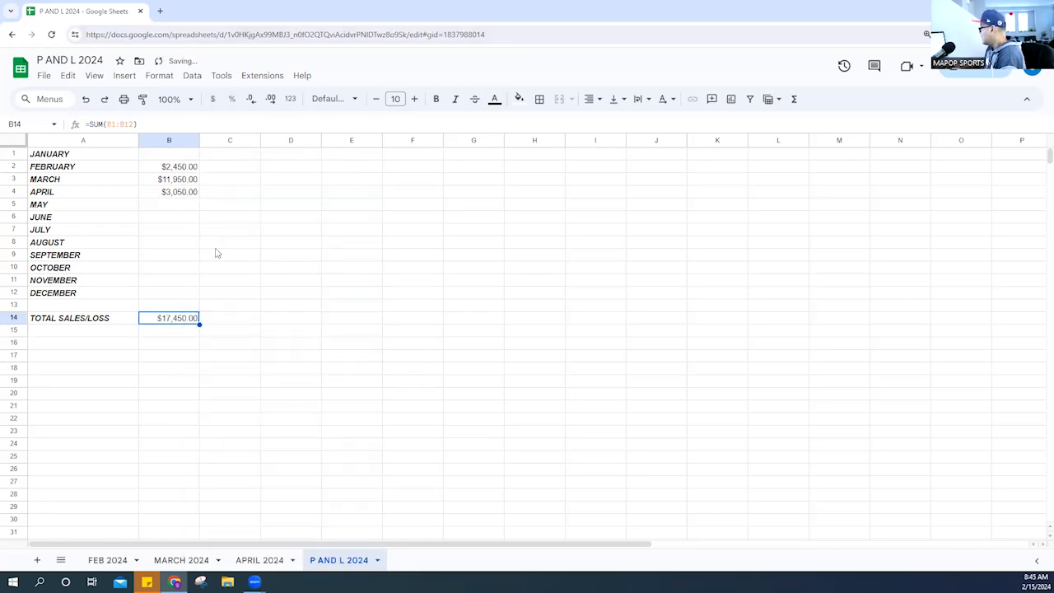
left_click(217, 247)
left_click_drag(198, 140, 241, 141)
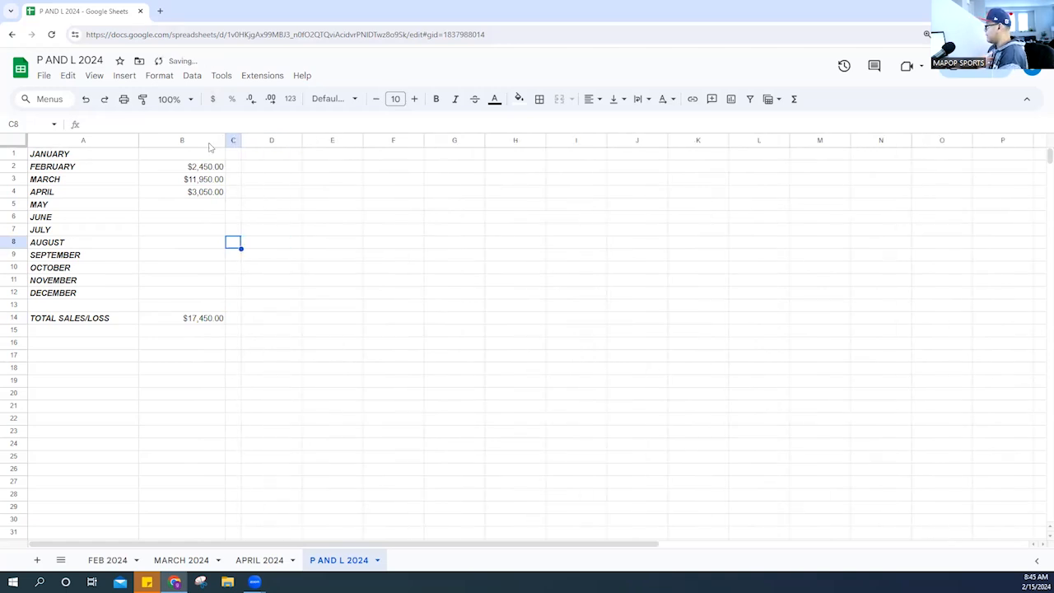
- Insert an empty row above the JANUARY row for column headers
left_click(14, 154)
right_click(14, 154)
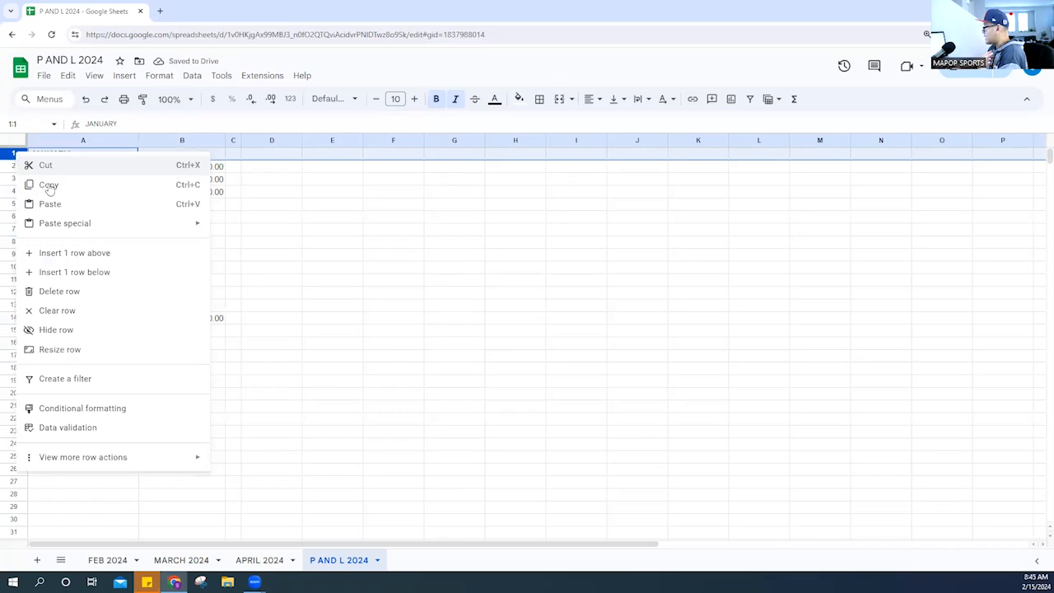
left_click(82, 253)
left_click(233, 242)
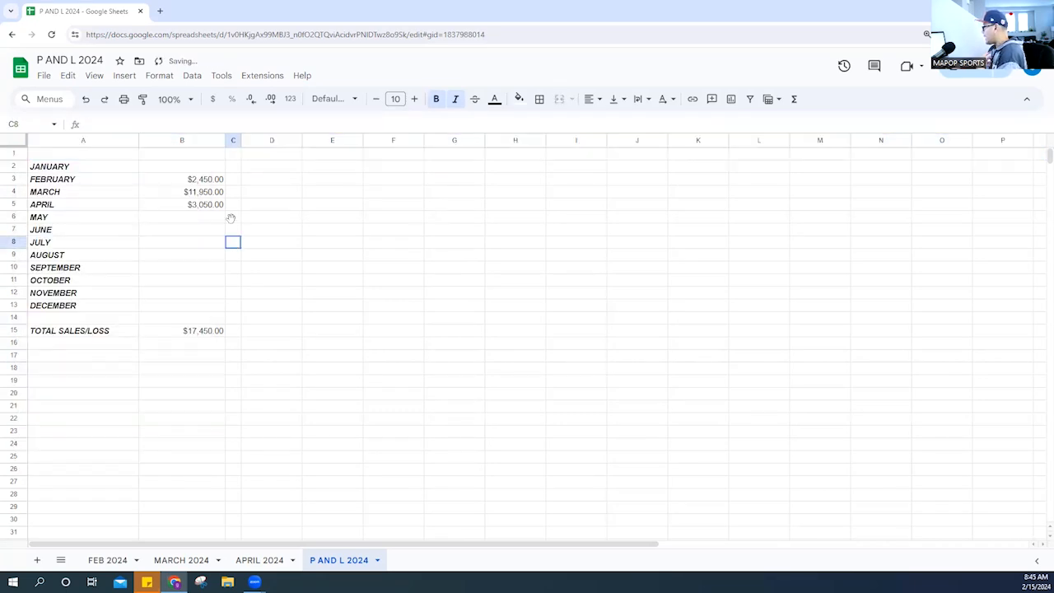
- Enter the column headers TOTAL SALES in B1 and SALE GOALS in D1
left_click(267, 155)
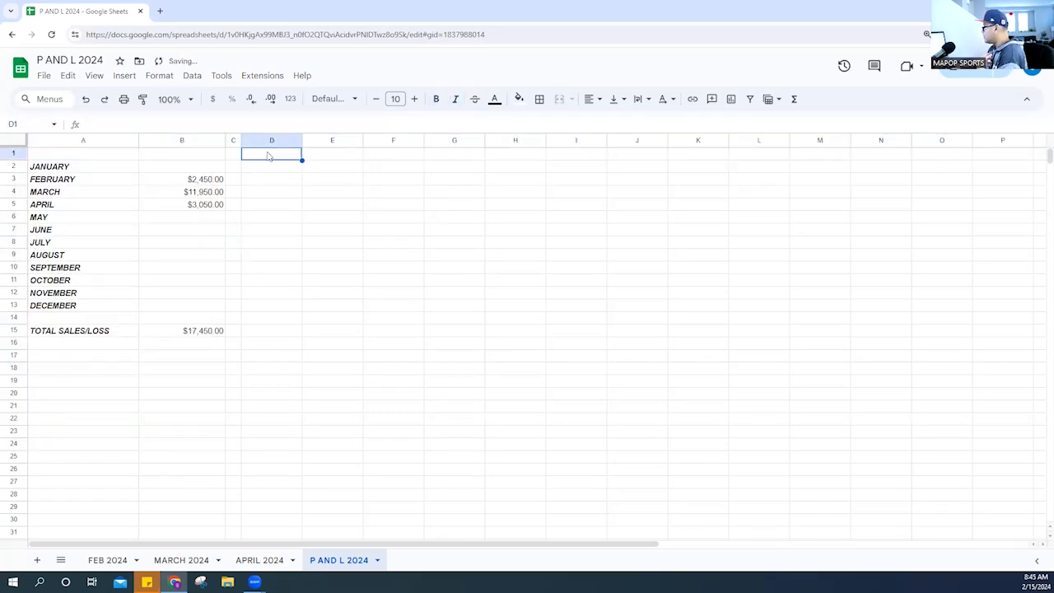
left_click(189, 157)
type("TOTAL")
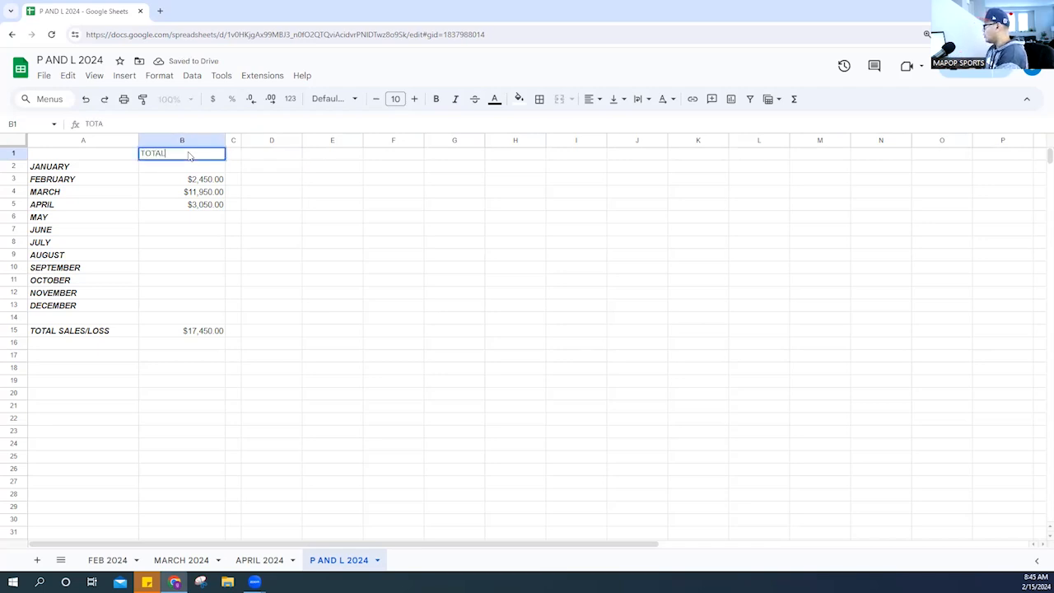
type(" SALES")
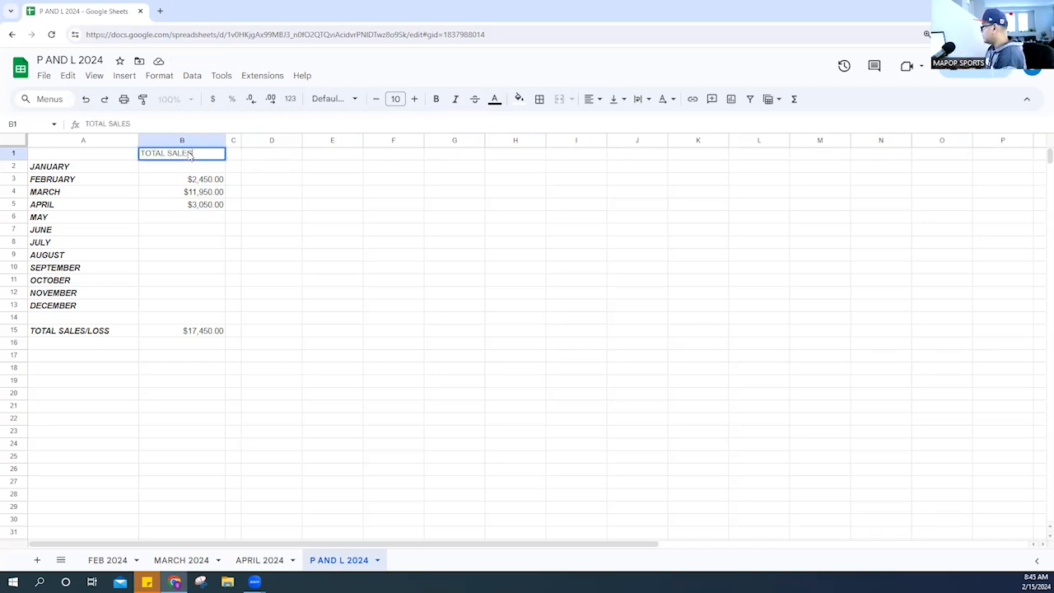
key("Tab")
key("Tab")
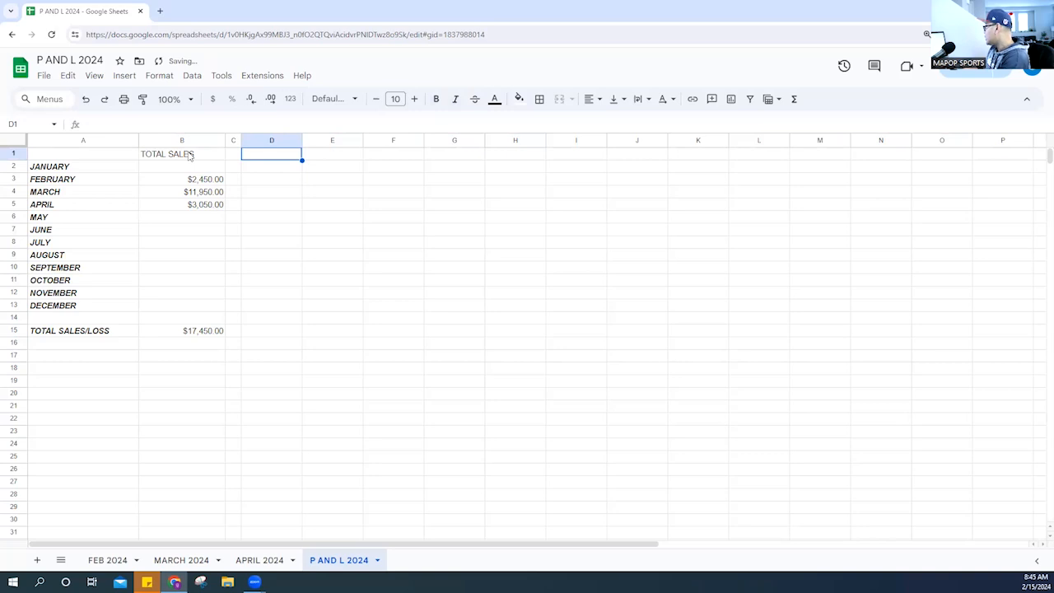
type("SALE")
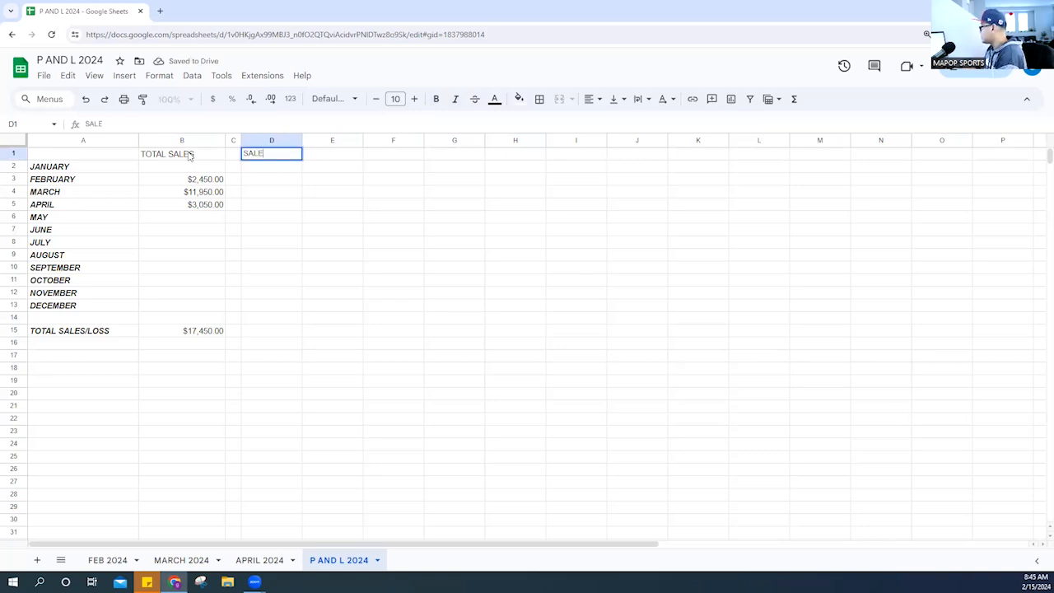
type(" GOAL")
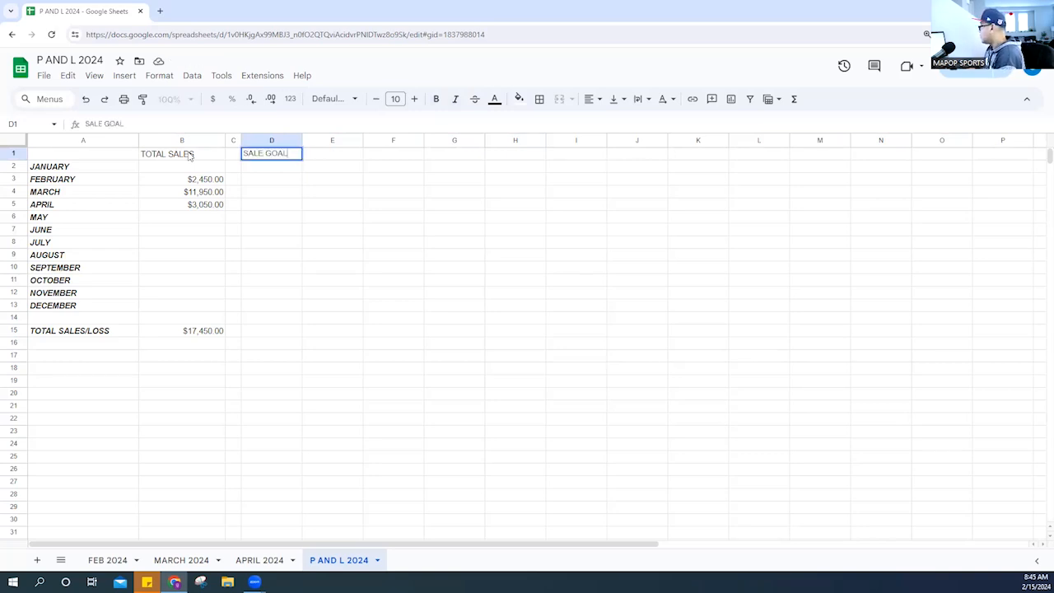
key("Return")
key("Right")
key("Right")
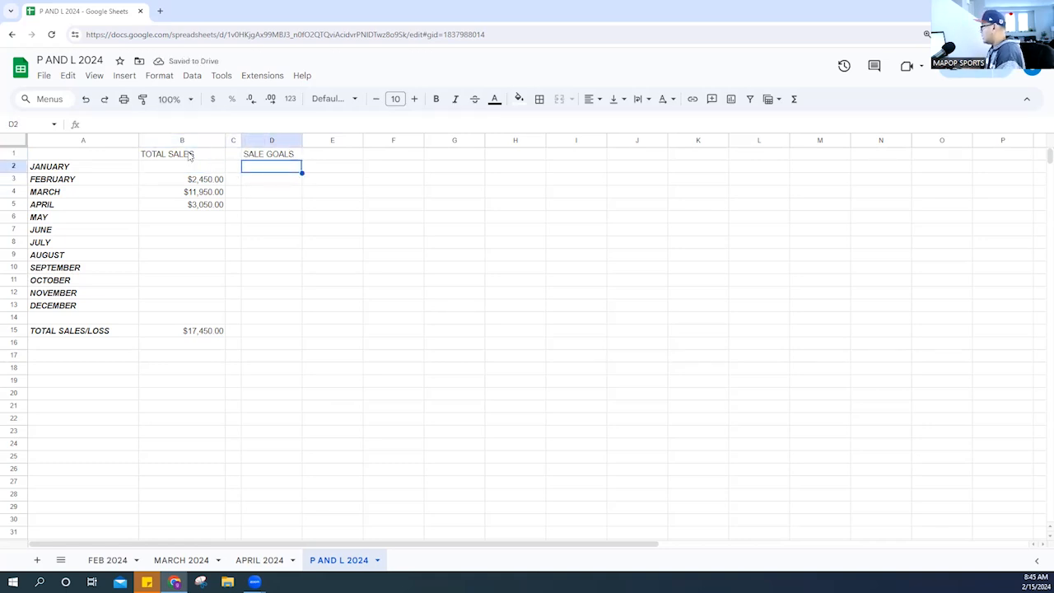
- Change the D1 header to NET SALE GOALS and widen column D to fit it
key("Up")
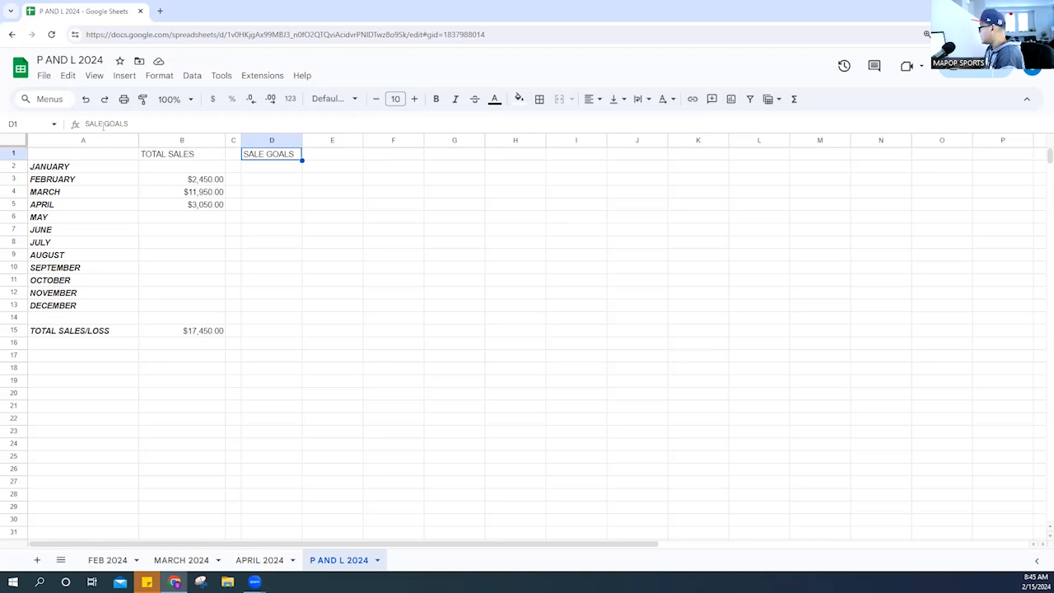
left_click(89, 120)
type("NET")
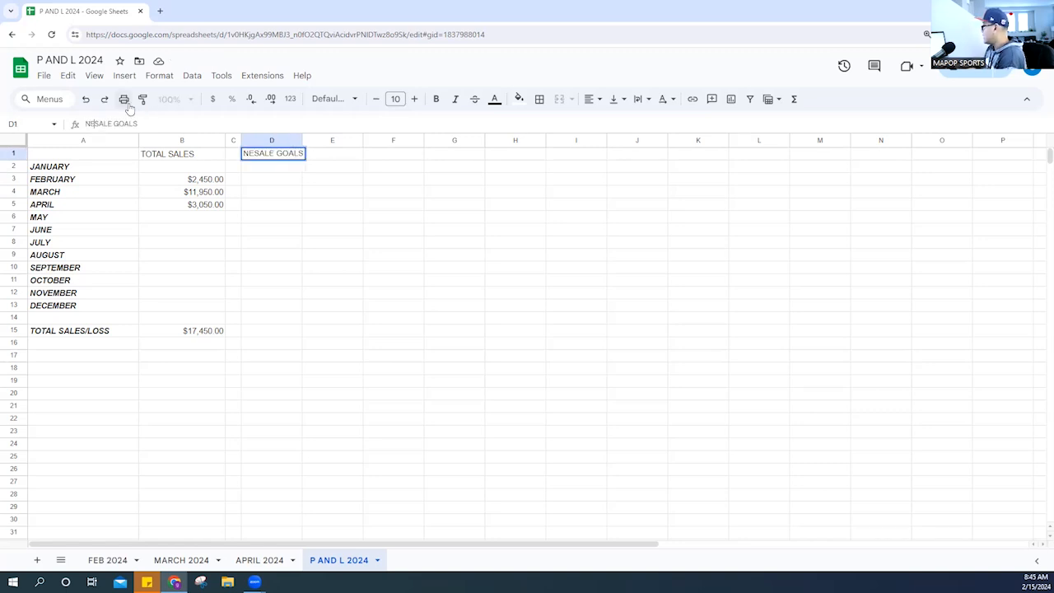
key("Return")
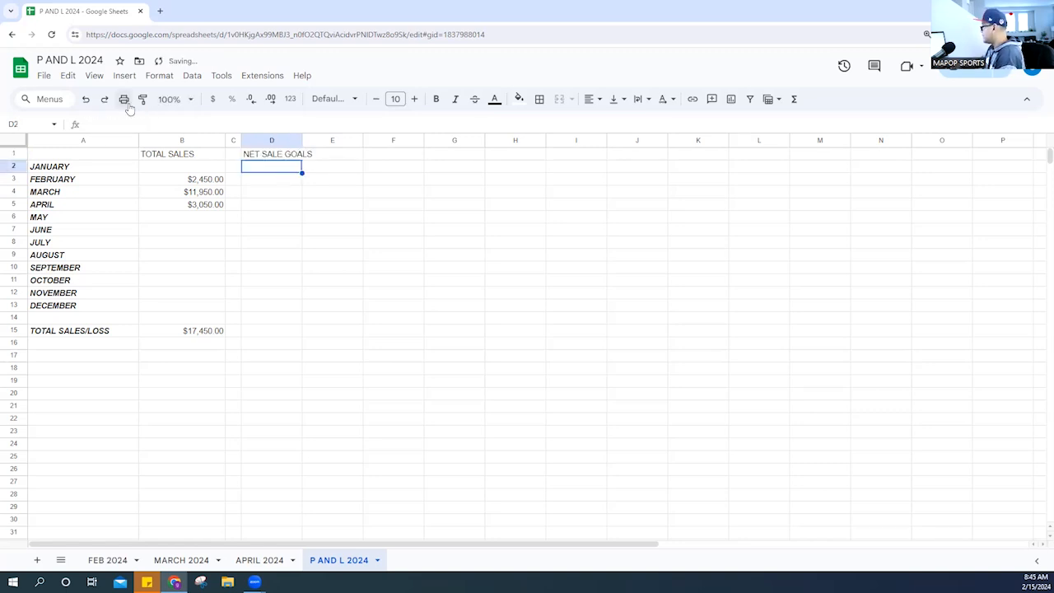
left_click_drag(301, 140, 331, 140)
- Make the headers in B1:D1 bold and select the JANUARY goal cell D2
left_click_drag(182, 156, 253, 156)
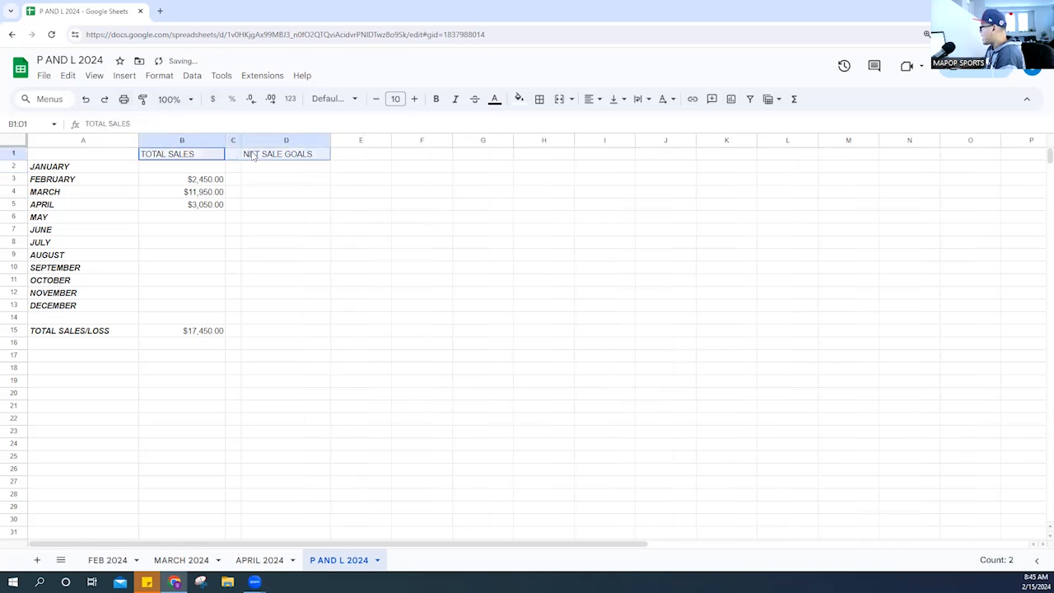
right_click(252, 157)
left_click(435, 98)
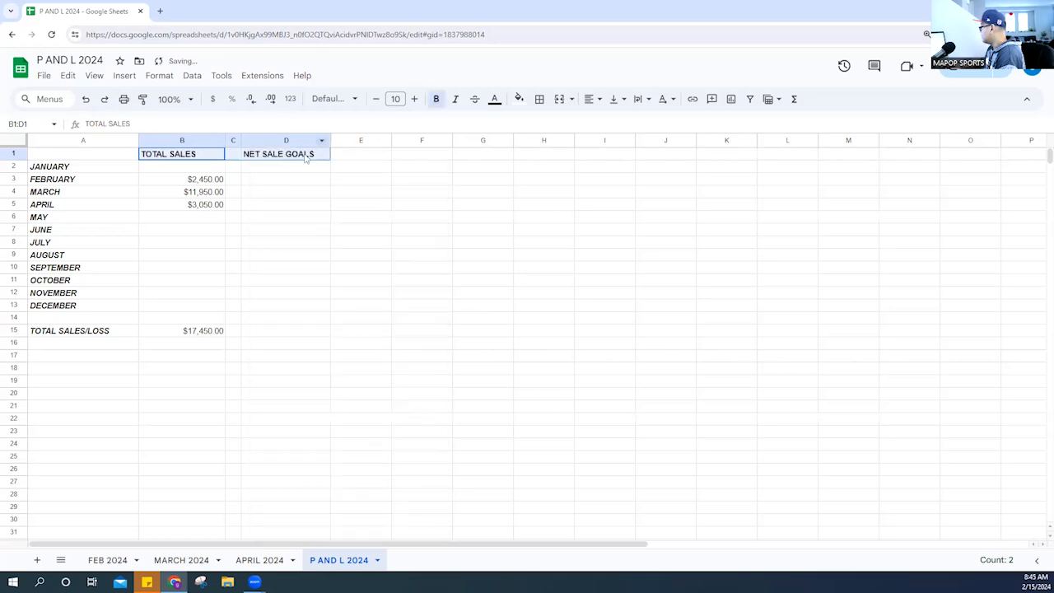
left_click(270, 180)
key("Up")
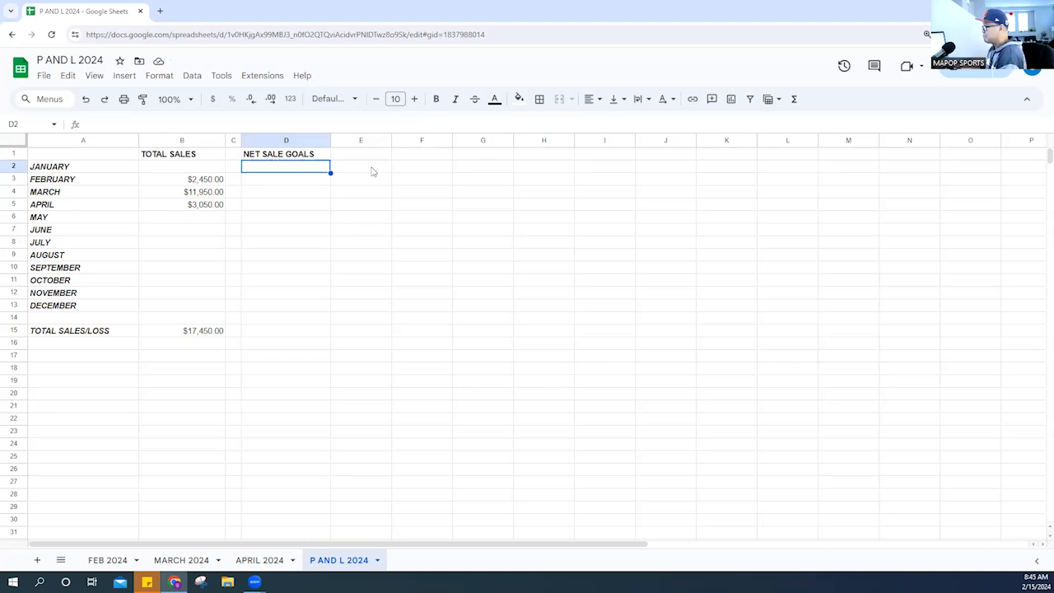
- Enter 3000 as the JANUARY net sale goal in D2 and fill it down to DECEMBER in D13
type("300")
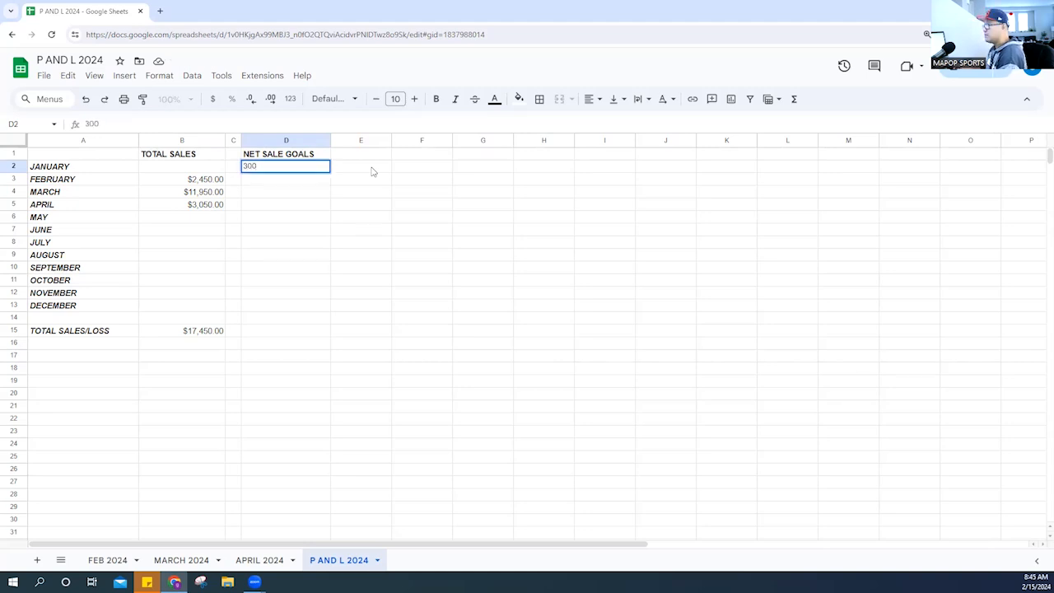
key("Return")
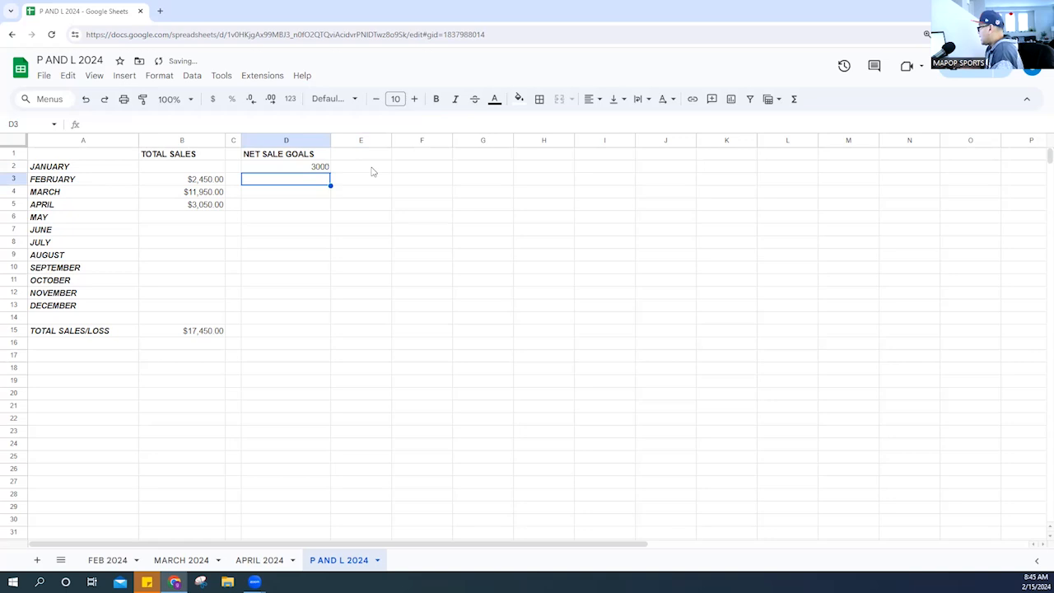
left_click(321, 167)
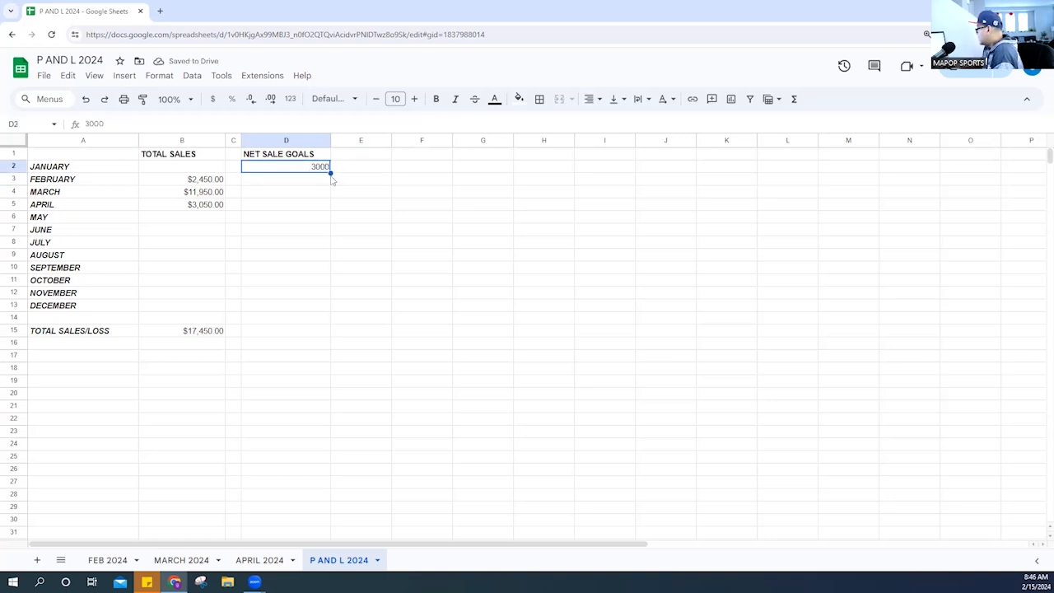
left_click_drag(330, 172, 329, 307)
left_click(301, 268)
- Make the monthly goal values in D2:D13 bold and center them
left_click(316, 171)
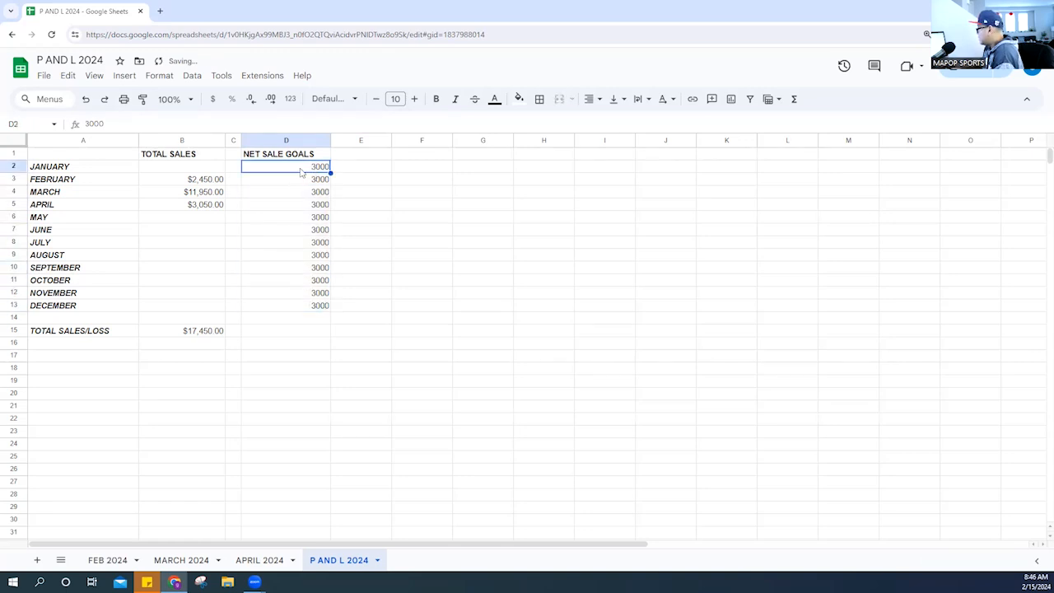
left_click_drag(301, 184, 309, 312)
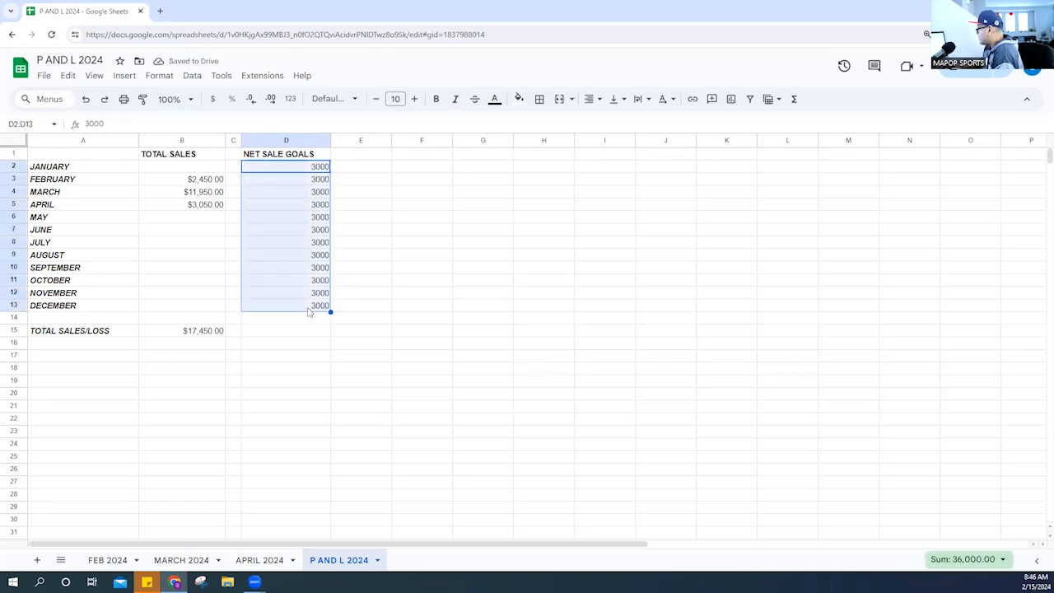
left_click(436, 98)
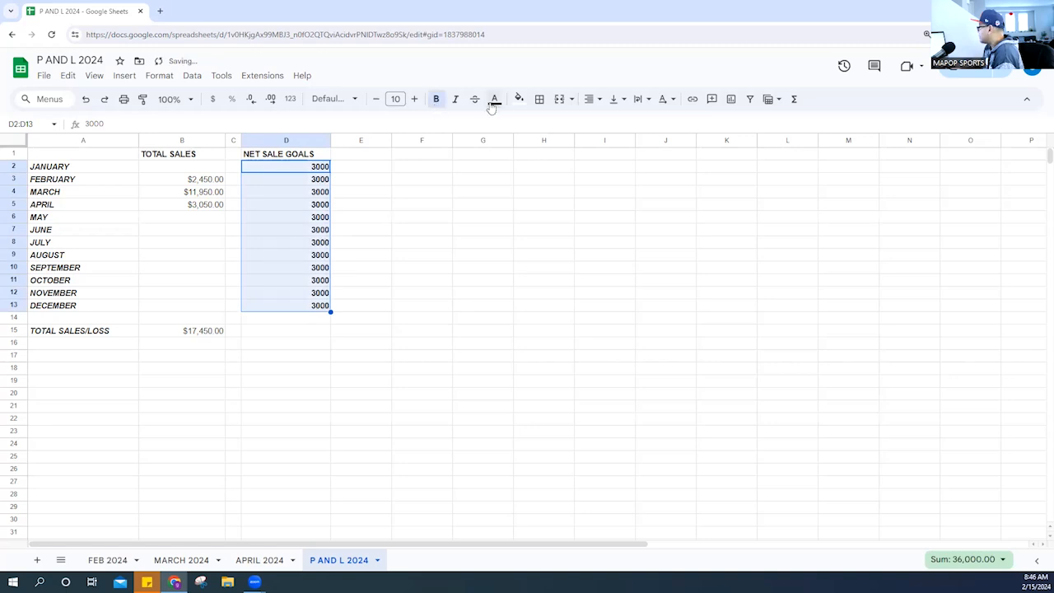
left_click(593, 99)
left_click(608, 121)
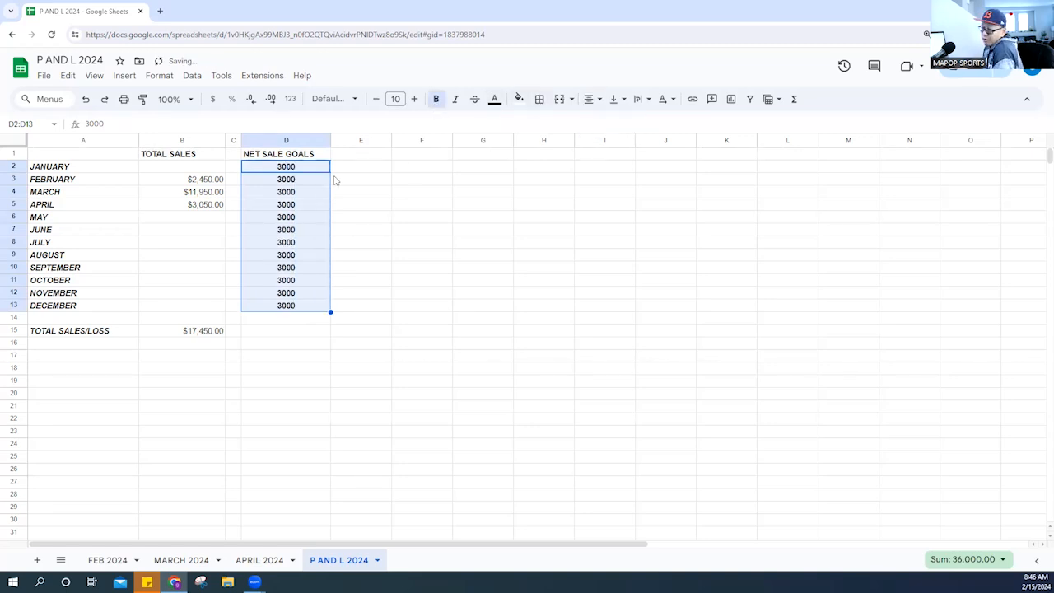
- Format the monthly goal values in D2:D13 as dollar currency
right_click(269, 224)
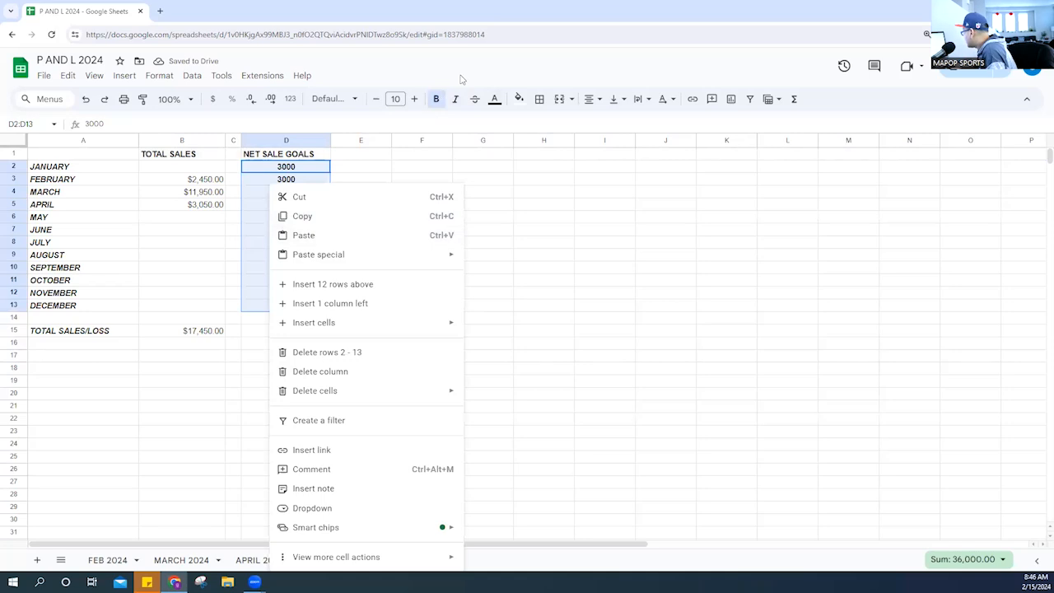
left_click(212, 99)
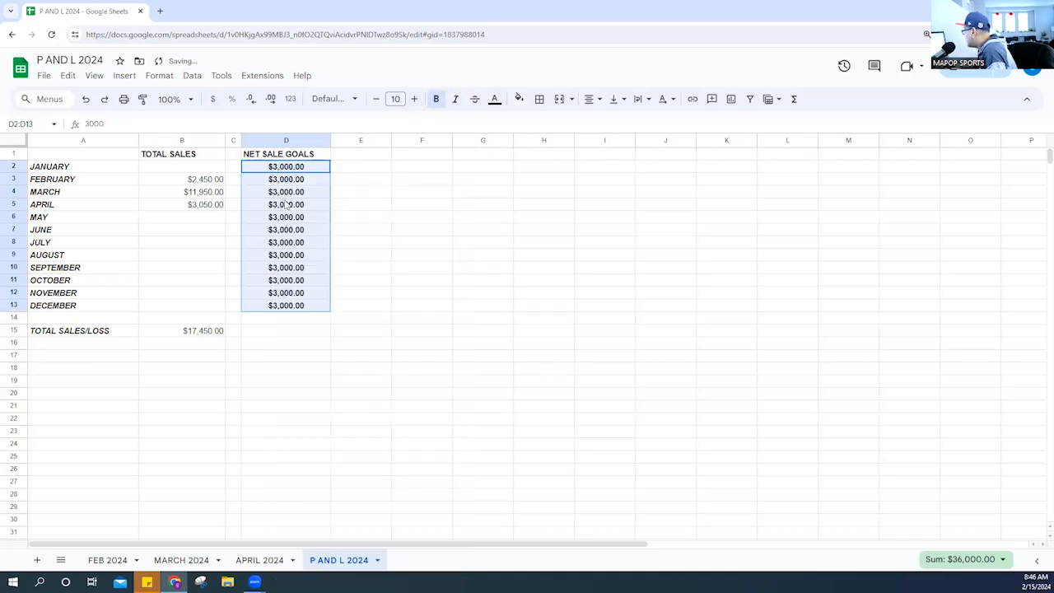
left_click_drag(286, 192, 285, 205)
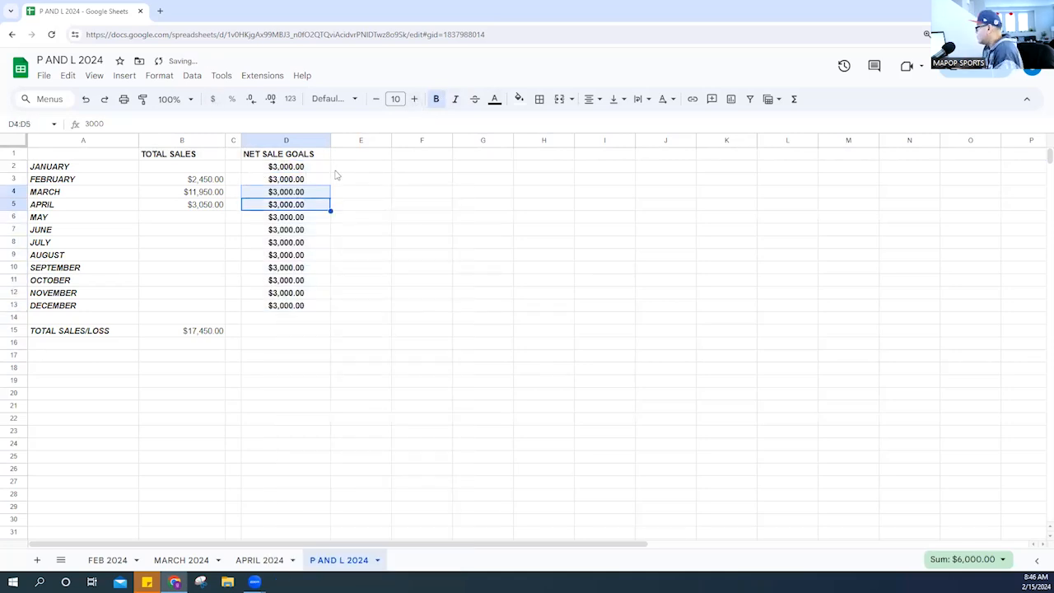
left_click(287, 178)
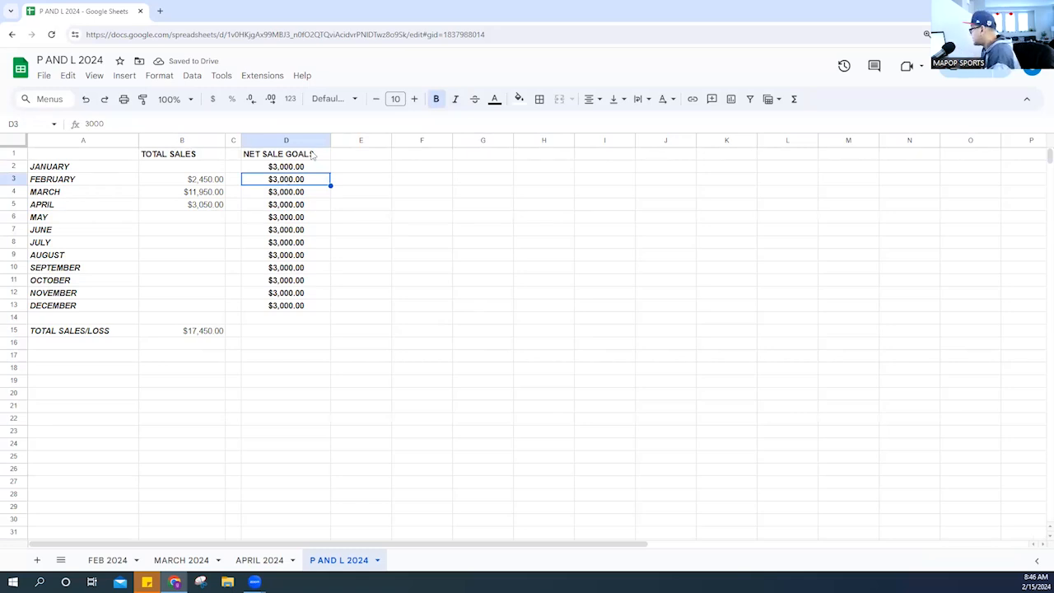
left_click(369, 159)
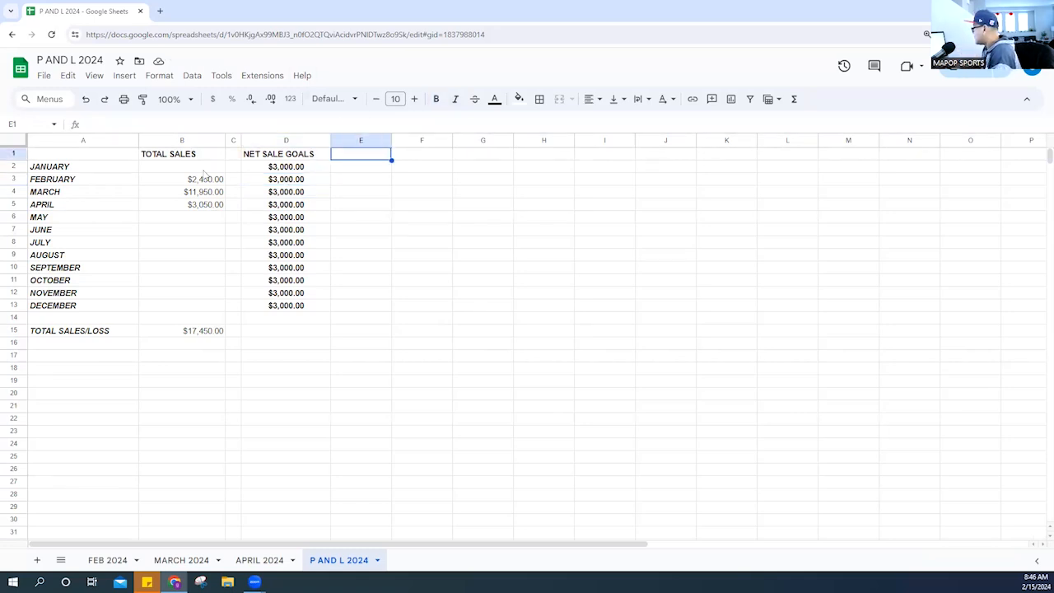
- Change the B1 header to ACTUAL TOTAL SALES and widen column B to fit it
left_click(178, 158)
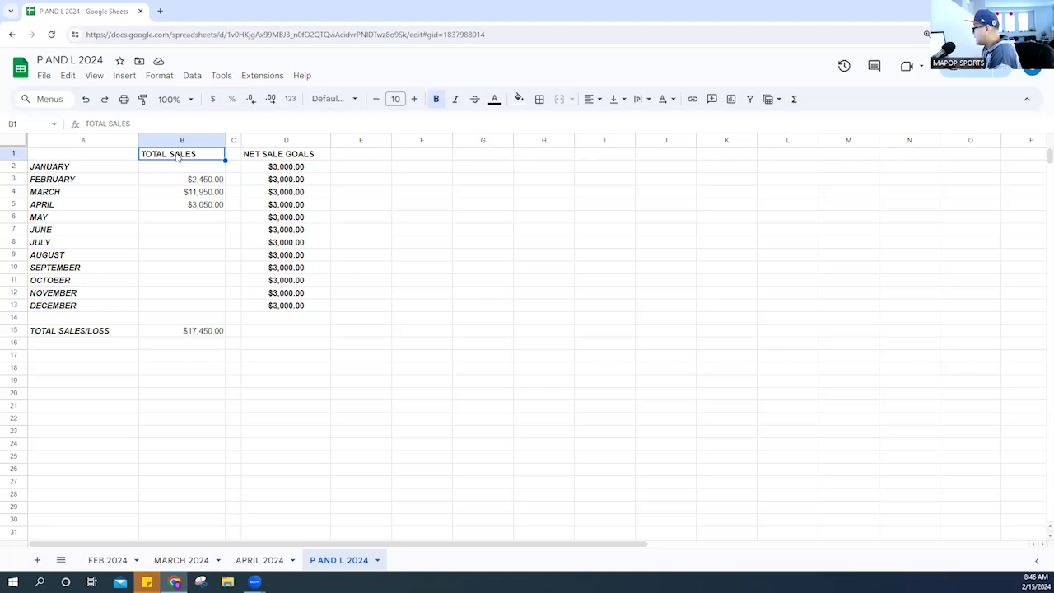
double_click(144, 159)
type("ACTUAL")
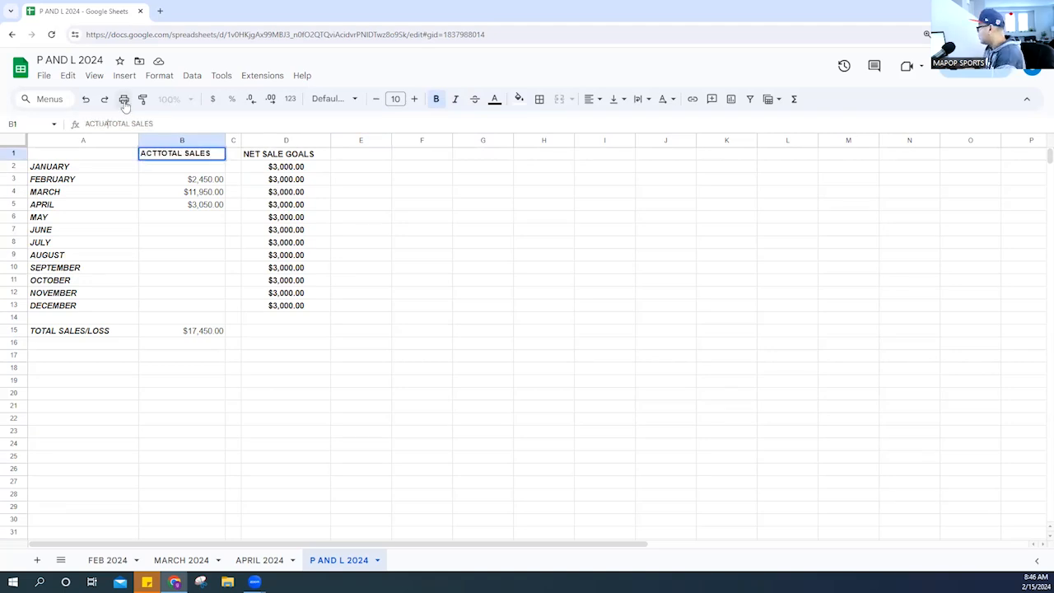
key("Return")
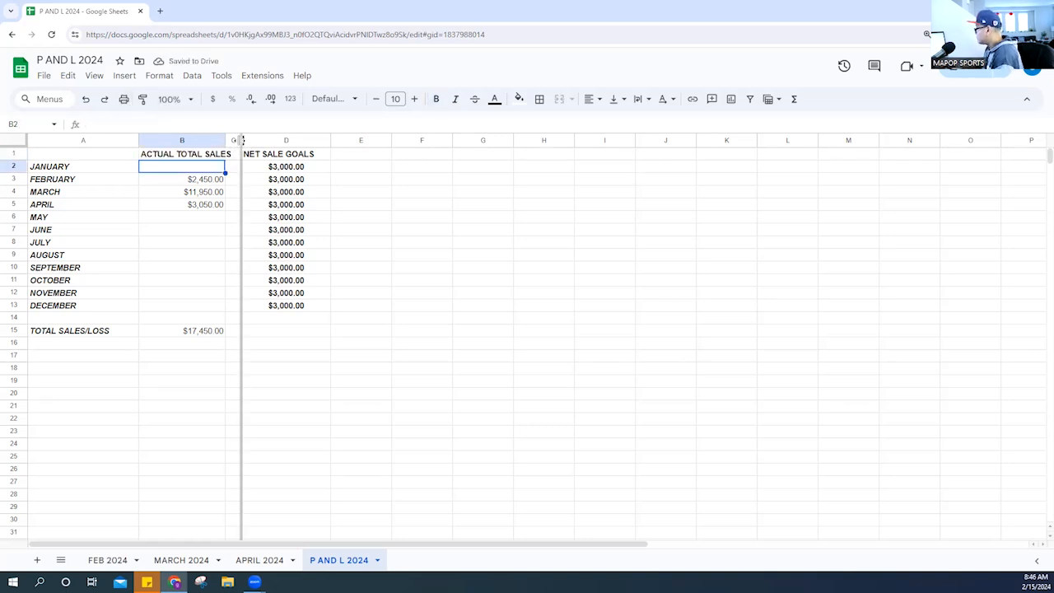
left_click_drag(224, 141, 238, 141)
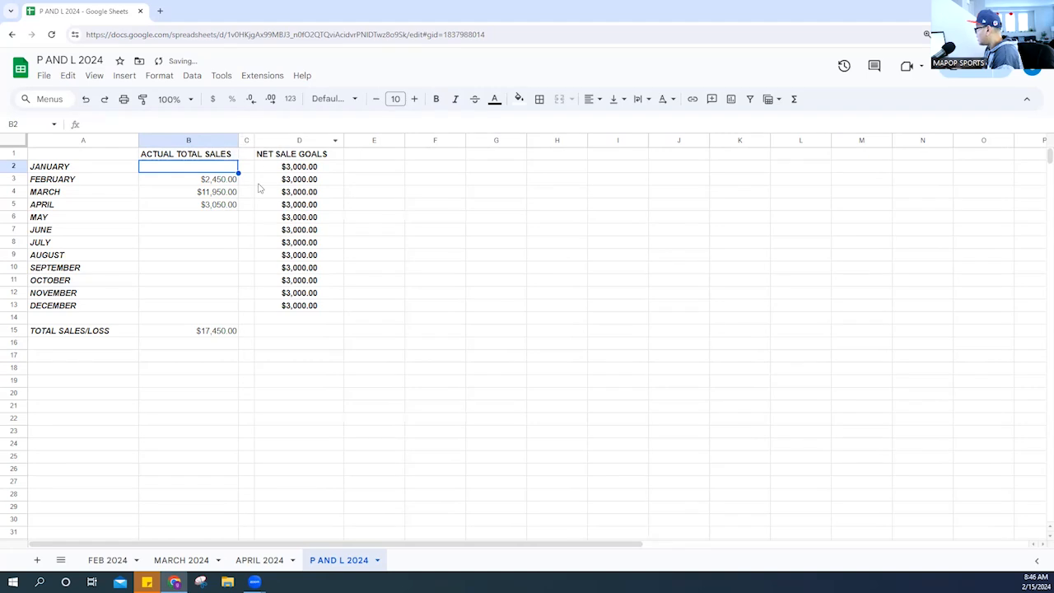
- Narrow the empty column E to a slim spacer beside the goals column
left_click(260, 181)
left_click(412, 157)
left_click_drag(405, 141, 368, 141)
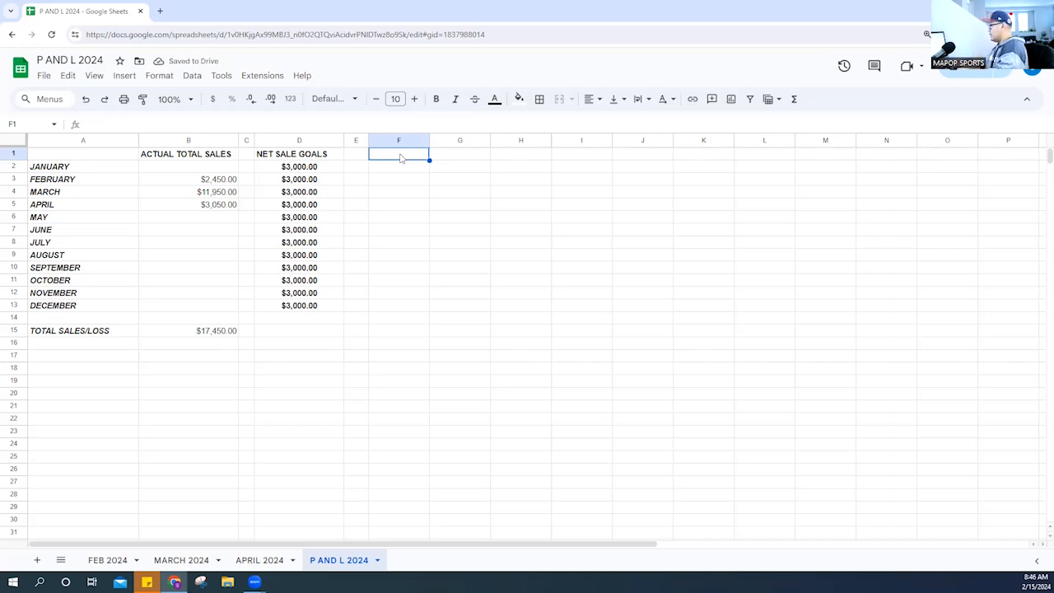
- Enter the header ACTUAL VS. GOALS in F1 and widen column F to fit it
type("SAC")
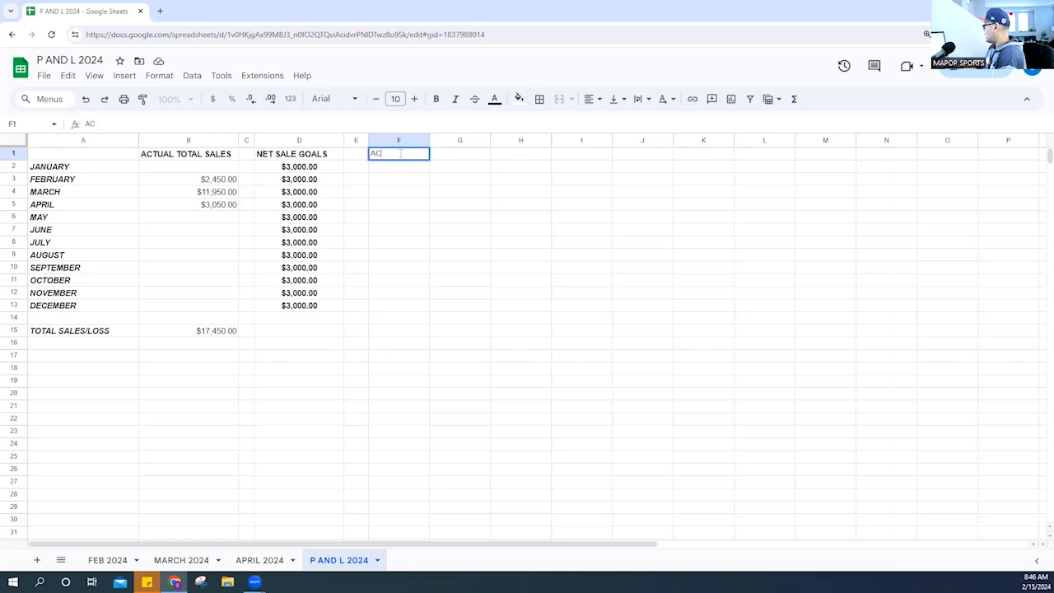
type("UTUAL VS")
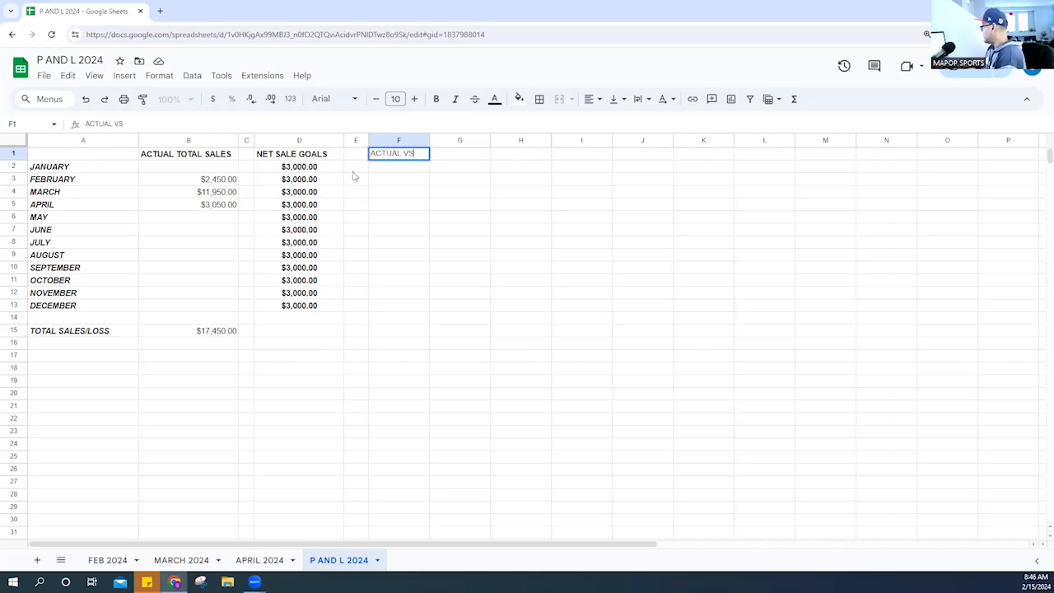
type(". GOALS\\")
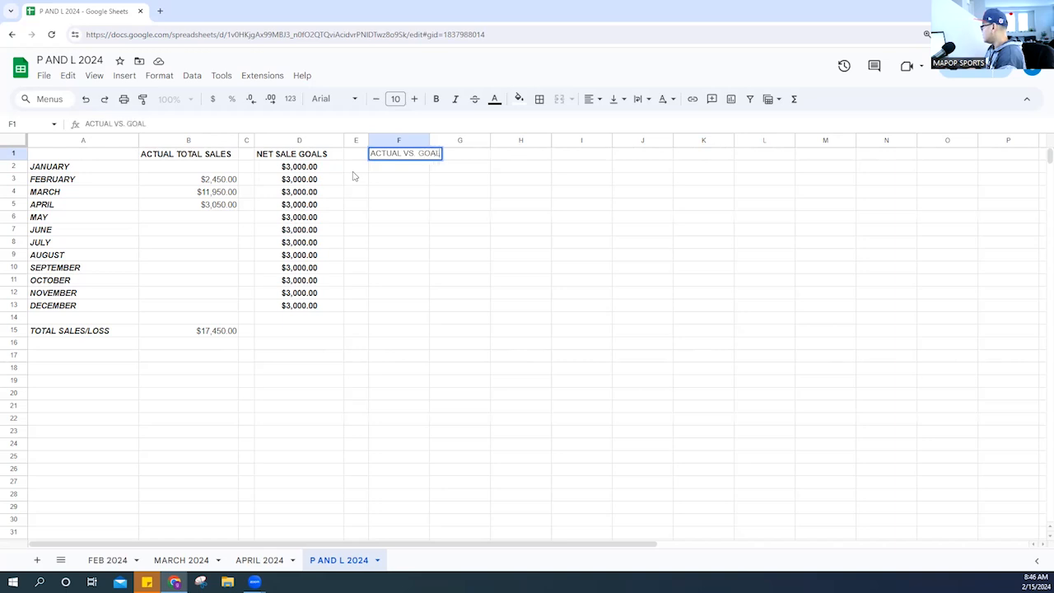
key("Return")
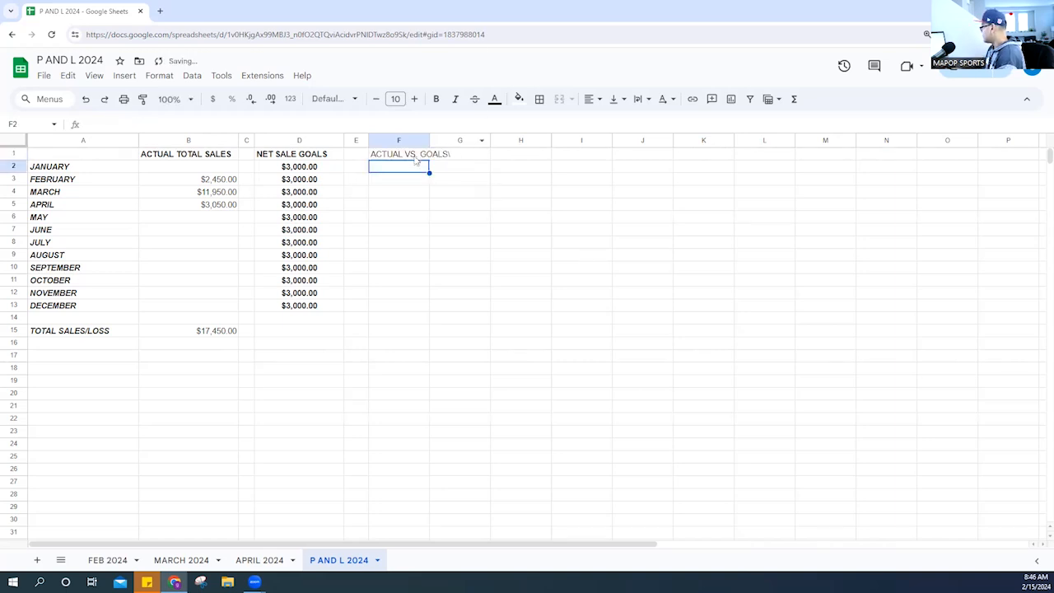
left_click(403, 152)
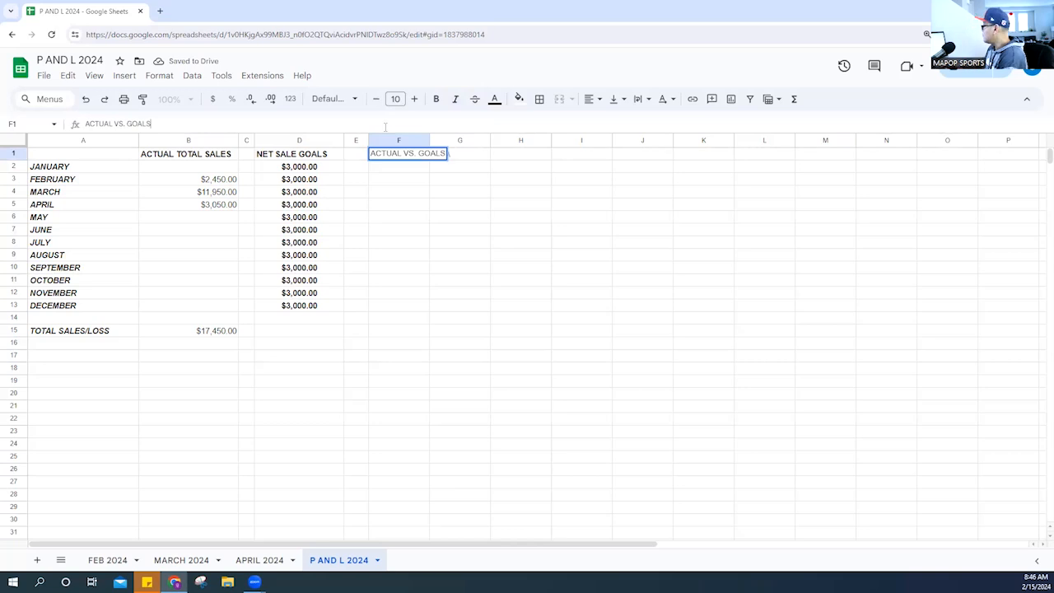
left_click_drag(429, 140, 487, 140)
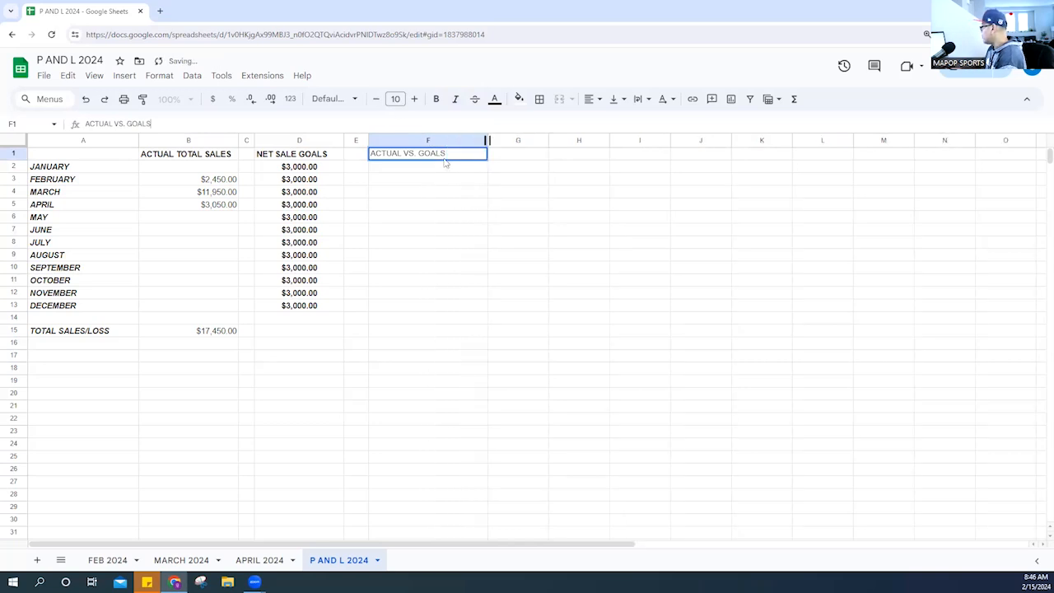
- Enter the formula =D2-B2 in F2 and fill it down to DECEMBER in F13
left_click(415, 171)
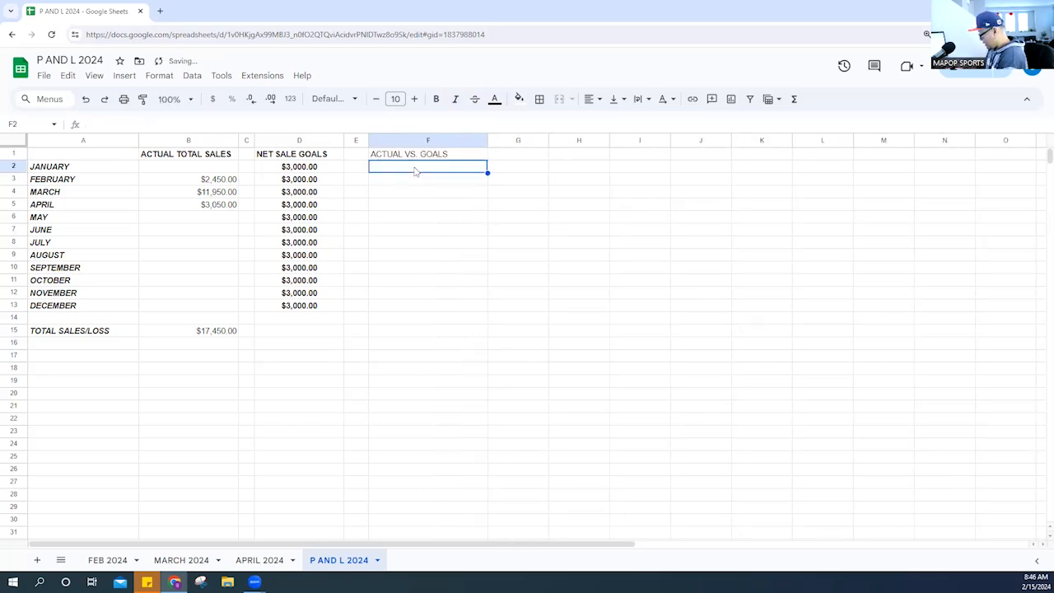
type("=")
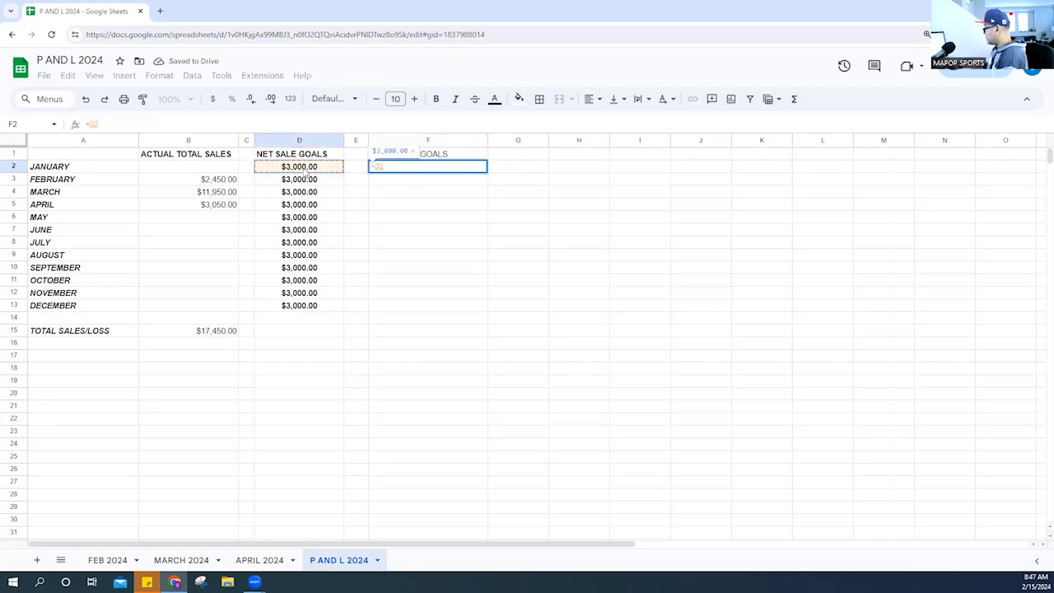
type("-")
left_click(216, 170)
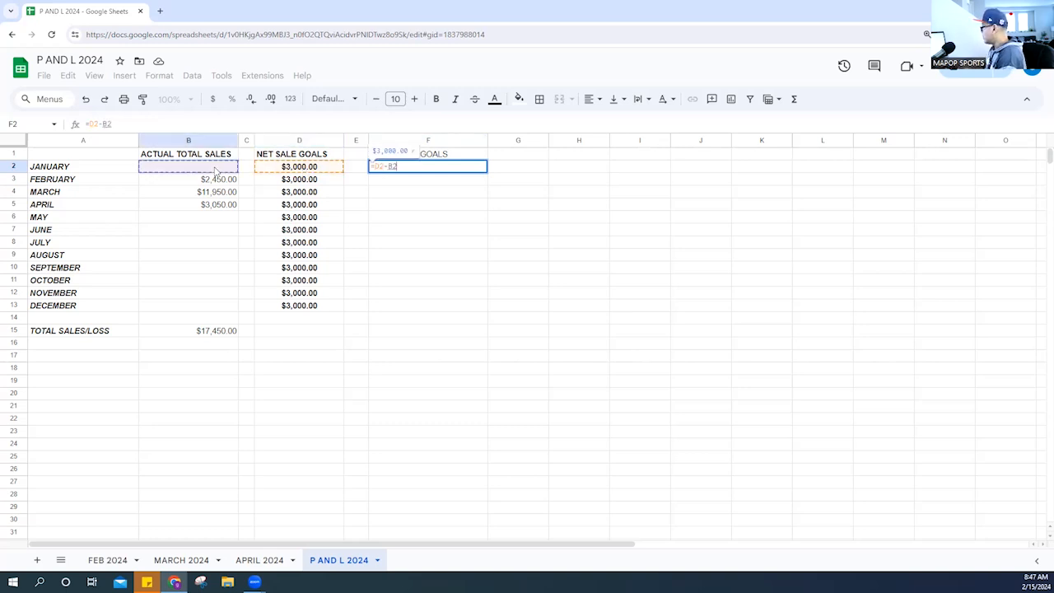
key("Return")
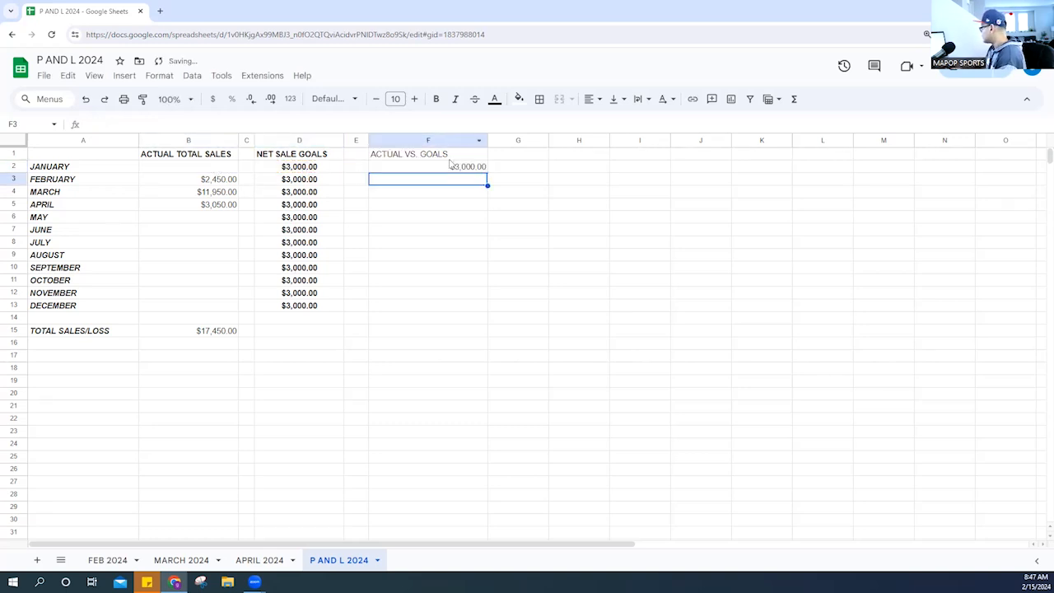
key("Up")
left_click_drag(487, 173, 480, 306)
left_click(470, 195)
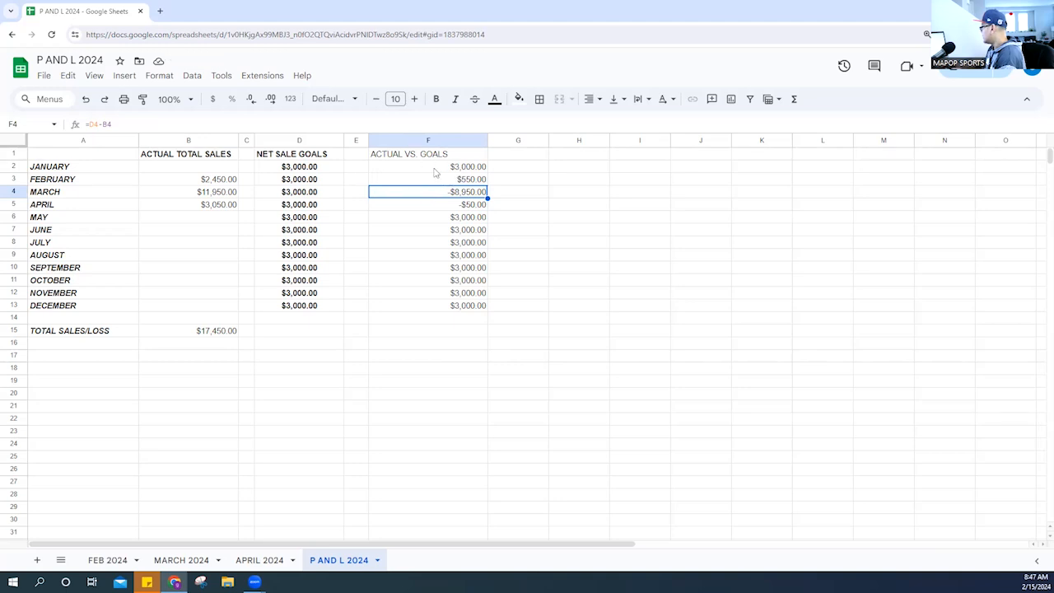
- Replace the F2 formula with =B2-D2, actual sales minus goal, and fill it down to F13
left_click(437, 170)
type("=D")
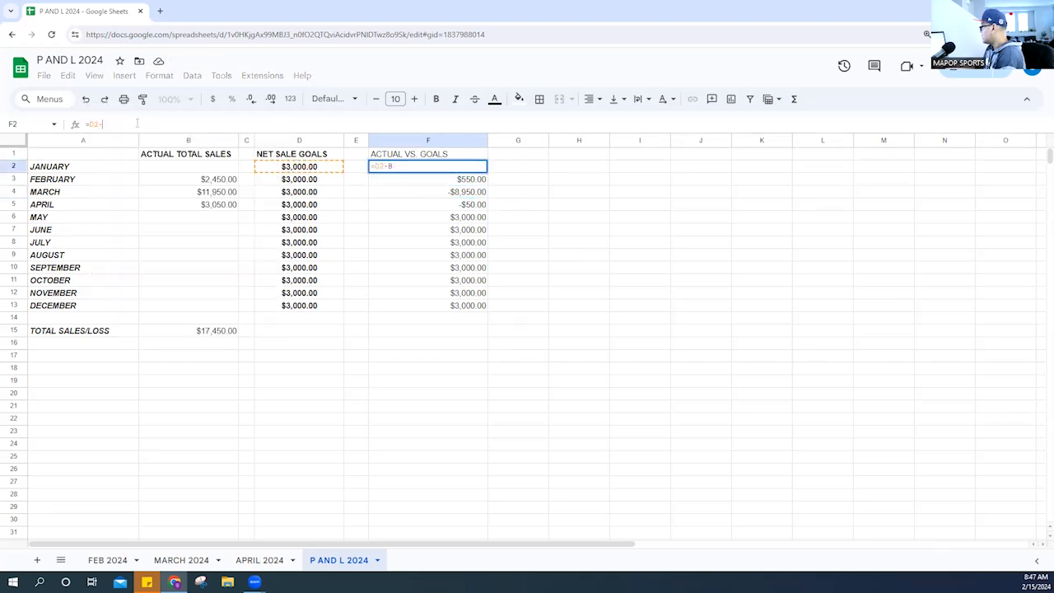
left_click(218, 168)
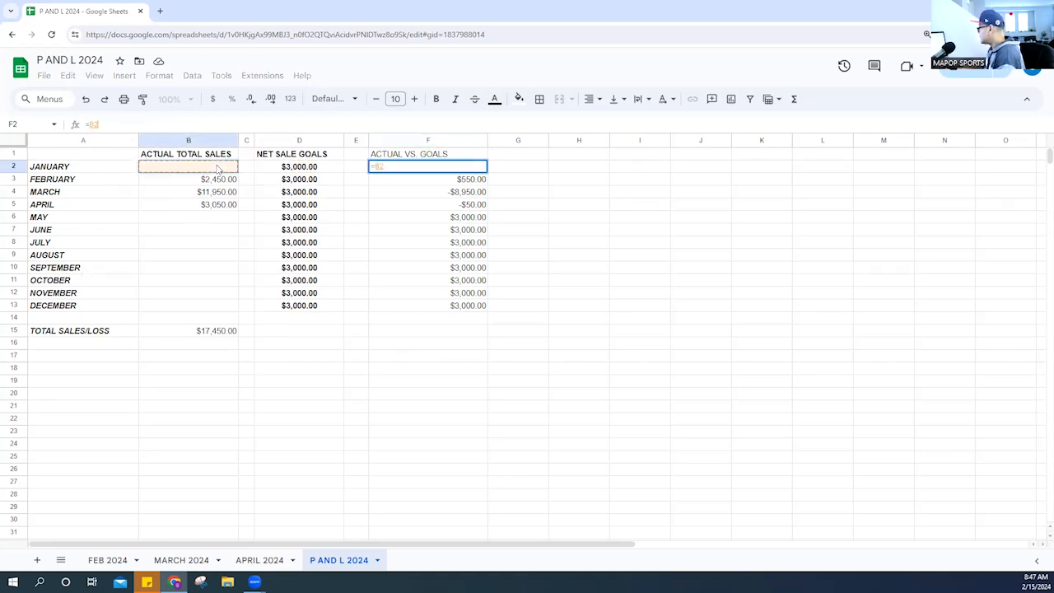
type("-")
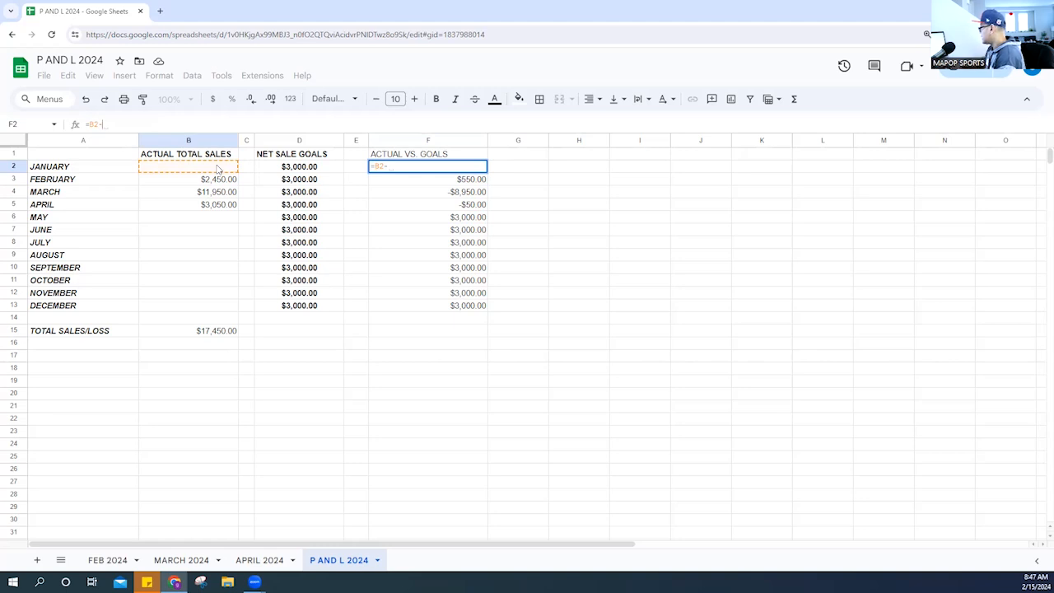
left_click(275, 168)
key("Return")
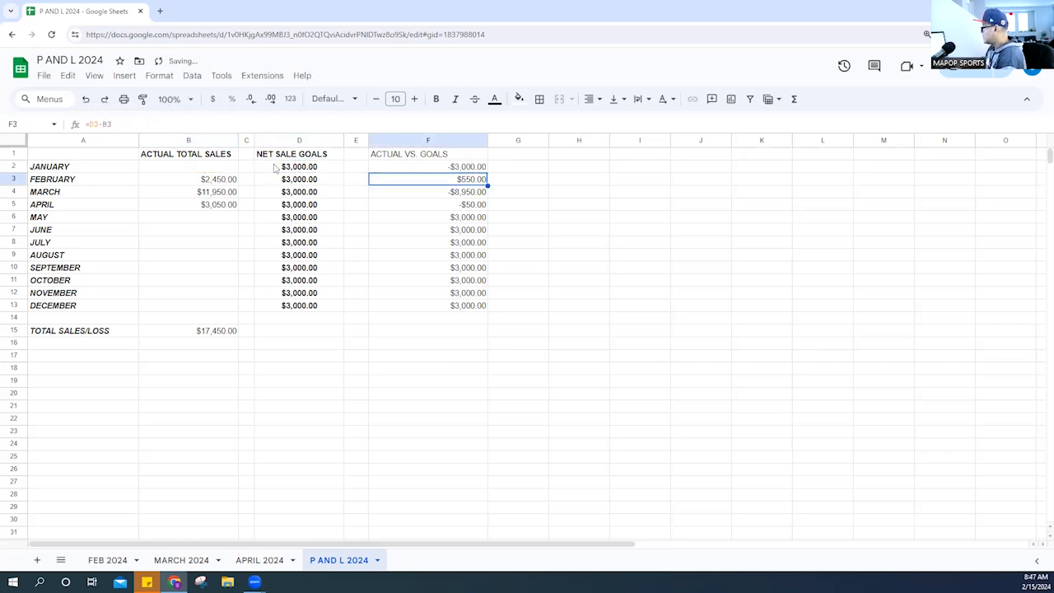
left_click(482, 169)
left_click_drag(485, 174, 485, 307)
- Examine the ACTUAL VS. GOALS results for the first months against the actual sales
left_click(481, 217)
left_click(481, 180)
left_click(224, 180)
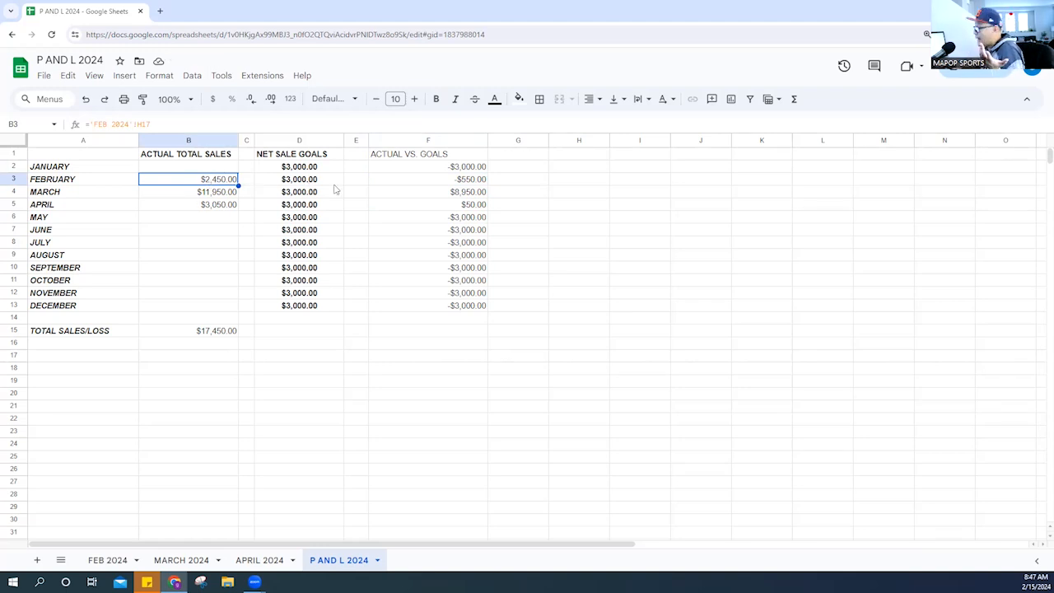
left_click(459, 180)
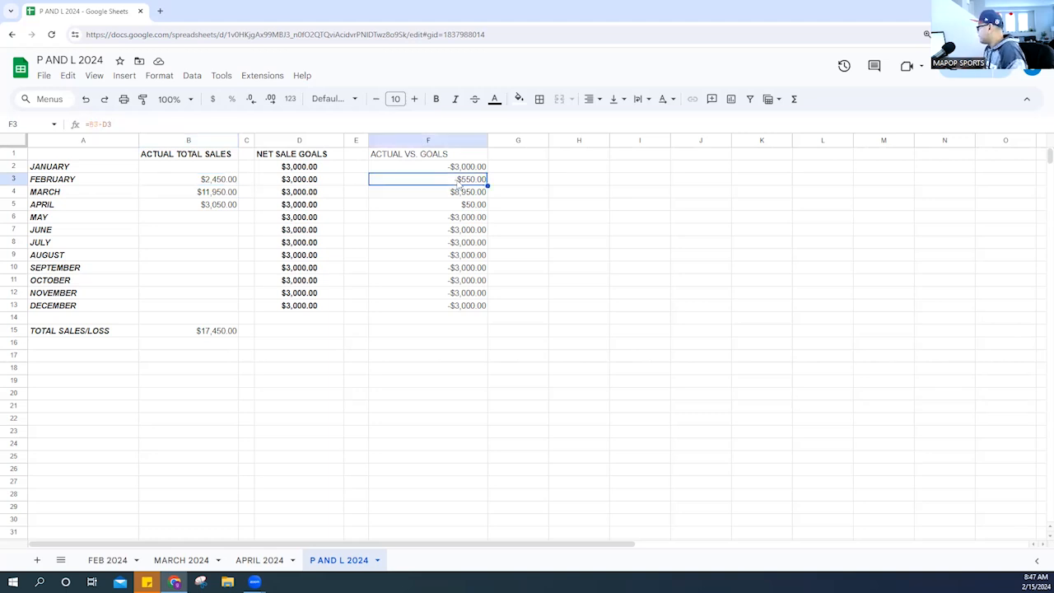
left_click(467, 167)
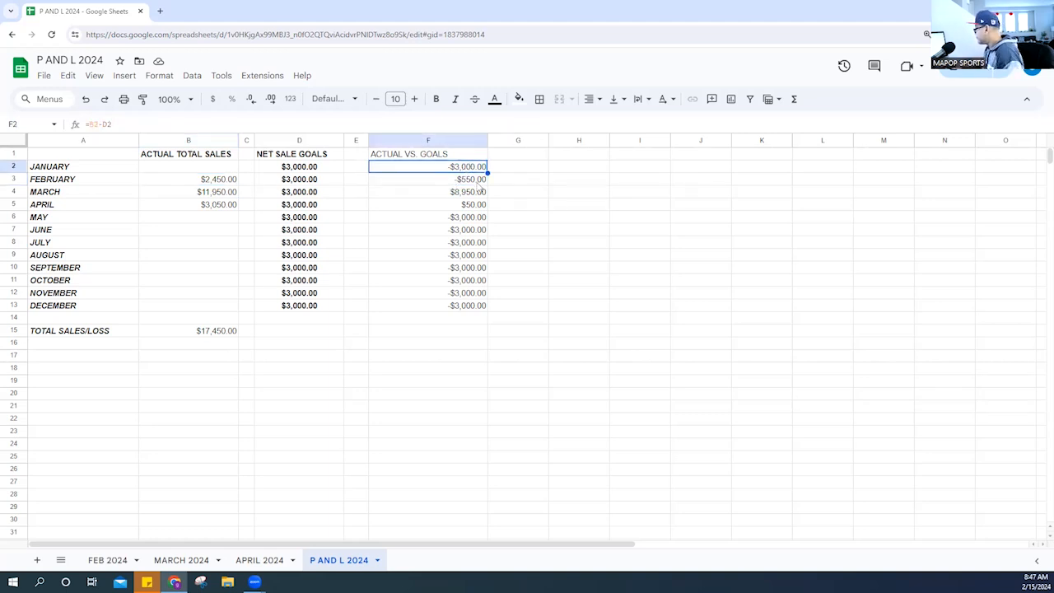
left_click(476, 182)
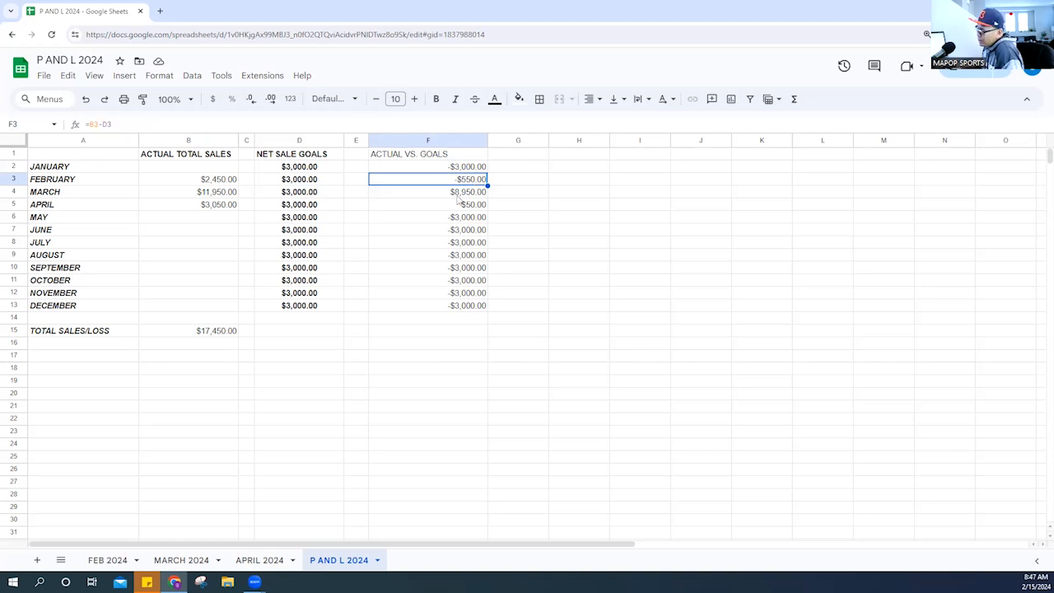
left_click(468, 195)
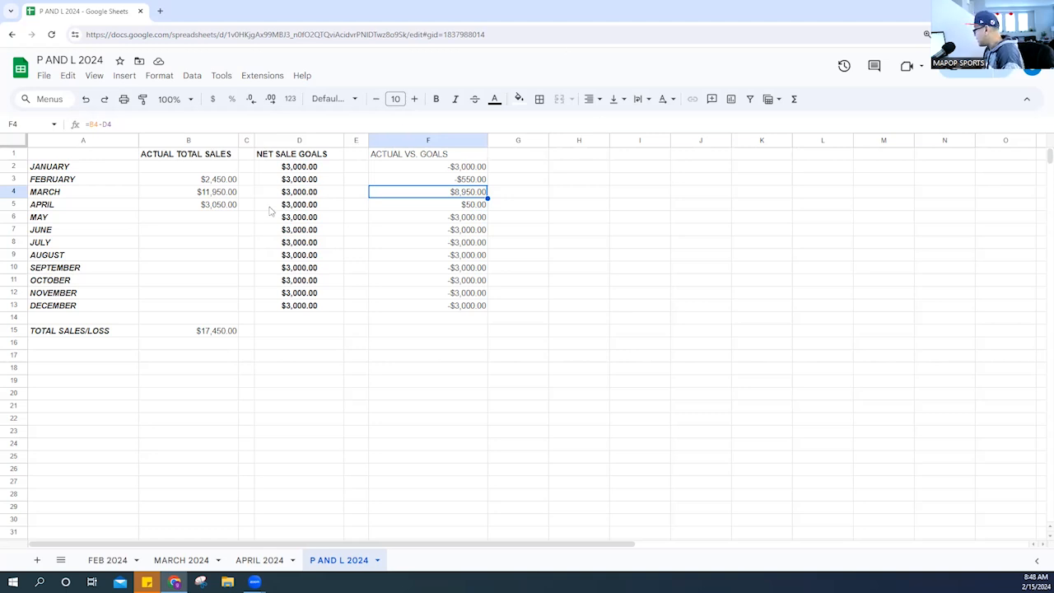
- View the APRIL, MARCH and FEB 2024 sheets, and return to the P AND L 2024 summary
left_click(251, 560)
left_click(194, 561)
left_click(116, 562)
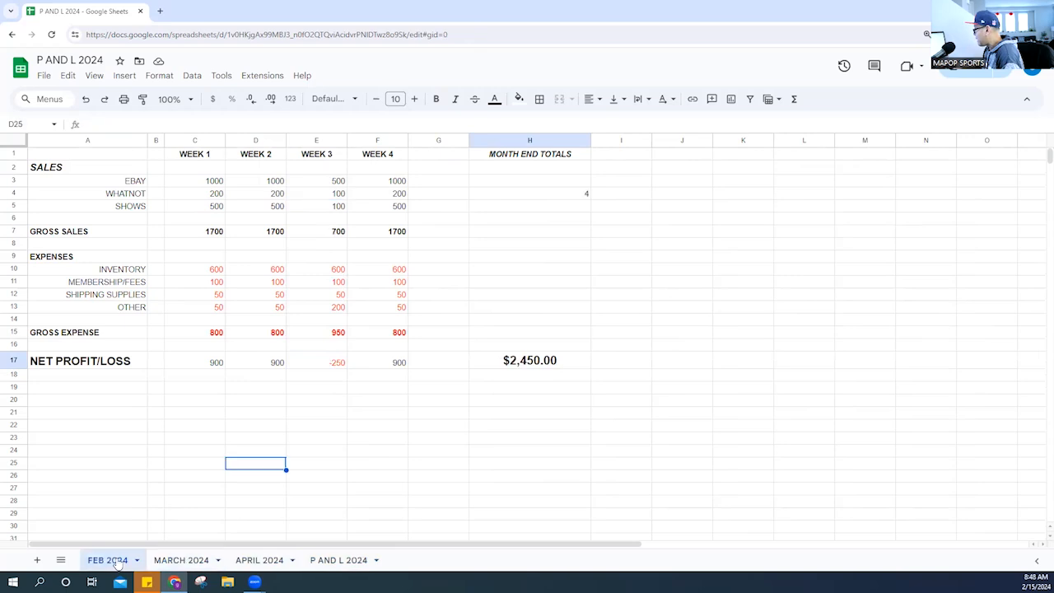
left_click(339, 560)
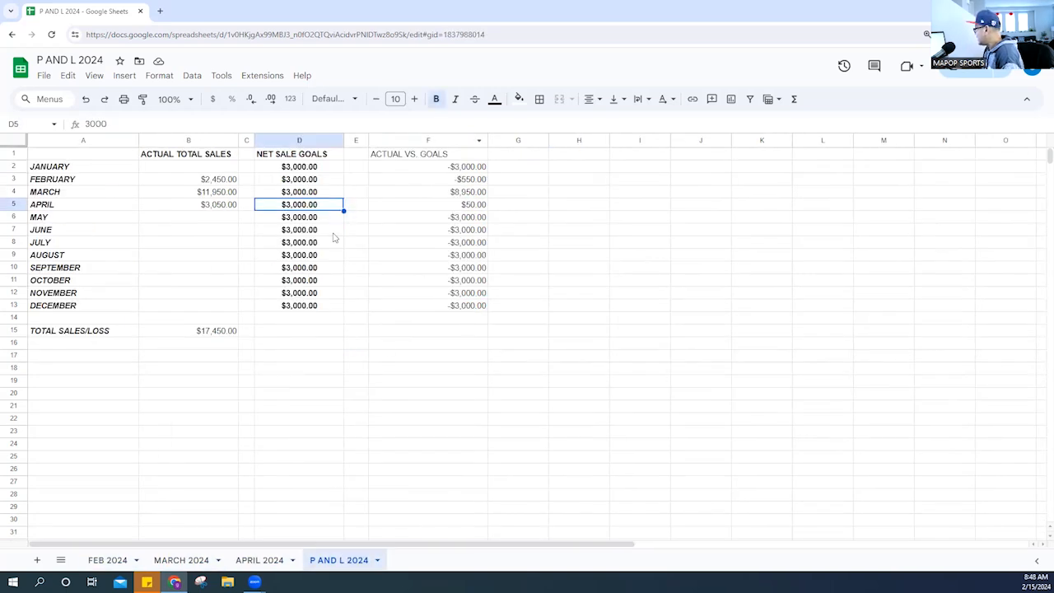